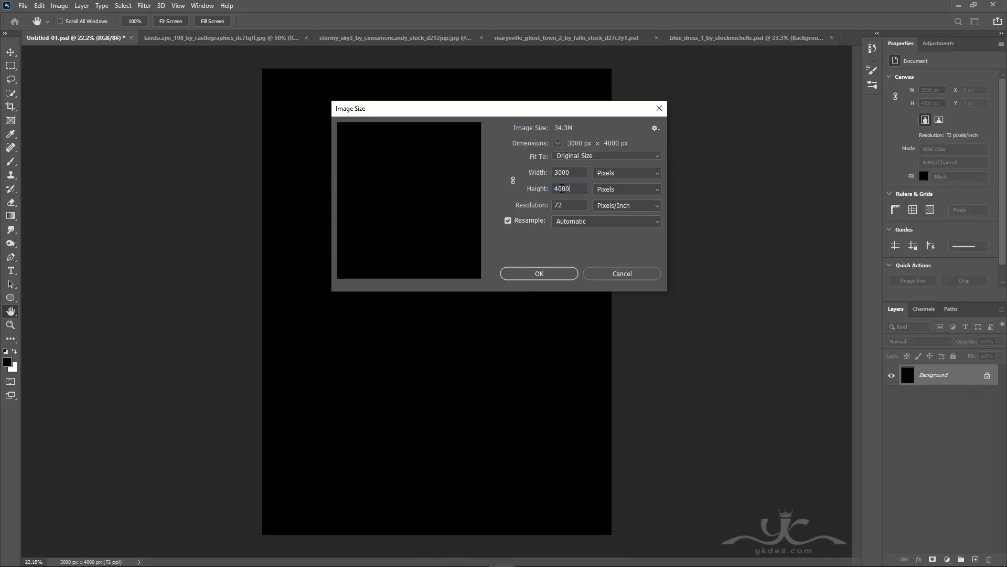
# Step: Confirm the 3000 × 4000 px image size, and bring the unlocked landscape photo into the Untitled-01 document
pyautogui.click(539, 273)
pyautogui.press('v')
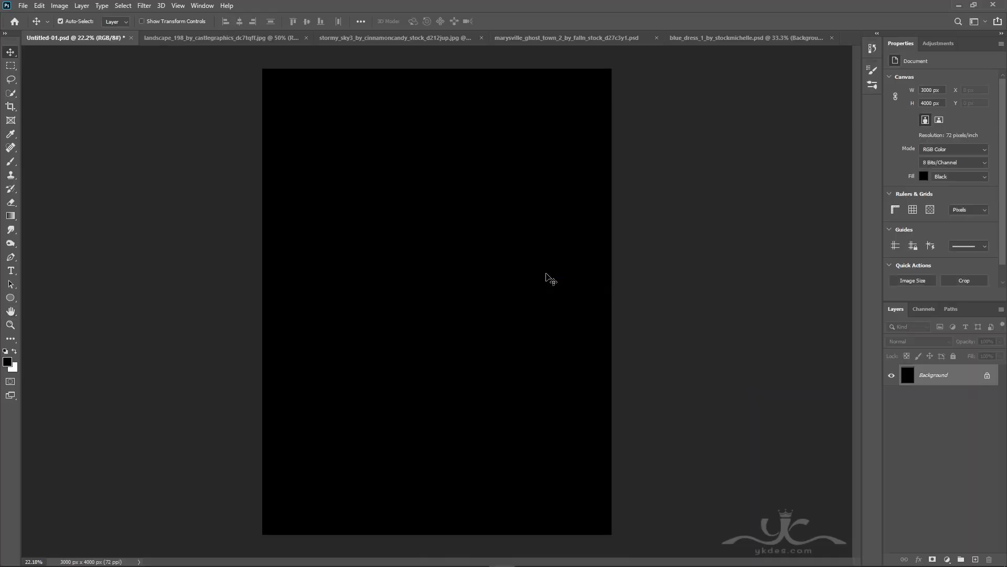
pyautogui.click(227, 40)
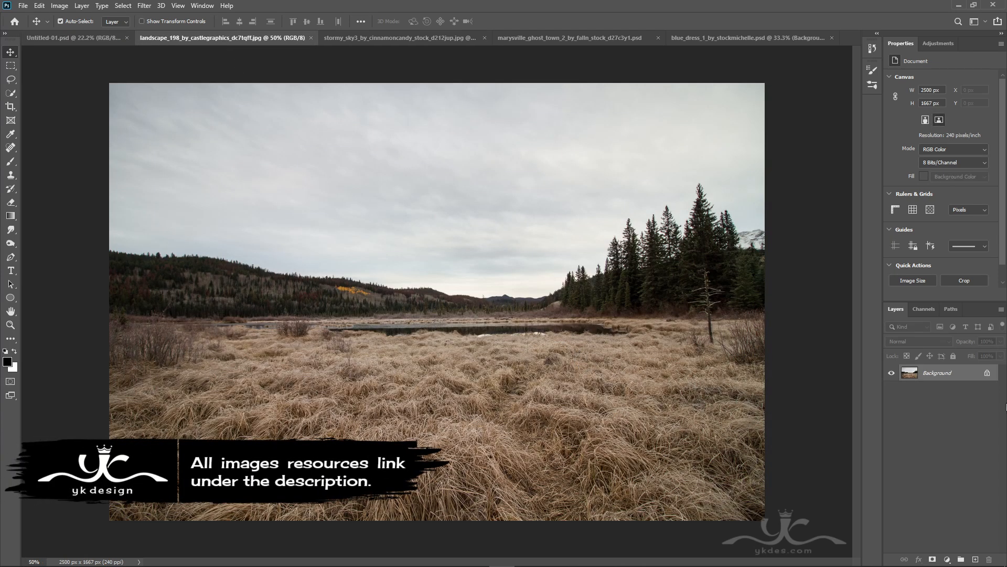
pyautogui.click(987, 372)
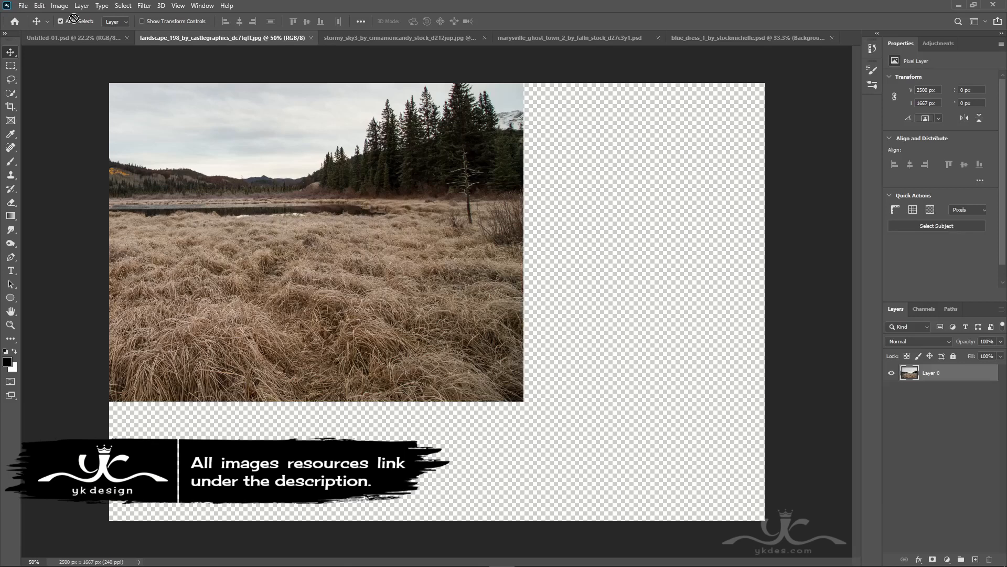
pyautogui.moveTo(74, 19); pyautogui.dragTo(475, 291)
# Step: Enlarge the landscape layer to about 236% and center it horizontally with its lower edge on the canvas's lower edge
pyautogui.hotkey('ctrl', 't')
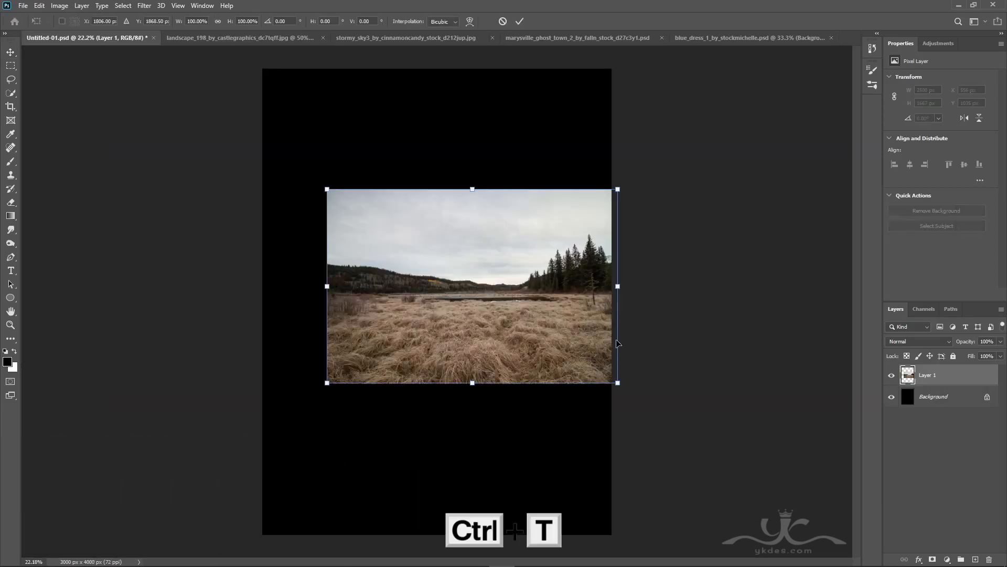
pyautogui.moveTo(612, 190); pyautogui.dragTo(865, 42)
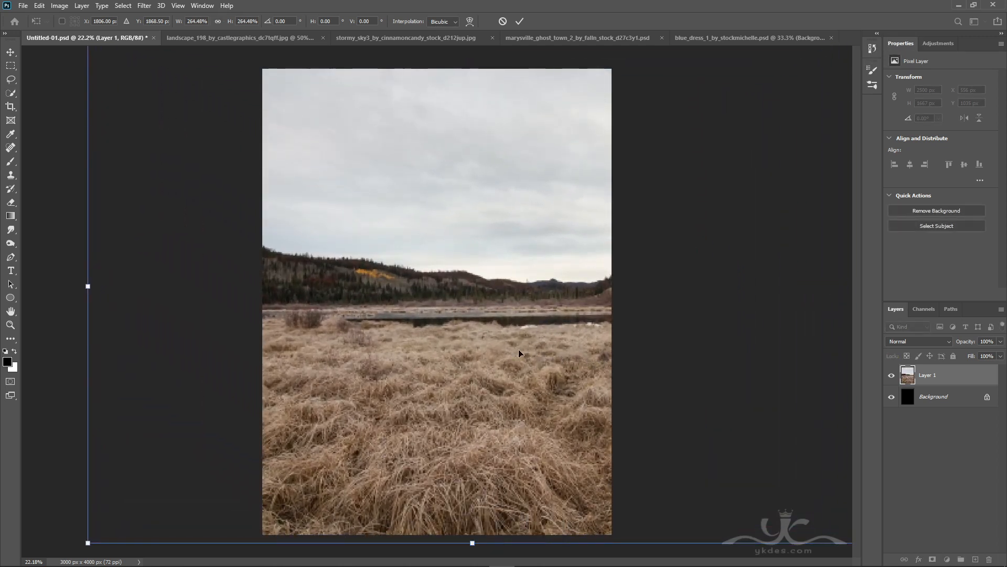
pyautogui.moveTo(481, 386); pyautogui.dragTo(547, 402)
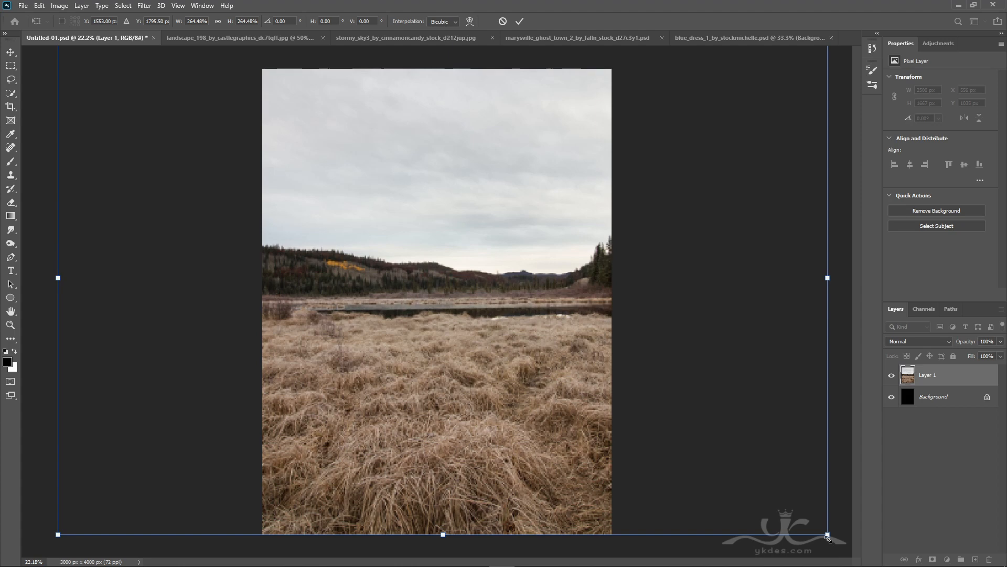
pyautogui.moveTo(827, 535); pyautogui.dragTo(784, 509)
pyautogui.moveTo(581, 405); pyautogui.dragTo(572, 436)
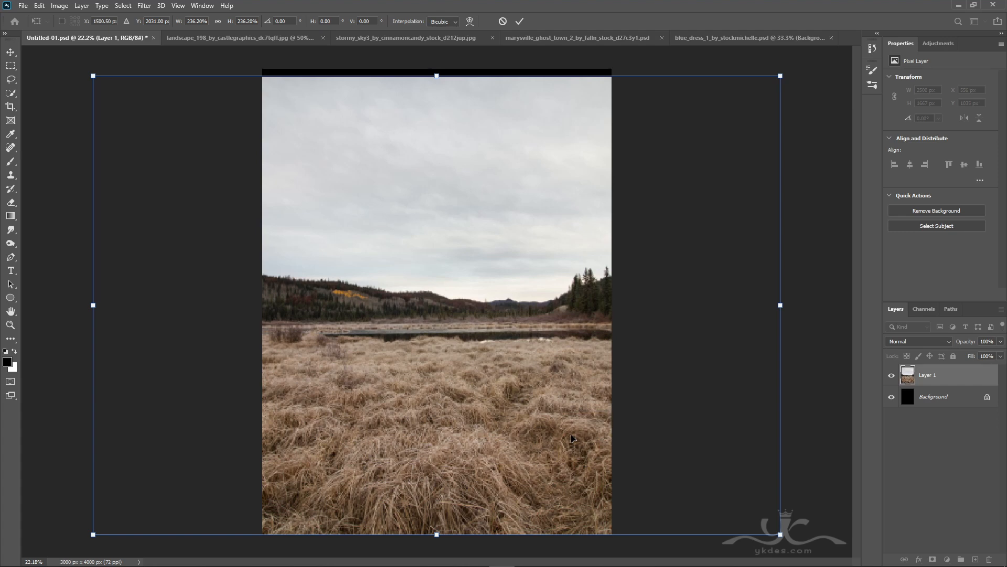
pyautogui.press('Return')
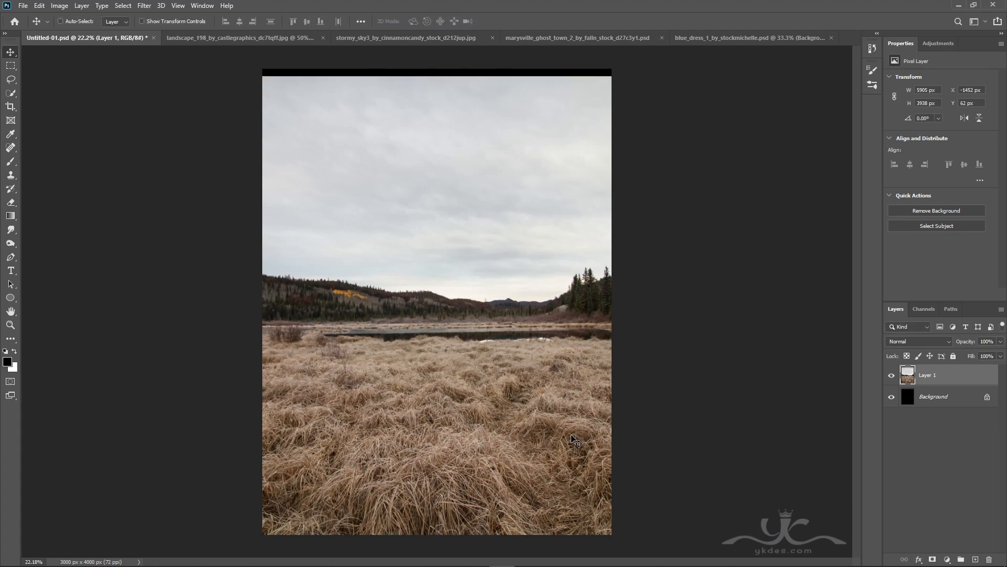
pyautogui.hotkey('ctrl', 't')
pyautogui.moveTo(496, 398); pyautogui.dragTo(496, 399)
pyautogui.press('Return')
# Step: Add a layer mask to the landscape and hide everything above the grass with a short Foreground to Transparent linear gradient
pyautogui.click(933, 558)
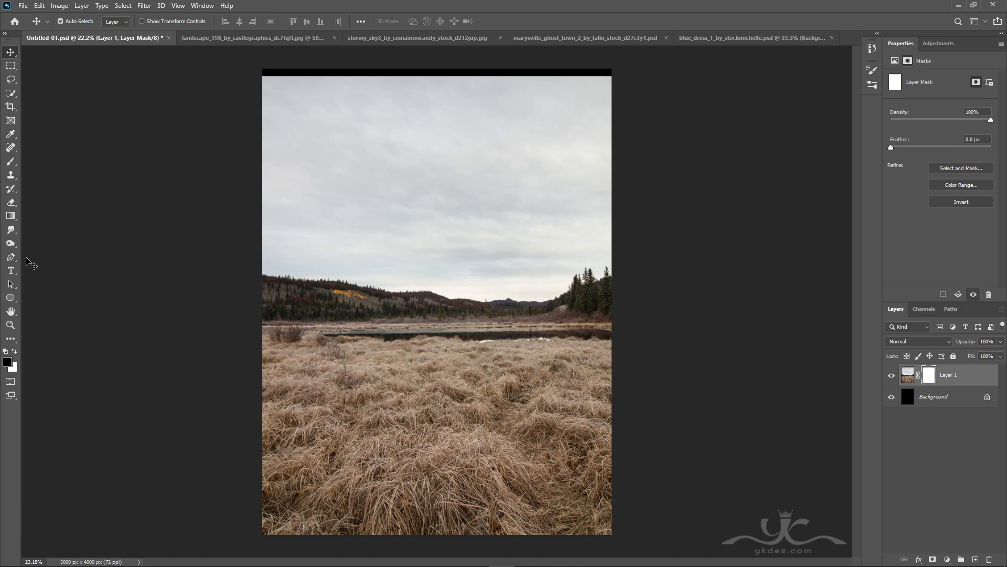
pyautogui.click(10, 216)
pyautogui.click(79, 22)
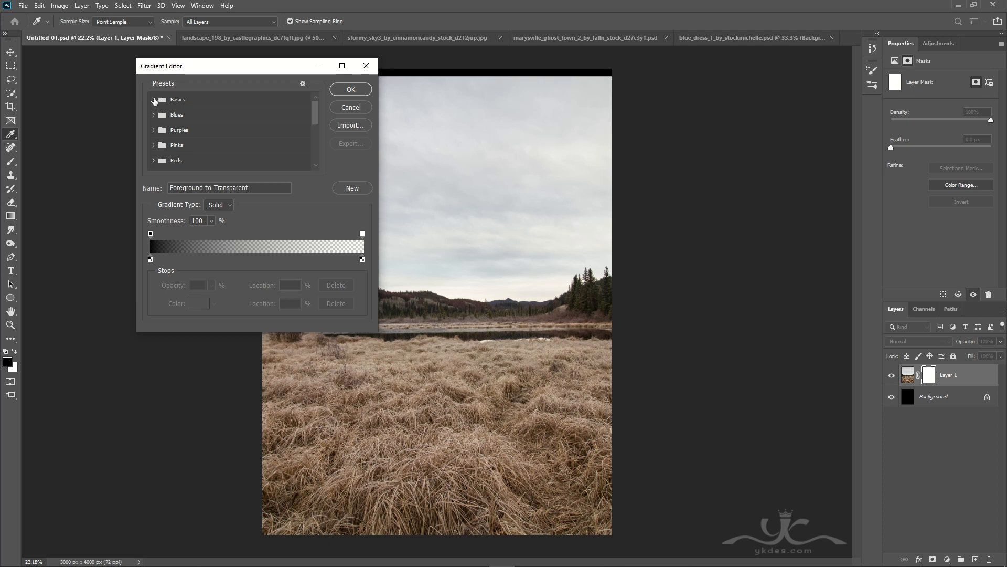
pyautogui.click(153, 99)
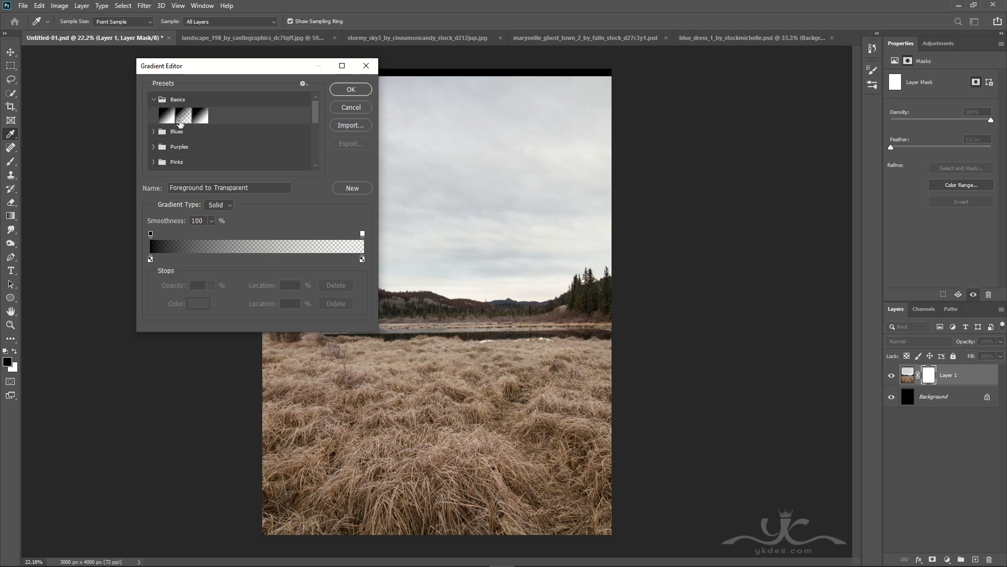
pyautogui.click(182, 124)
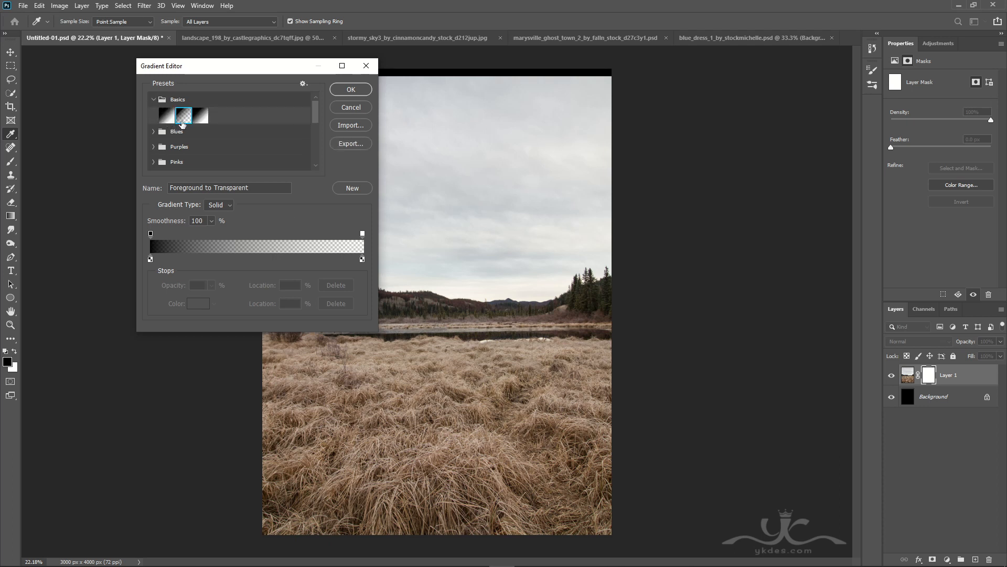
pyautogui.click(351, 89)
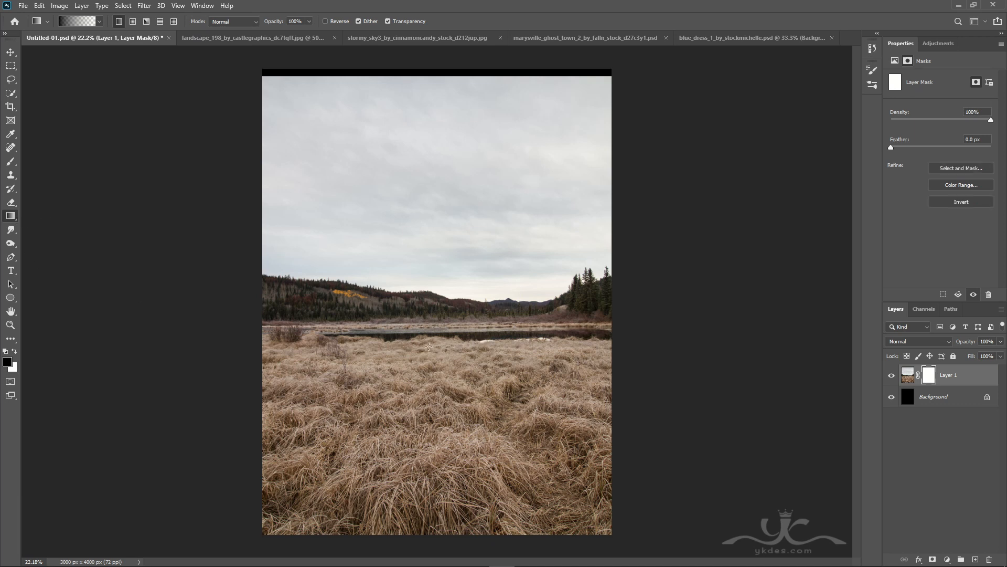
pyautogui.moveTo(452, 352); pyautogui.dragTo(444, 360)
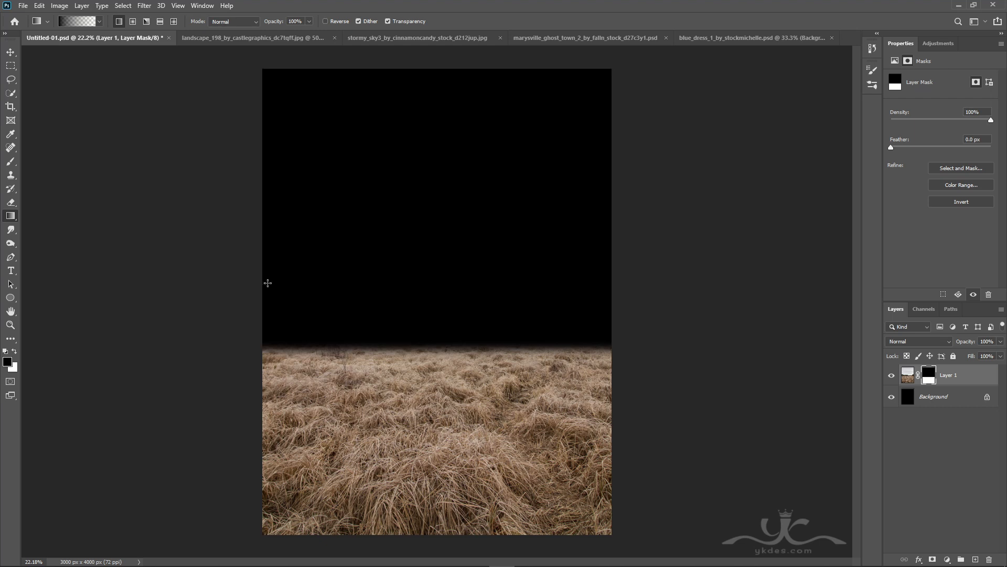
# Step: Bring the unlocked stormy sky photo into the Untitled-01 document and place its layer beneath the landscape layer
pyautogui.click(10, 52)
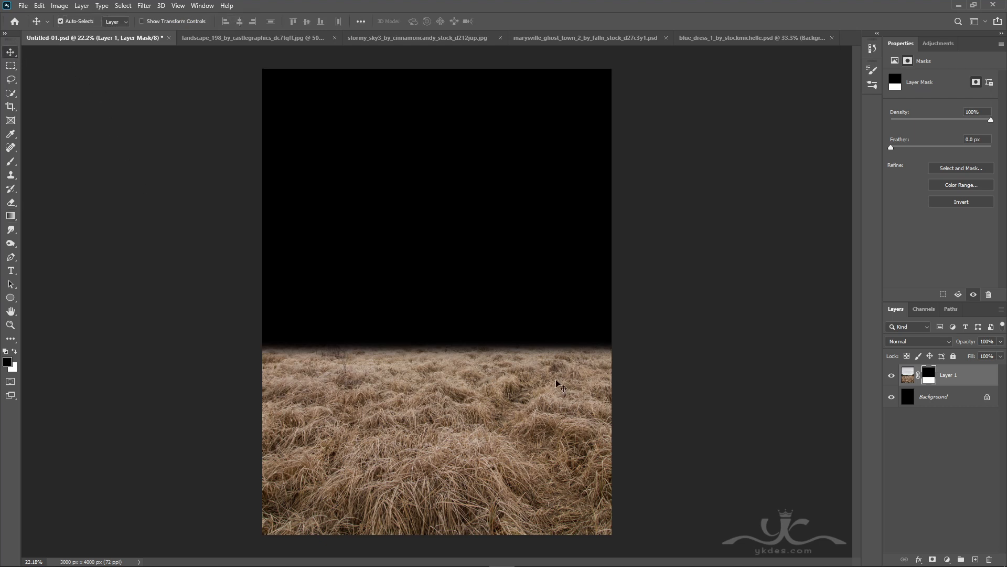
pyautogui.click(385, 39)
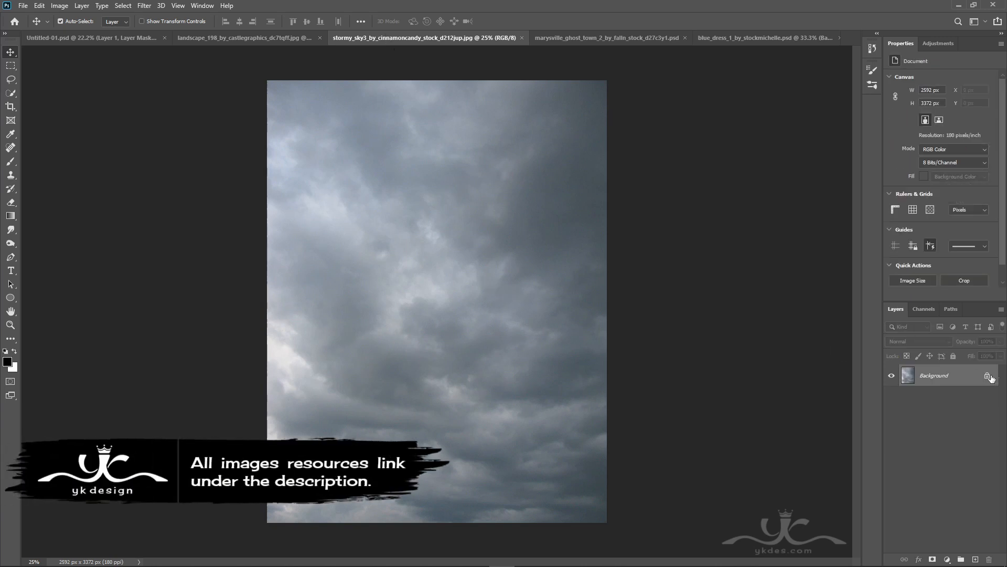
pyautogui.click(987, 376)
pyautogui.moveTo(469, 280); pyautogui.dragTo(478, 247)
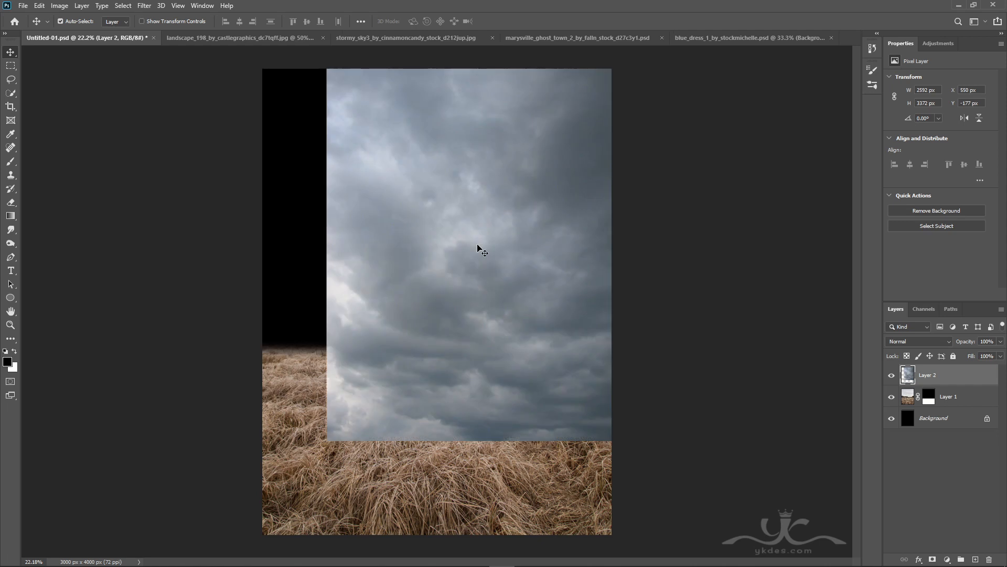
pyautogui.moveTo(977, 380); pyautogui.dragTo(973, 405)
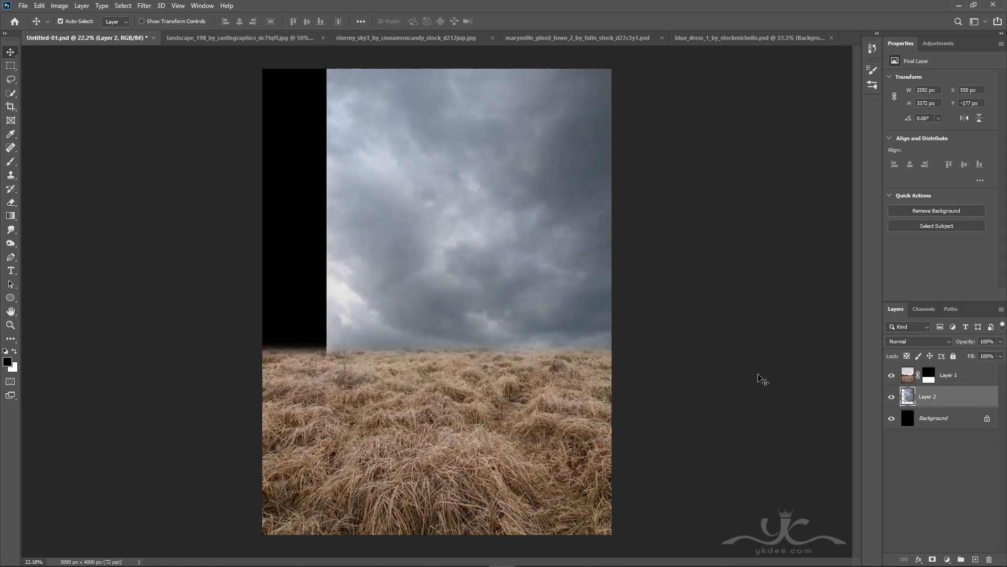
# Step: Scale the sky layer to about 117% width and 83% height, positioned to fill the area above the grass
pyautogui.hotkey('ctrl', 't')
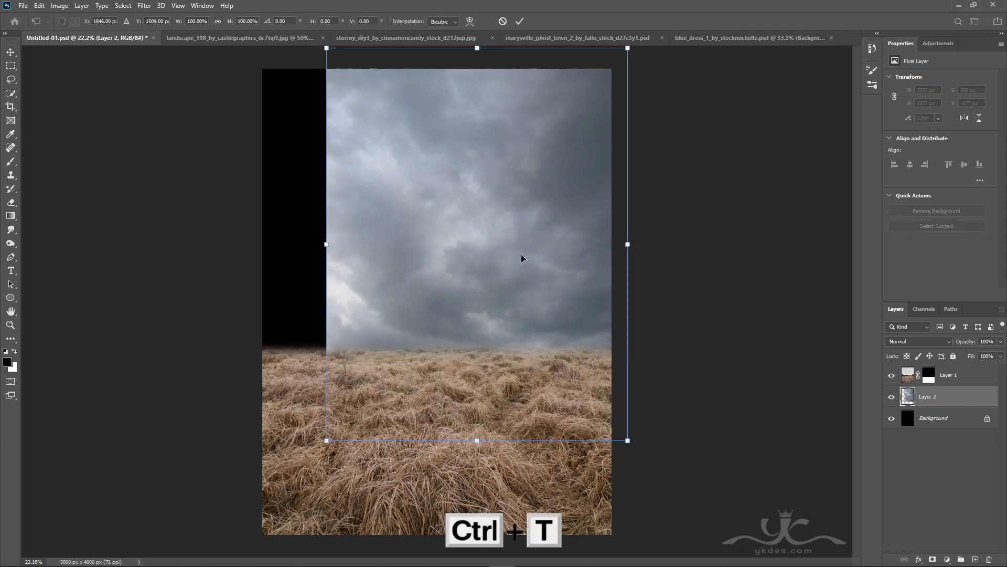
pyautogui.moveTo(524, 258); pyautogui.dragTo(483, 261)
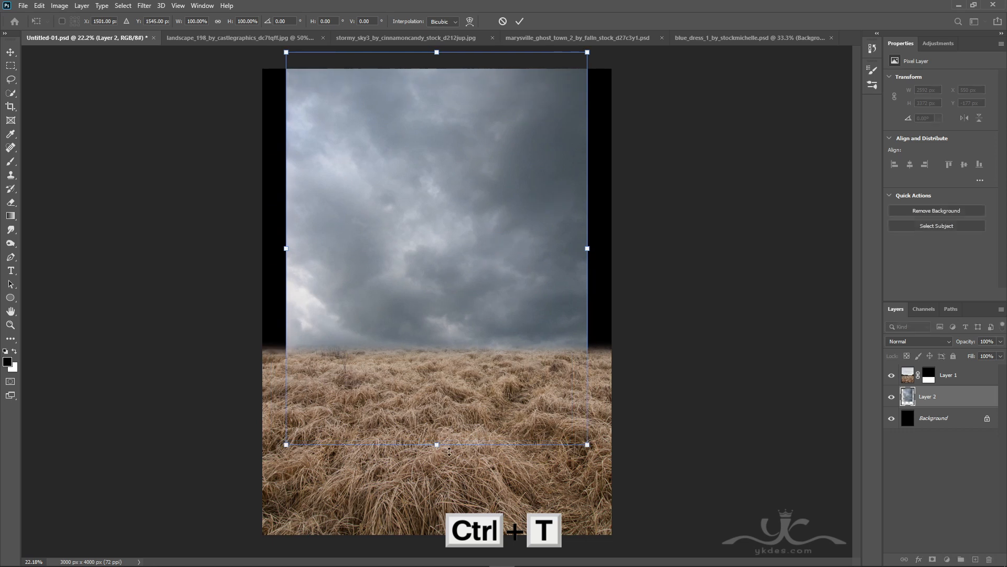
pyautogui.moveTo(437, 444); pyautogui.dragTo(437, 359)
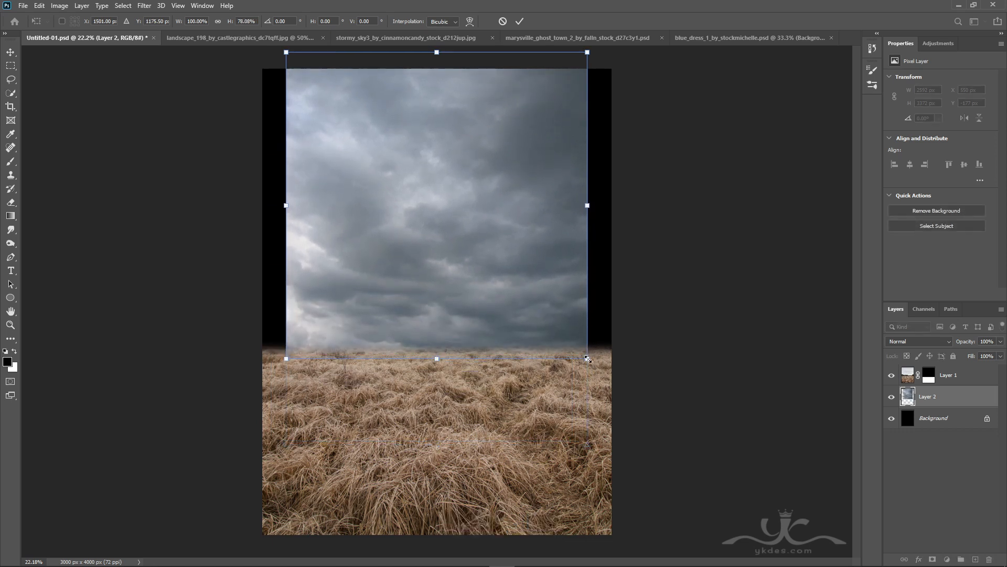
pyautogui.moveTo(587, 359); pyautogui.dragTo(613, 384)
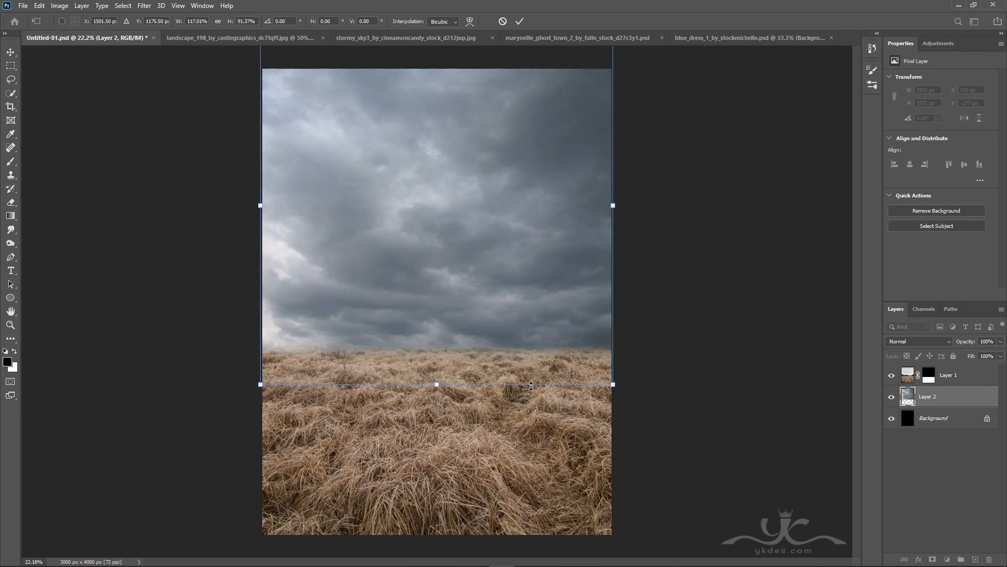
pyautogui.moveTo(441, 389); pyautogui.dragTo(440, 349)
pyautogui.moveTo(471, 276); pyautogui.dragTo(476, 308)
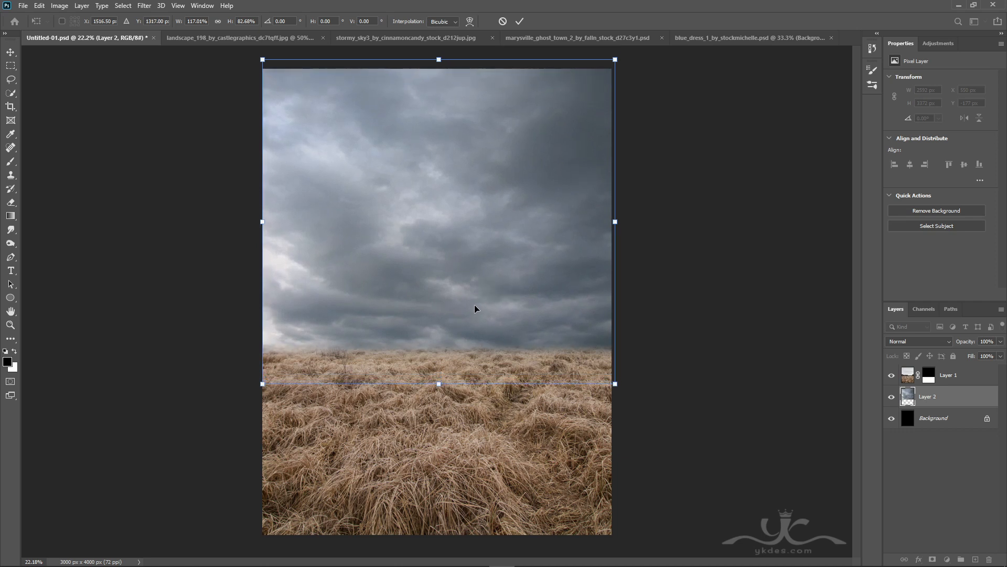
pyautogui.press('Return')
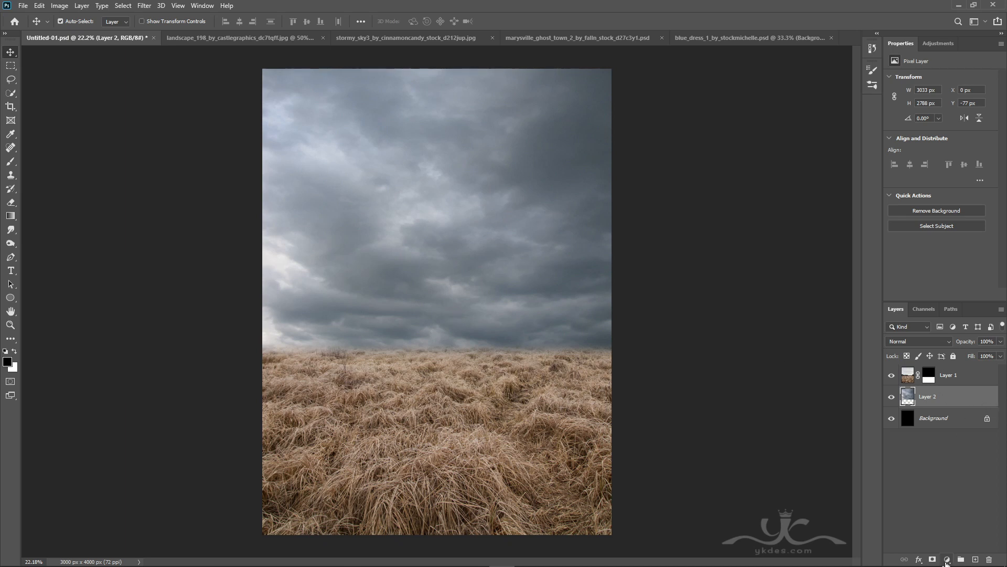
# Step: Add a Hue/Saturation adjustment clipped to the sky layer with saturation -23 and lightness -15
pyautogui.click(947, 560)
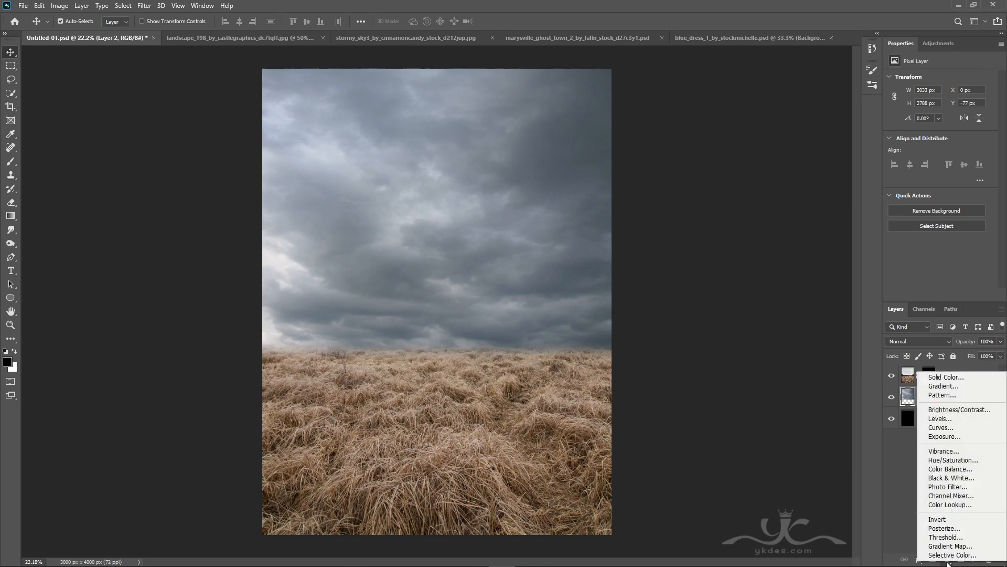
pyautogui.click(954, 461)
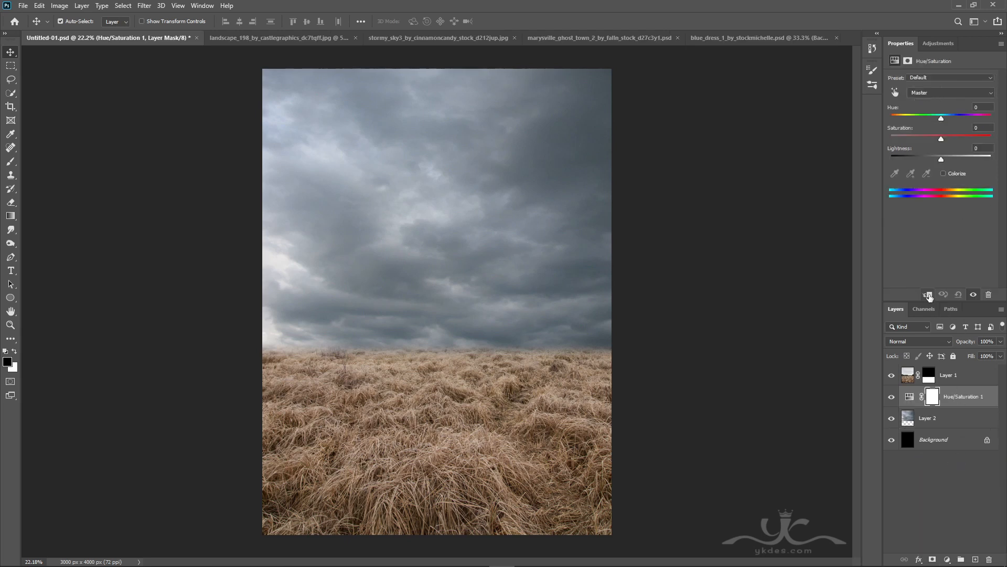
pyautogui.click(927, 294)
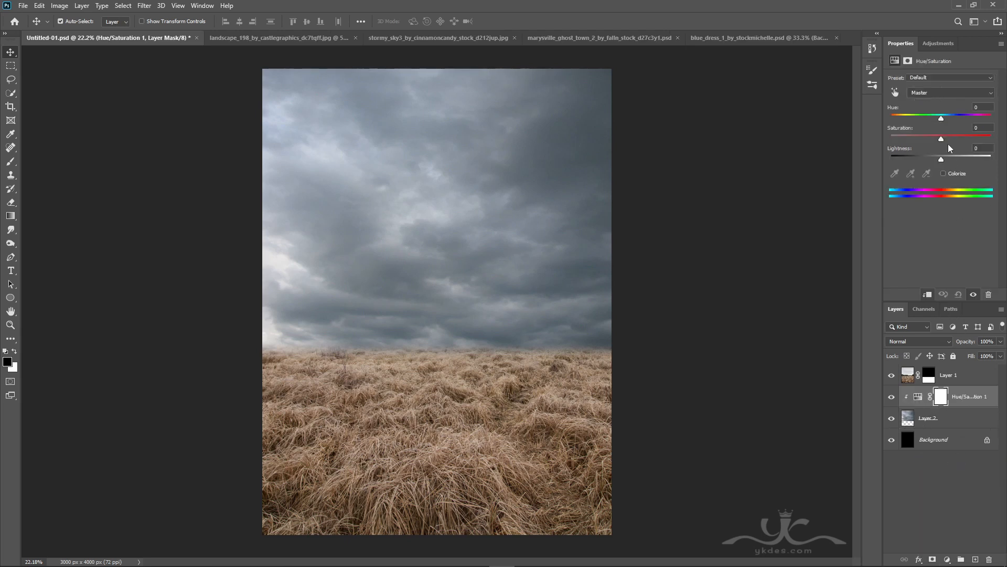
pyautogui.moveTo(943, 142); pyautogui.dragTo(933, 160)
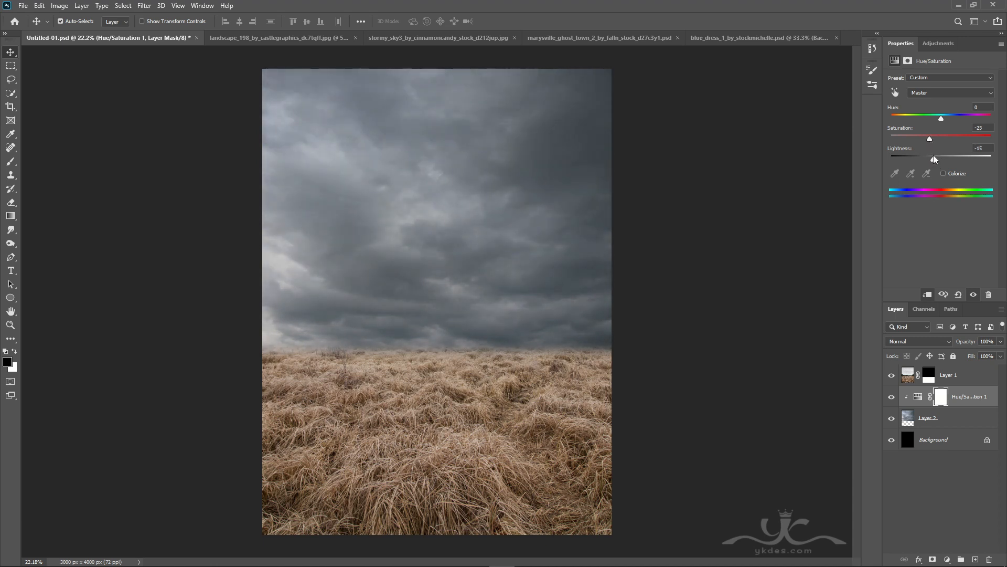
# Step: Add a clipped Brightness/Contrast adjustment to the sky with brightness 15 and contrast 30
pyautogui.click(947, 559)
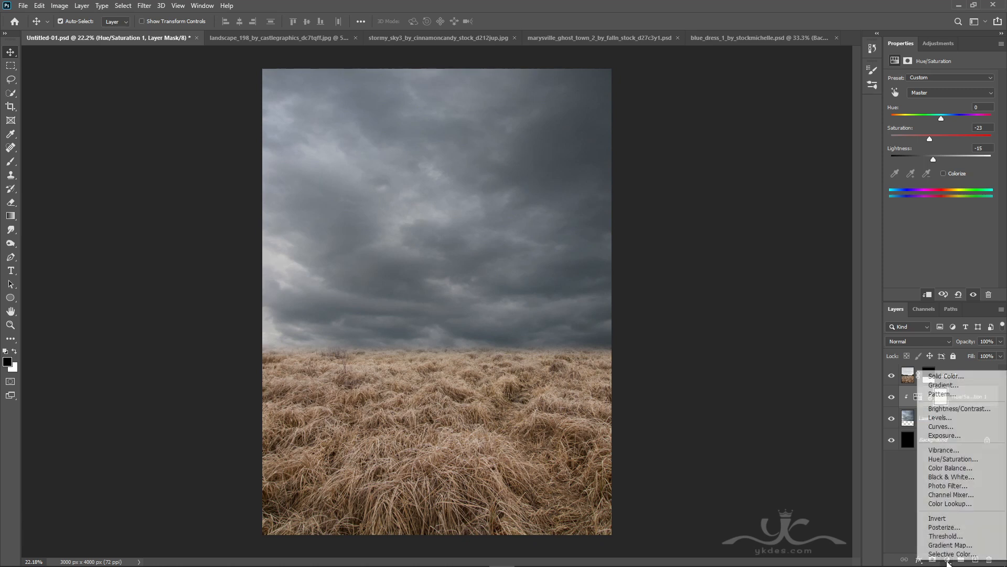
pyautogui.click(959, 408)
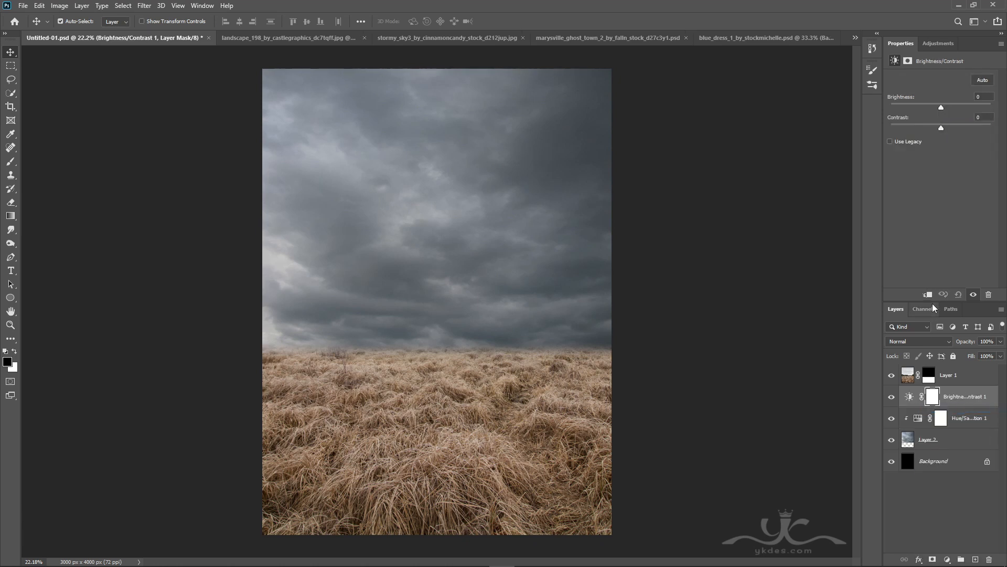
pyautogui.moveTo(939, 109)
pyautogui.mouseDown()
pyautogui.moveTo(956, 130)
pyautogui.moveTo(947, 109)
pyautogui.mouseUp()
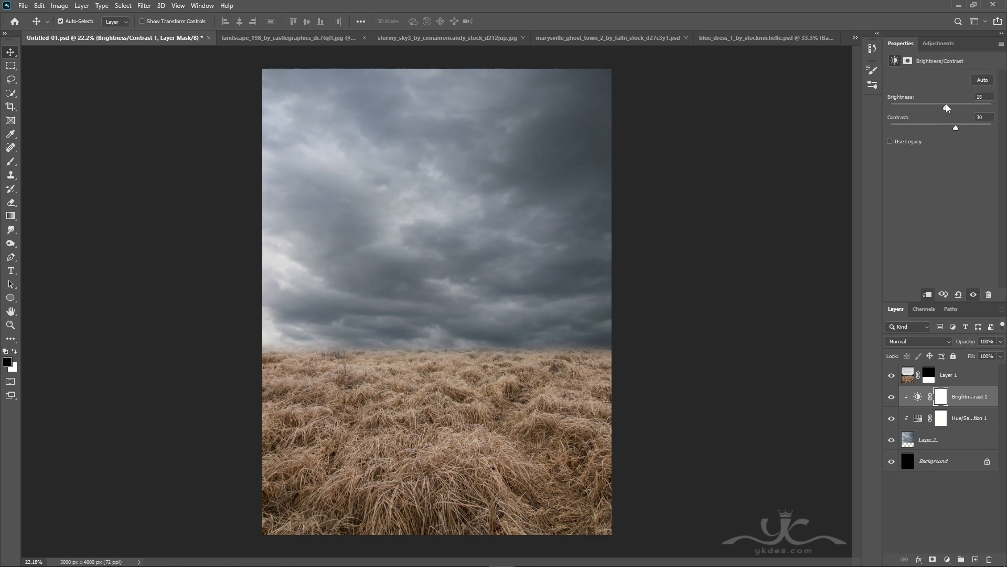
# Step: Apply the landscape layer's mask permanently and toggle the layer's visibility to check the result
pyautogui.click(976, 383)
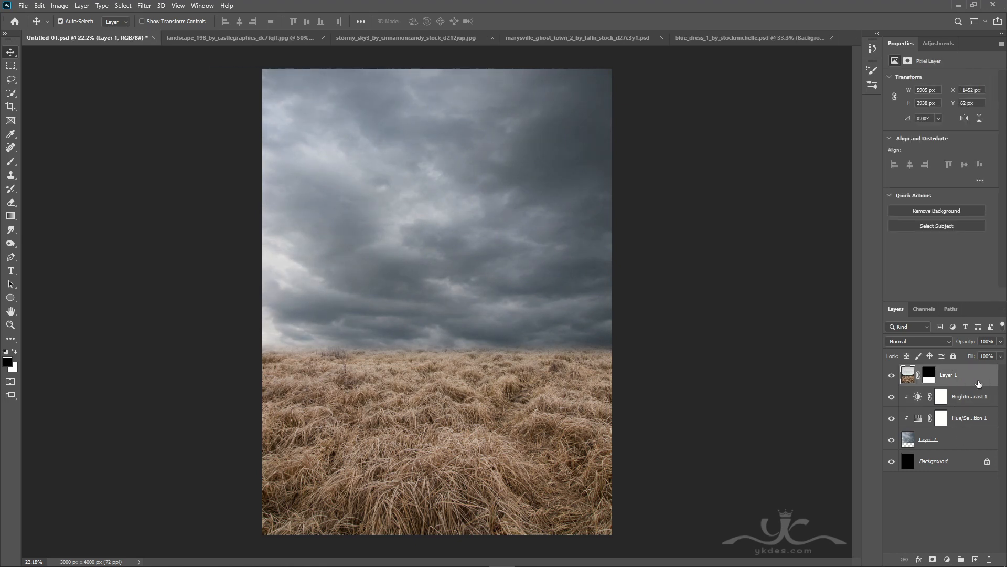
pyautogui.rightClick(926, 384)
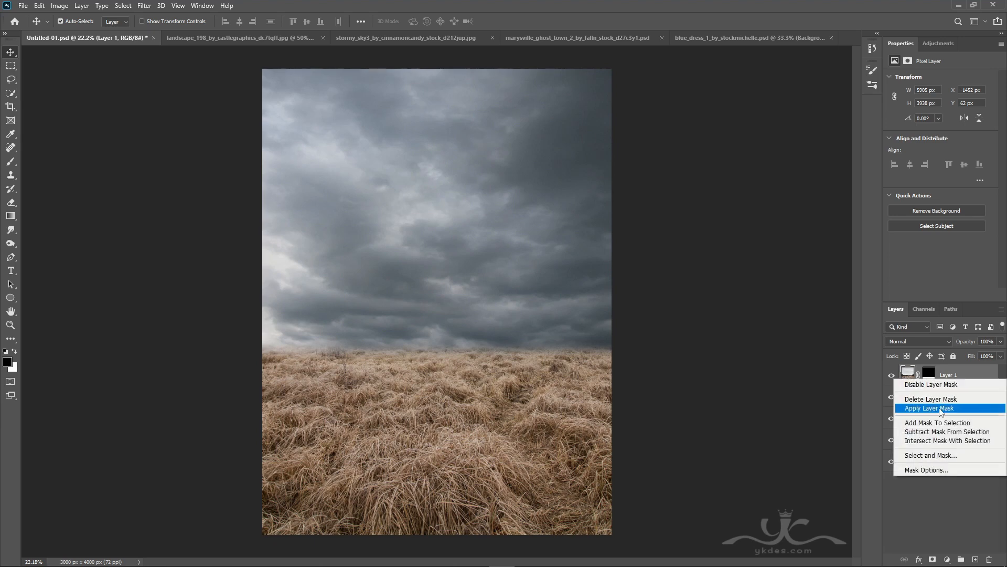
pyautogui.click(939, 408)
pyautogui.click(891, 376)
pyautogui.click(890, 376)
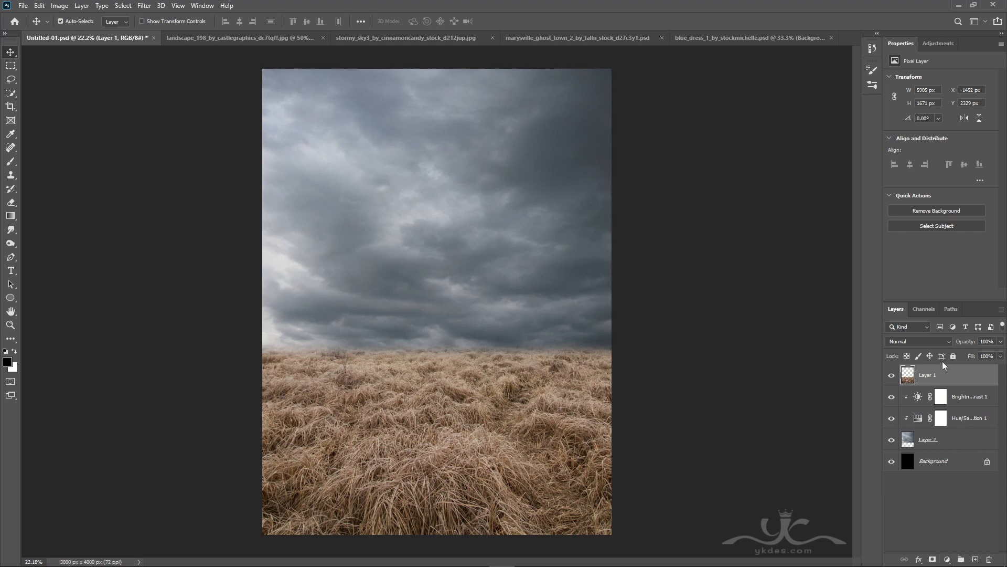
# Step: Apply a Camera Raw filter to the grass layer: Highlights -15, Shadows +12, Whites -18, Blacks +13, Texture +100, Clarity +52
pyautogui.click(144, 5)
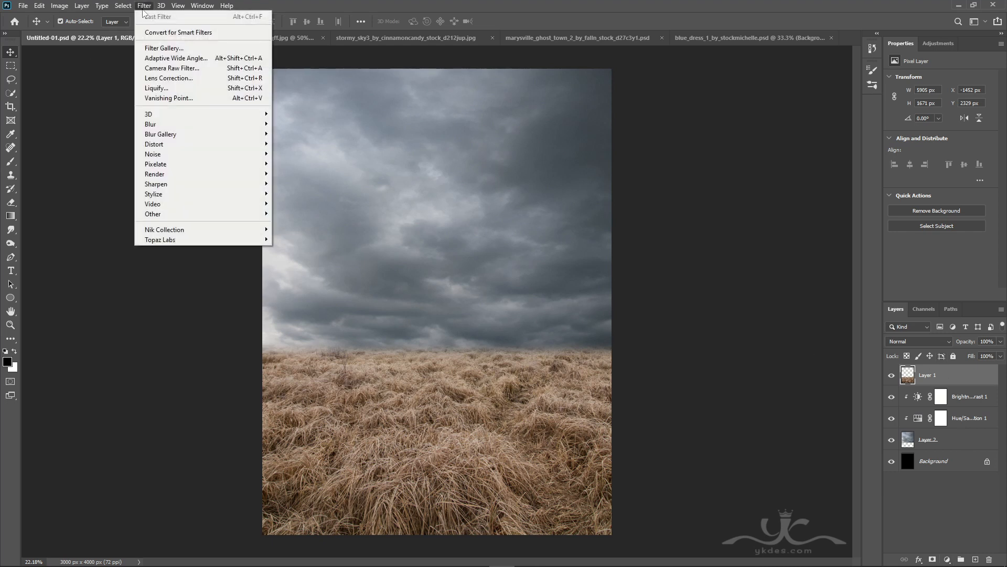
pyautogui.click(183, 68)
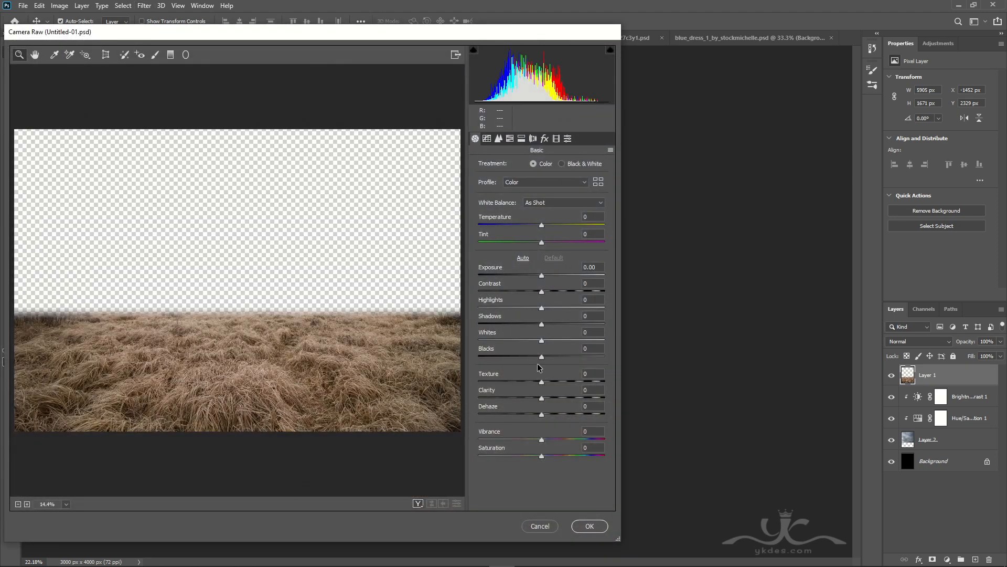
pyautogui.moveTo(541, 381); pyautogui.dragTo(608, 381)
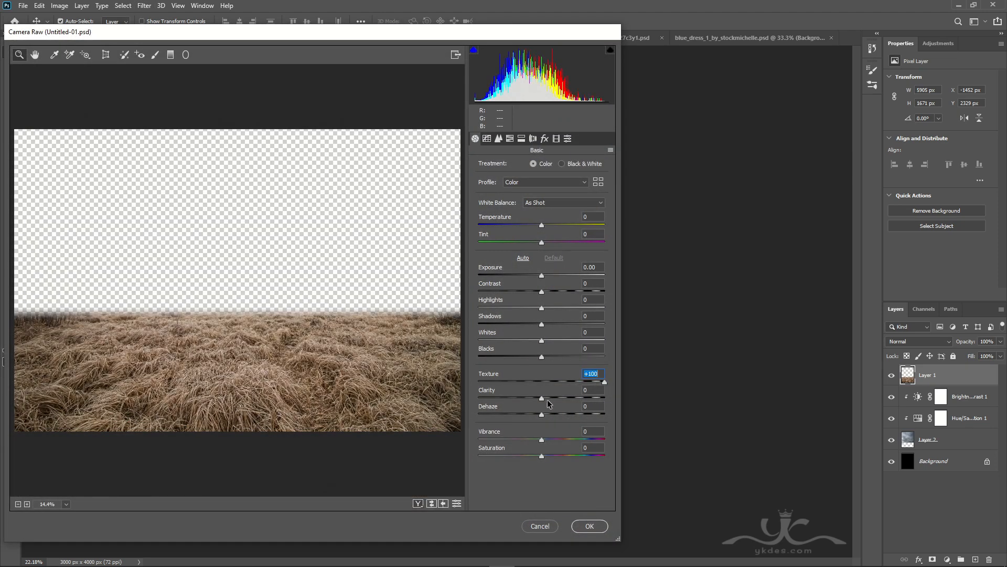
pyautogui.moveTo(548, 400); pyautogui.dragTo(574, 397)
pyautogui.moveTo(542, 358); pyautogui.dragTo(551, 357)
pyautogui.moveTo(541, 340); pyautogui.dragTo(532, 309)
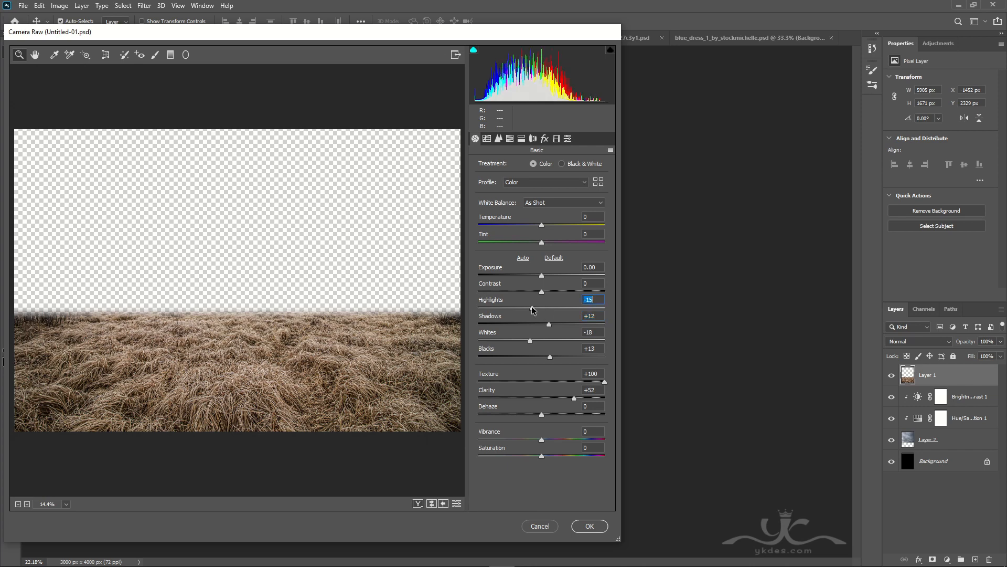
pyautogui.click(589, 526)
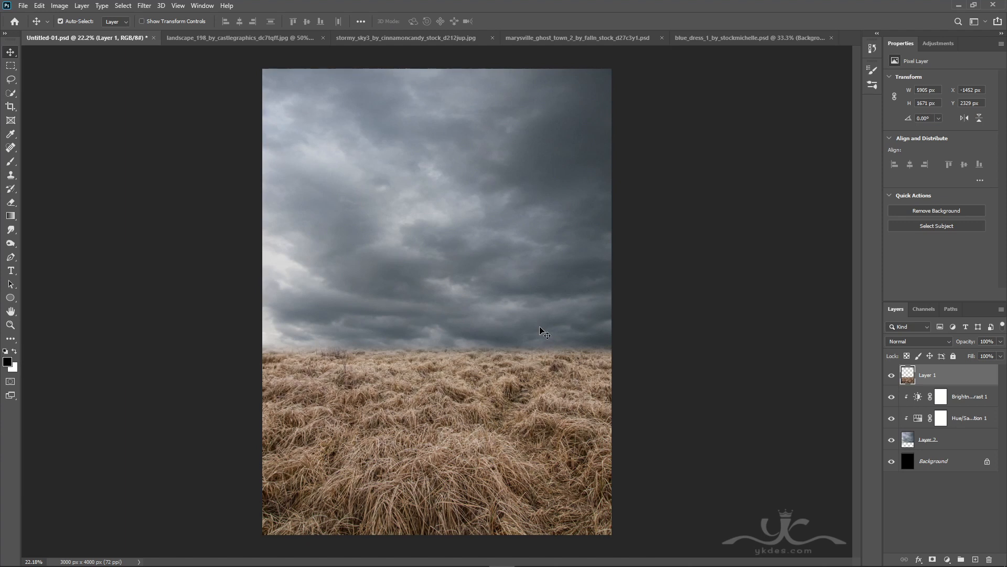
# Step: Add a Hue/Saturation adjustment clipped to the grass layer with saturation -29 and lightness -9
pyautogui.click(947, 560)
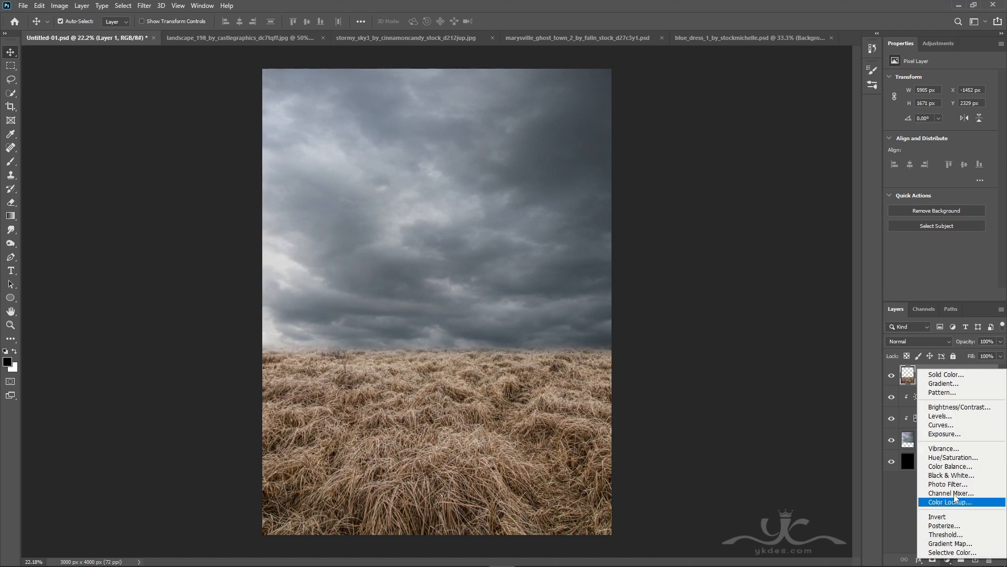
pyautogui.click(953, 459)
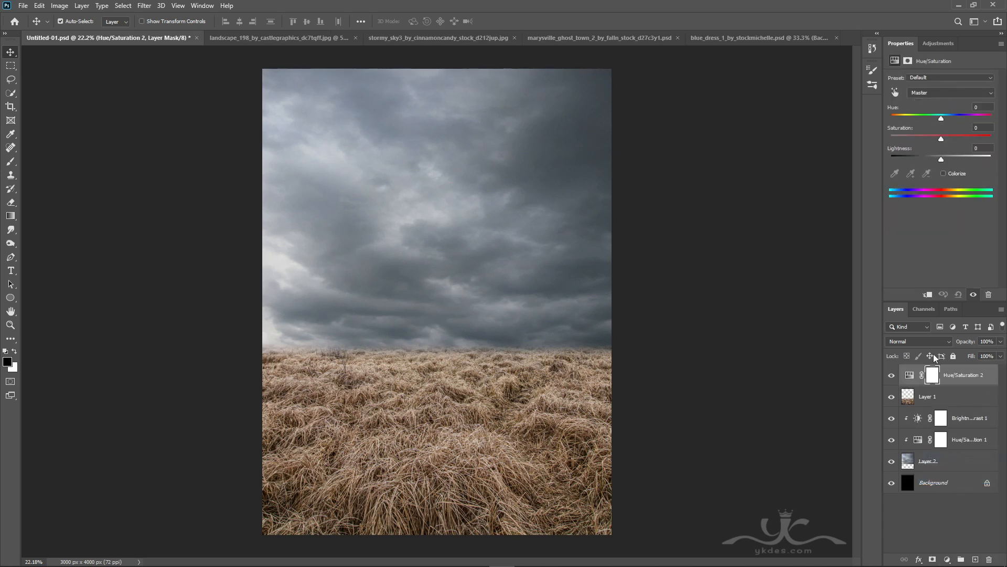
pyautogui.click(929, 295)
pyautogui.moveTo(941, 139); pyautogui.dragTo(934, 160)
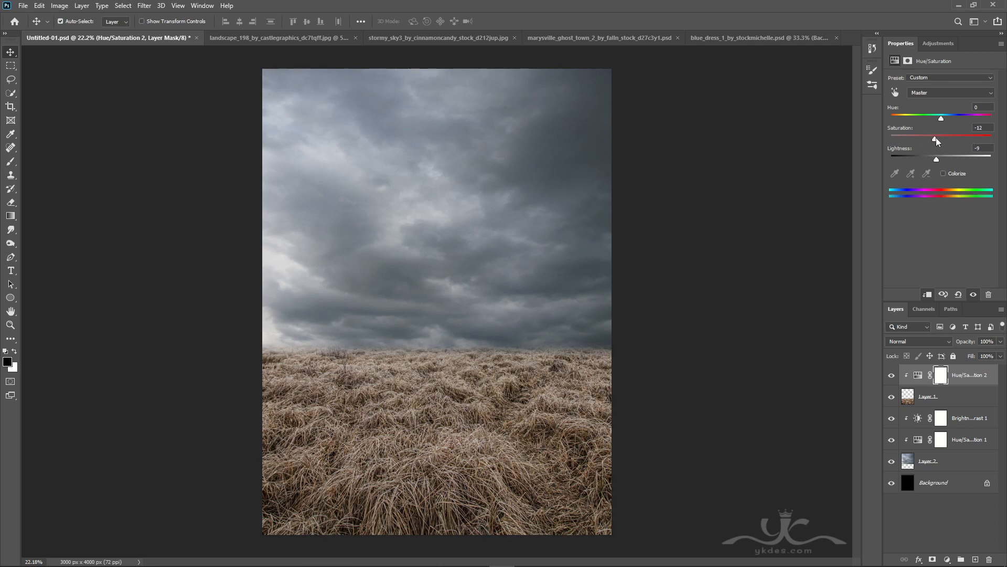
pyautogui.moveTo(936, 137); pyautogui.dragTo(930, 140)
# Step: Create a new empty layer between the sky's Brightness/Contrast adjustment and the grass layer
pyautogui.click(951, 465)
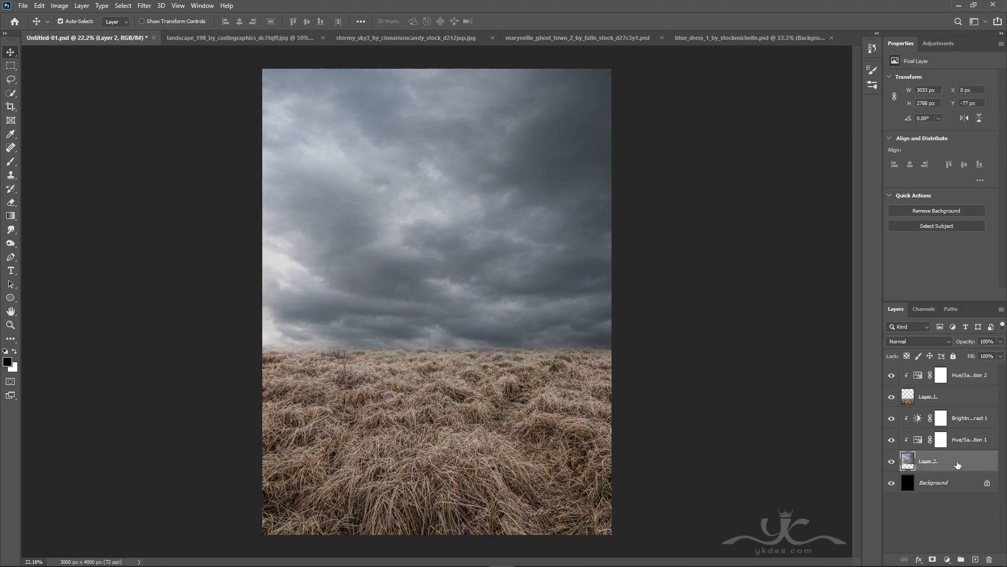
pyautogui.click(968, 424)
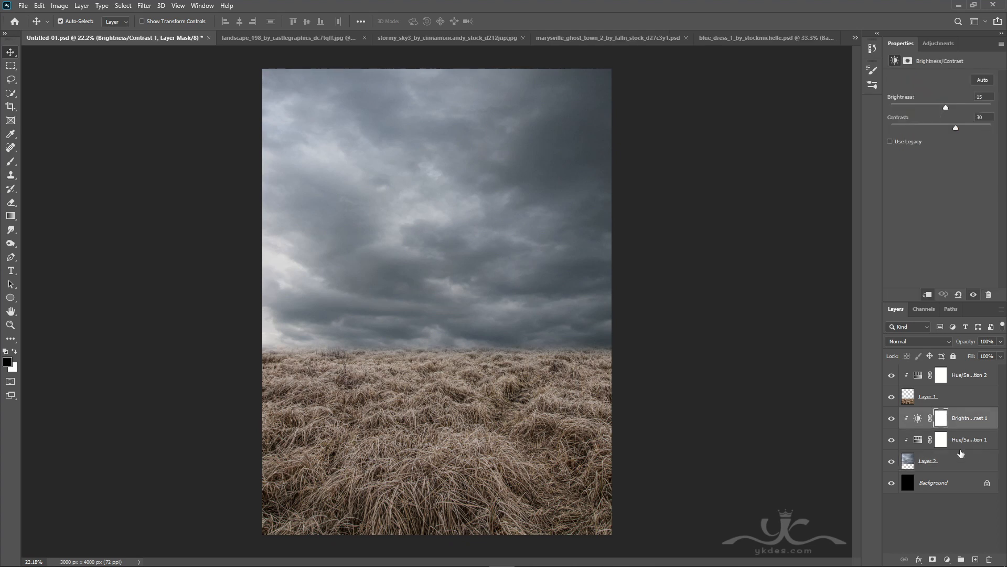
pyautogui.click(974, 561)
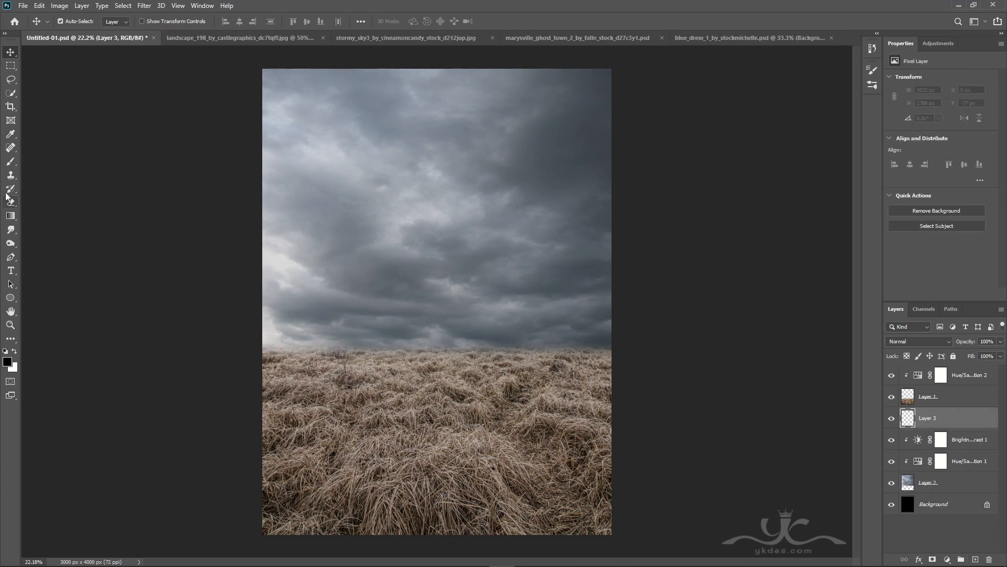
# Step: Paint soft white haze along the horizon behind the grass with a 1500 px brush at 27% flow
pyautogui.click(10, 163)
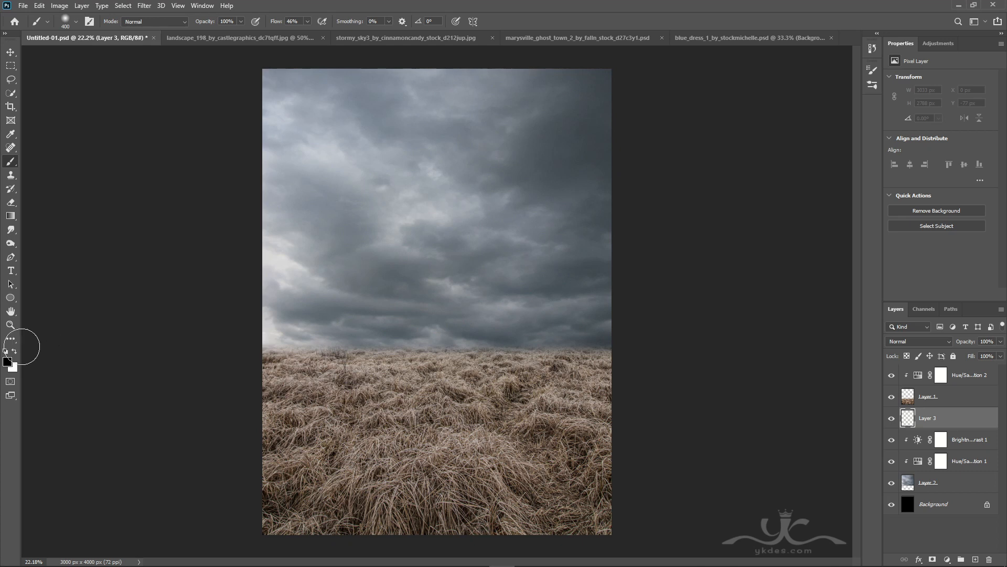
pyautogui.click(15, 352)
pyautogui.click(307, 21)
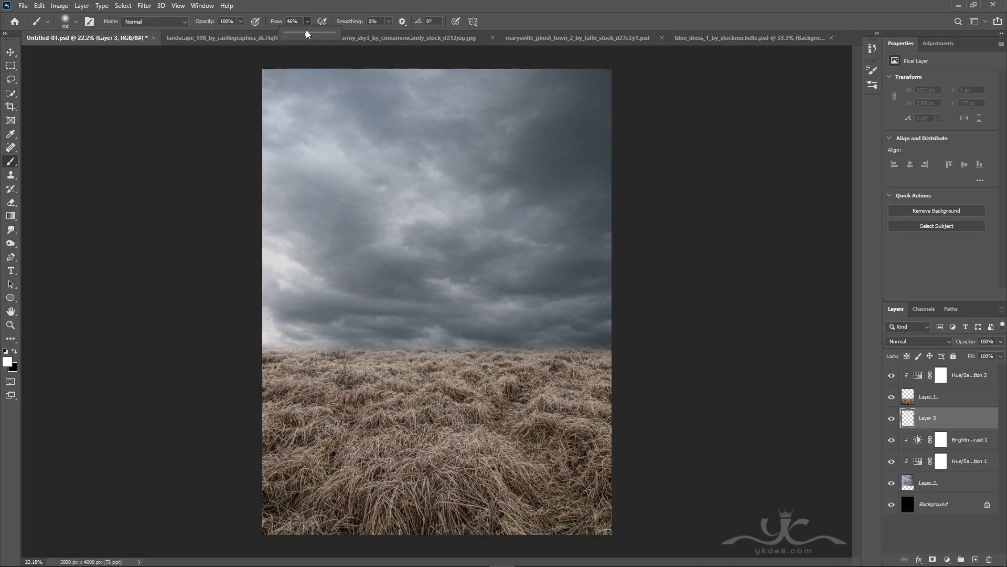
pyautogui.moveTo(308, 33); pyautogui.dragTo(299, 34)
pyautogui.press(']')
pyautogui.press(']')
pyautogui.press(']')
pyautogui.press(']')
pyautogui.press(']')
pyautogui.press(']')
pyautogui.press(']')
pyautogui.press(']')
pyautogui.press(']')
pyautogui.press(']')
pyautogui.press(']')
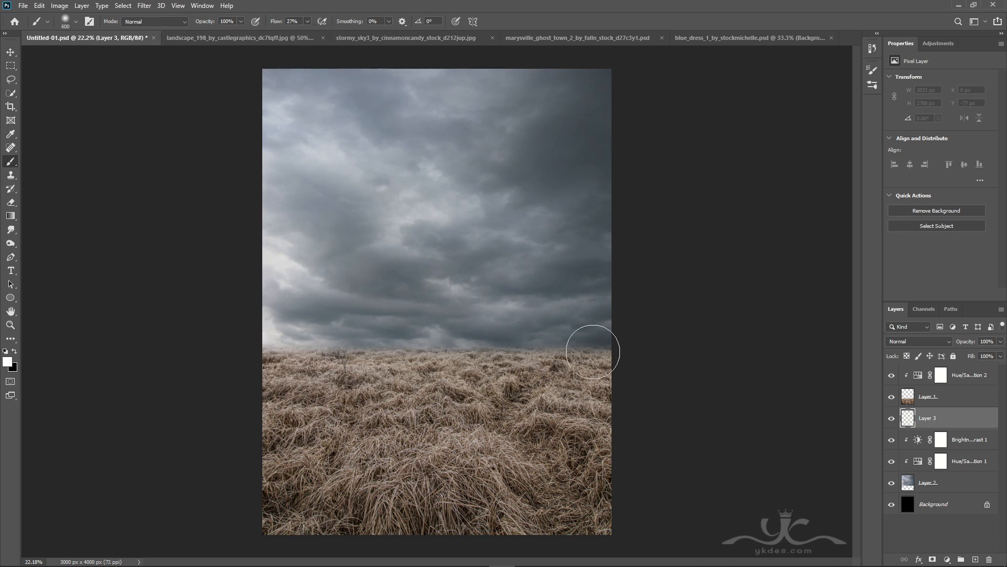
pyautogui.moveTo(624, 369)
pyautogui.mouseDown()
pyautogui.moveTo(360, 376)
pyautogui.moveTo(256, 369)
pyautogui.moveTo(143, 342)
pyautogui.mouseUp()
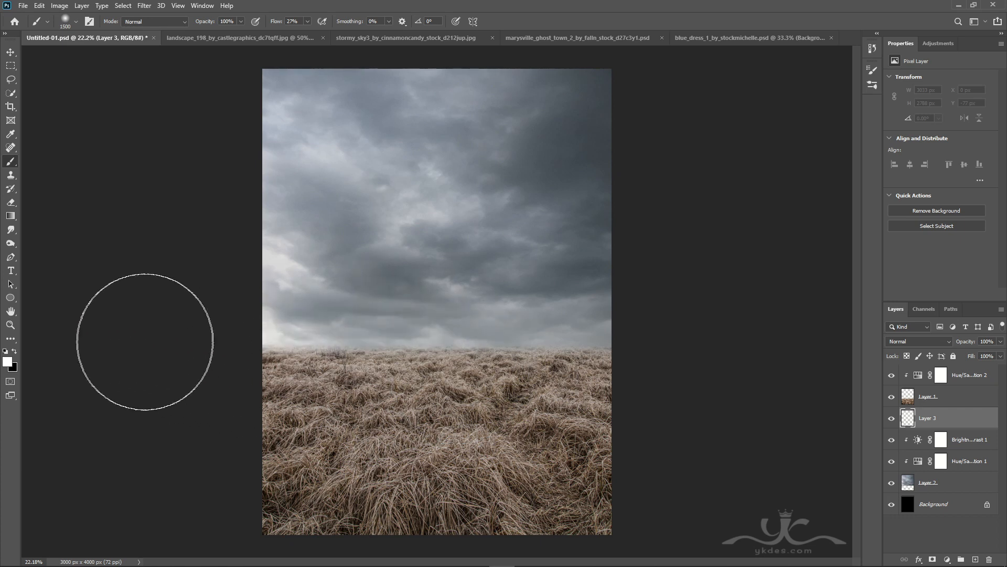
pyautogui.moveTo(400, 390)
pyautogui.mouseDown()
pyautogui.moveTo(661, 415)
pyautogui.moveTo(813, 396)
pyautogui.mouseUp()
pyautogui.moveTo(669, 398); pyautogui.dragTo(152, 356)
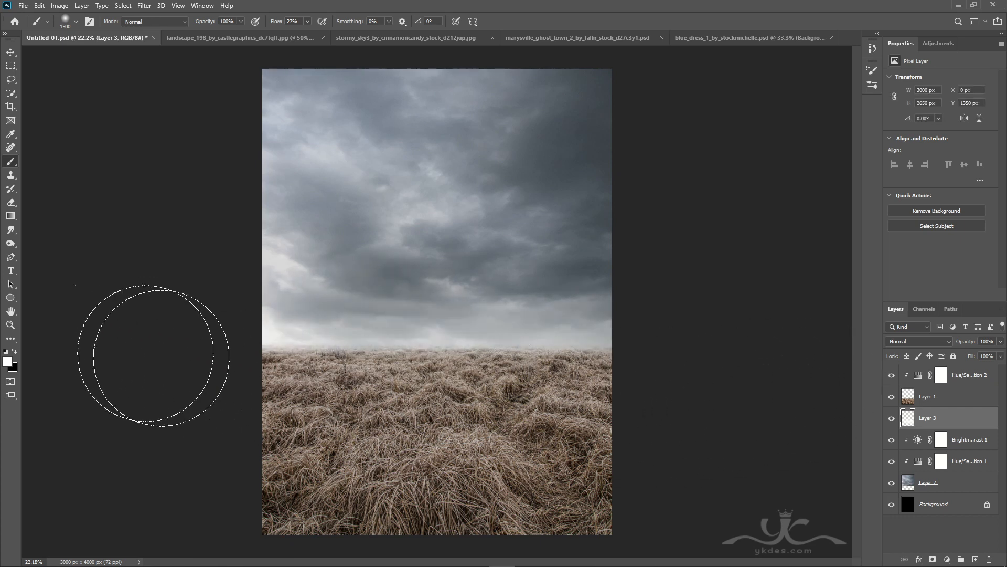
# Step: Compare the image with and without the horizon haze layer, and lower that layer's opacity to 73%
pyautogui.click(11, 52)
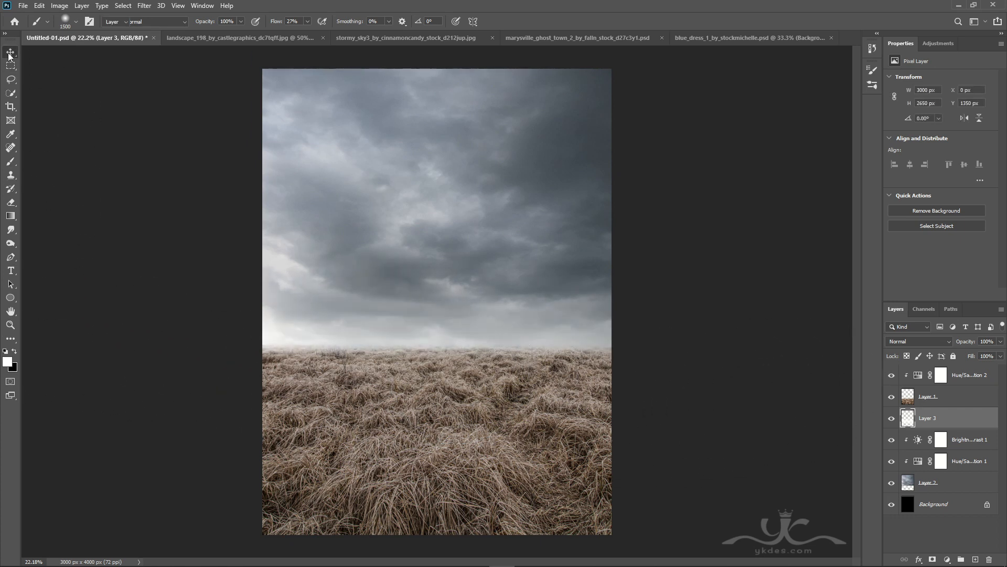
pyautogui.click(891, 418)
pyautogui.click(891, 418)
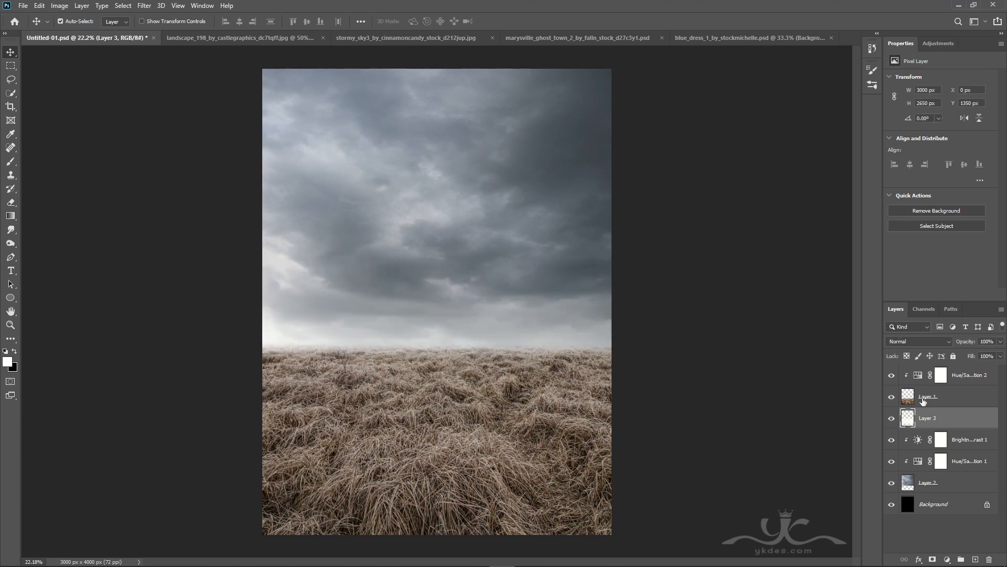
pyautogui.click(1001, 342)
pyautogui.moveTo(999, 356); pyautogui.dragTo(988, 356)
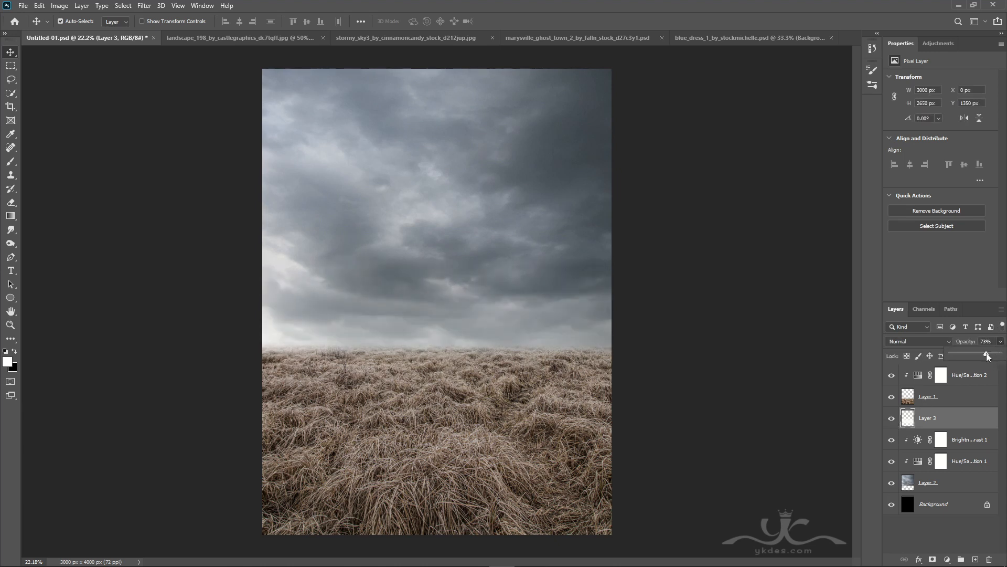
pyautogui.click(964, 406)
# Step: Add a Brightness/Contrast adjustment clipped to the grass layer with brightness -20 and contrast 75
pyautogui.click(968, 375)
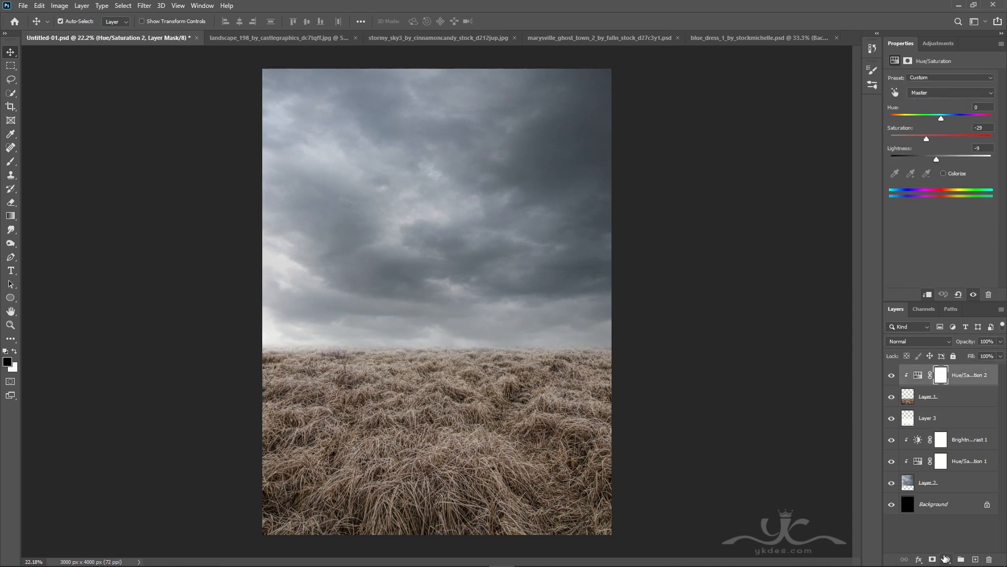
pyautogui.click(946, 558)
pyautogui.click(951, 408)
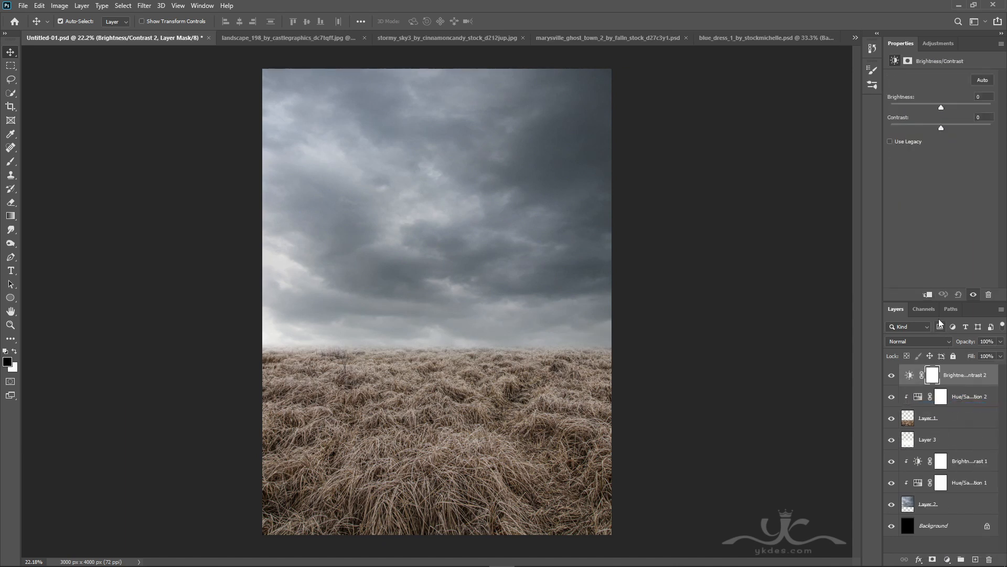
pyautogui.click(928, 295)
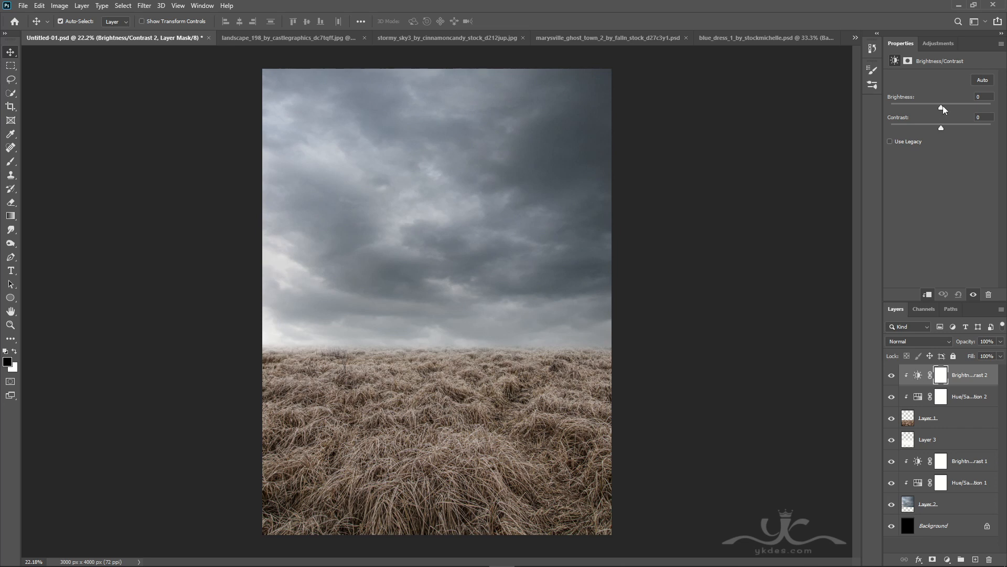
pyautogui.moveTo(943, 105); pyautogui.dragTo(935, 109)
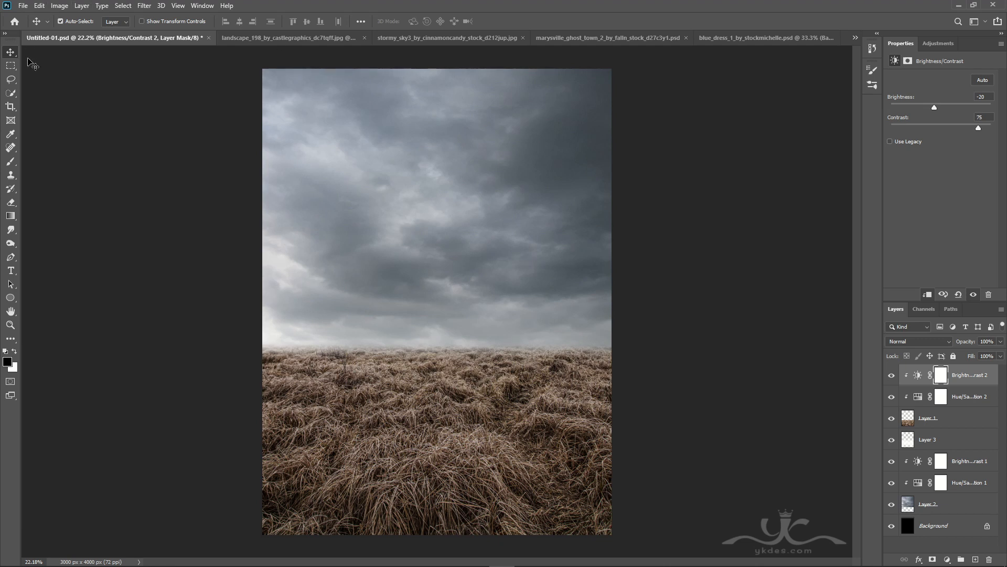
# Step: Compare the image with and without the grass Brightness/Contrast adjustment and the horizon haze layer
pyautogui.click(891, 375)
pyautogui.click(891, 375)
pyautogui.click(892, 441)
pyautogui.click(891, 441)
pyautogui.click(891, 440)
pyautogui.click(892, 440)
# Step: Add a new layer at the top of the stack and paint soft white across the horizon at 27% brush flow
pyautogui.click(976, 559)
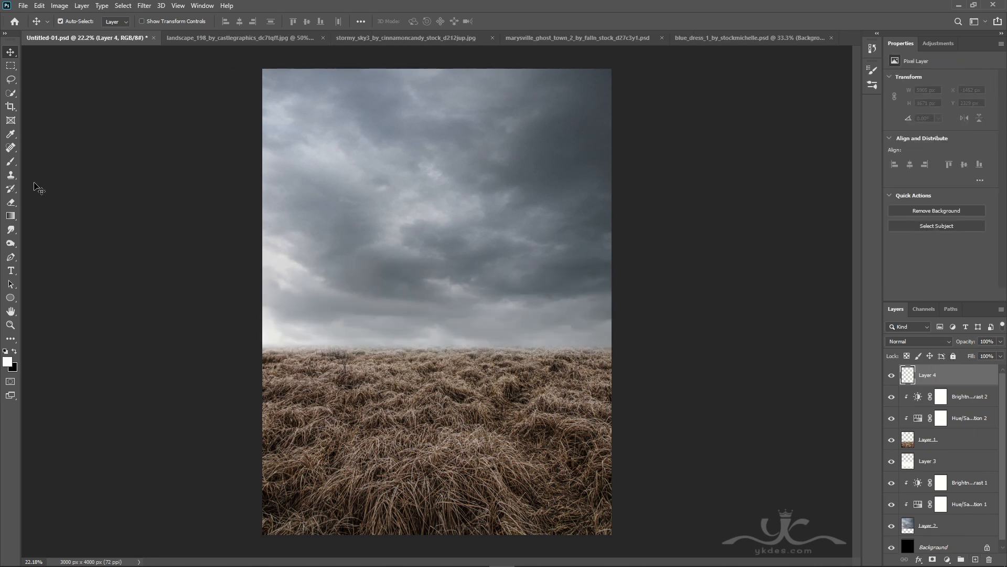
pyautogui.click(13, 163)
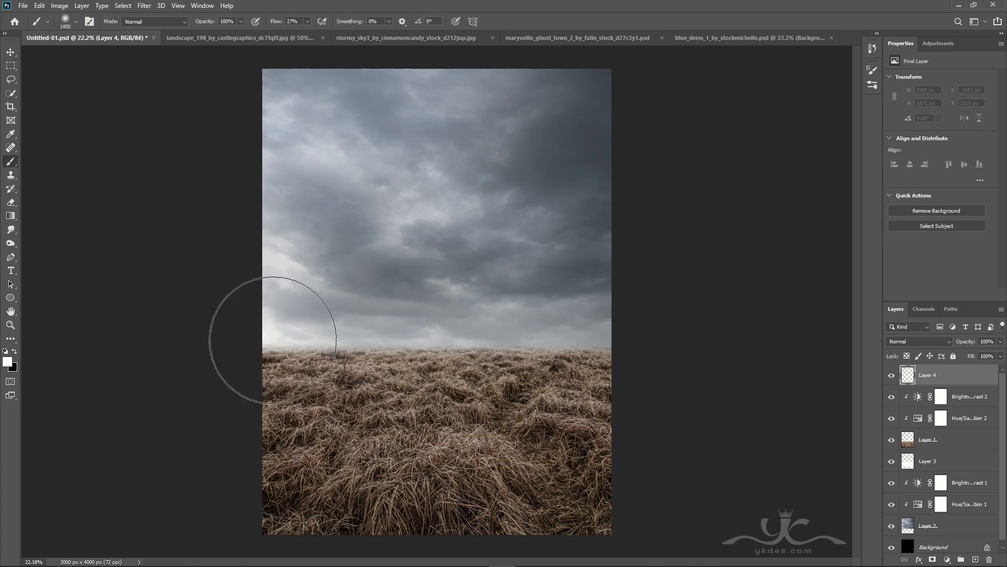
pyautogui.moveTo(247, 343)
pyautogui.mouseDown()
pyautogui.moveTo(457, 330)
pyautogui.moveTo(641, 349)
pyautogui.moveTo(801, 338)
pyautogui.mouseUp()
# Step: Set the top haze layer to Soft Light blending at 74% opacity and compare the image with and without it
pyautogui.click(912, 346)
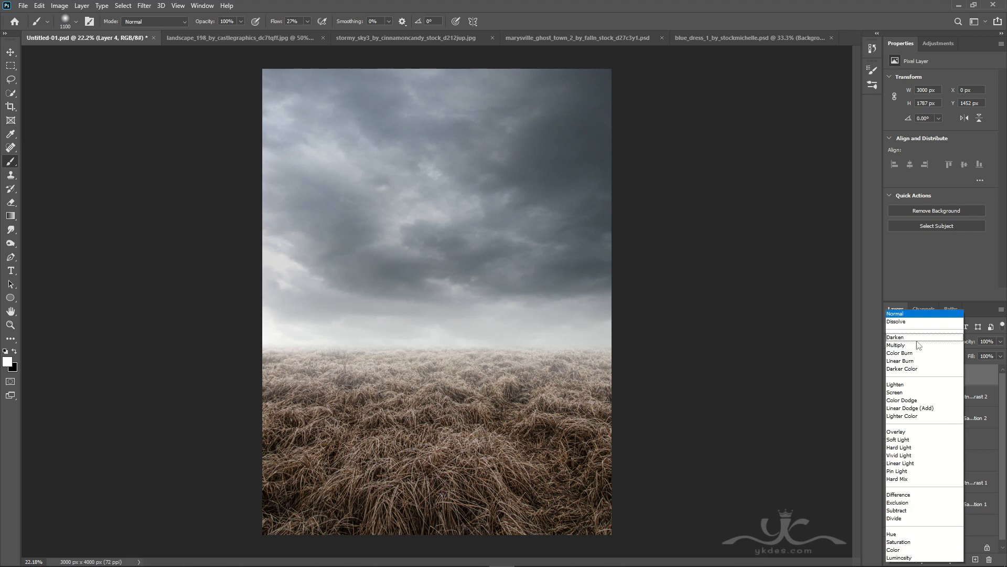
pyautogui.click(915, 439)
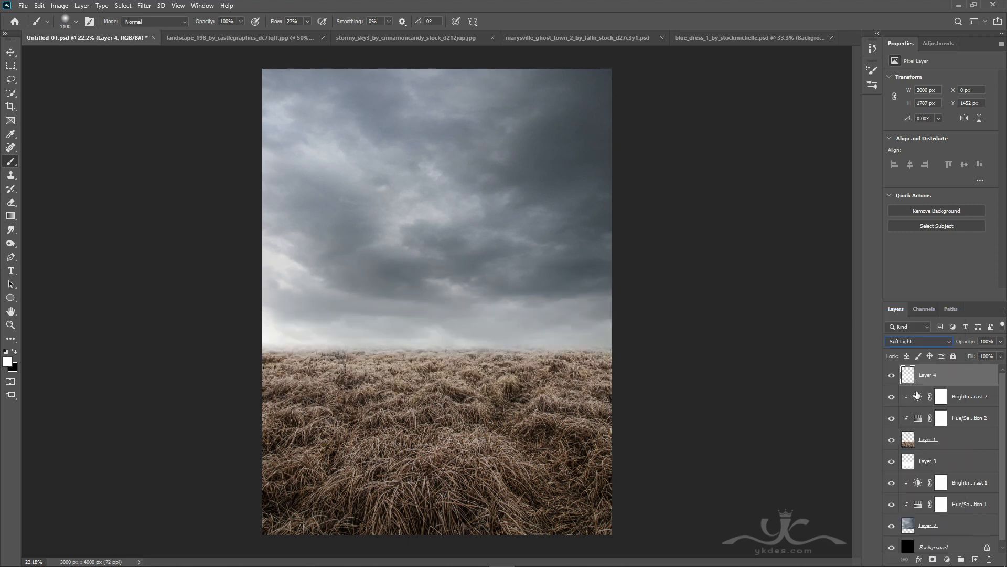
pyautogui.click(892, 377)
pyautogui.click(892, 377)
pyautogui.click(1001, 341)
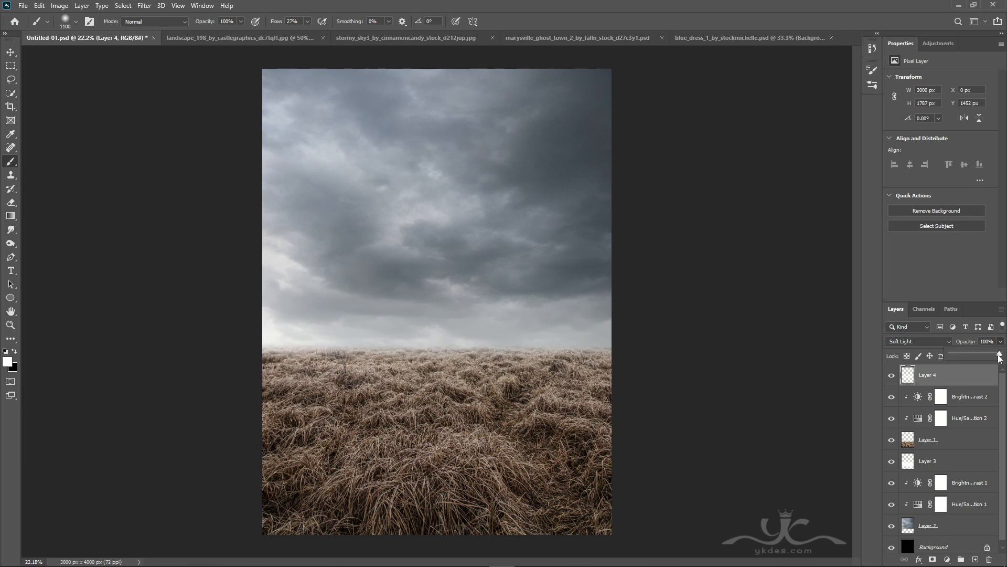
pyautogui.click(10, 52)
pyautogui.click(890, 375)
pyautogui.click(893, 376)
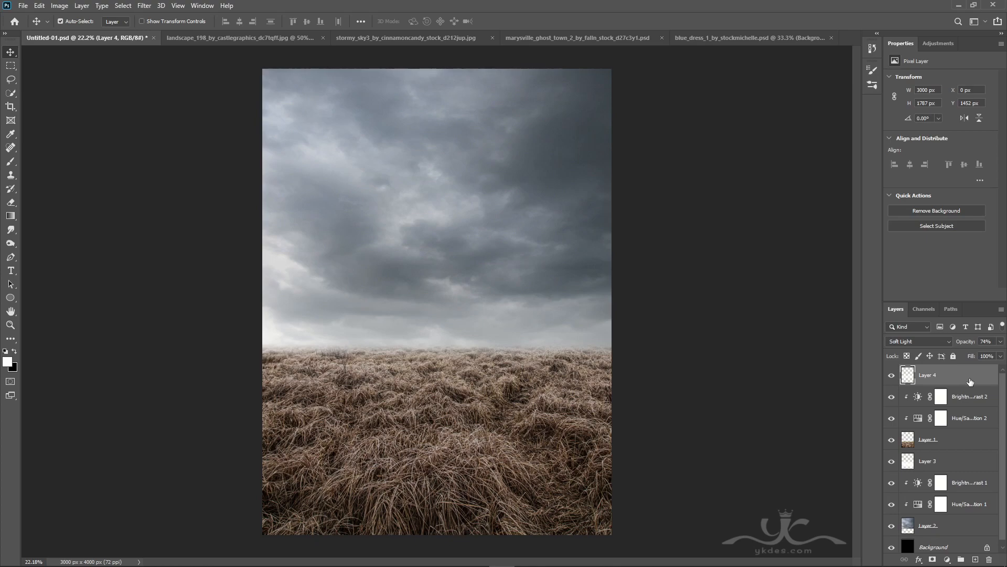
# Step: Bring the cut-out rusty car layer from the Marysville ghost town document into the Untitled-01.psd composition
pyautogui.click(523, 36)
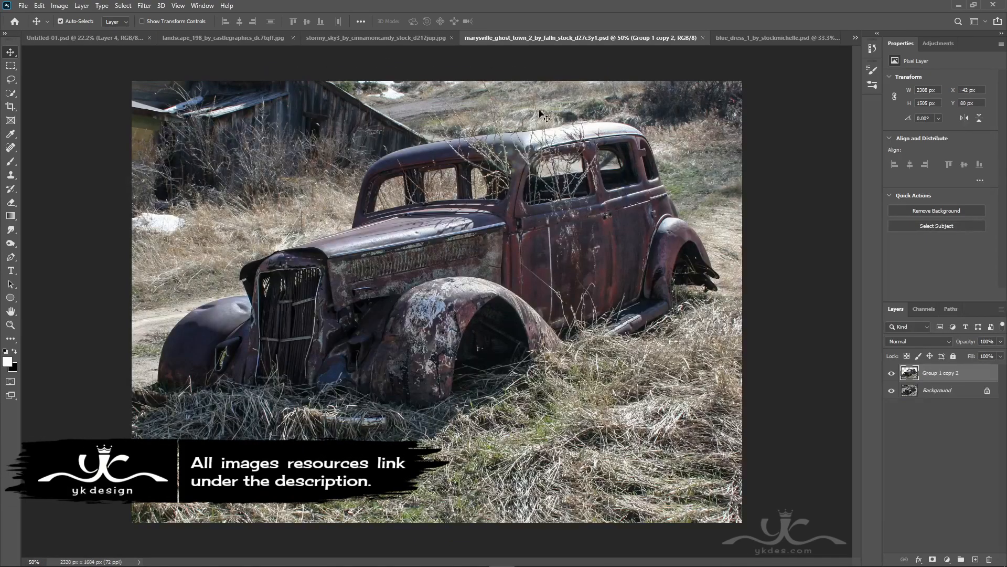
pyautogui.moveTo(565, 240); pyautogui.dragTo(496, 272)
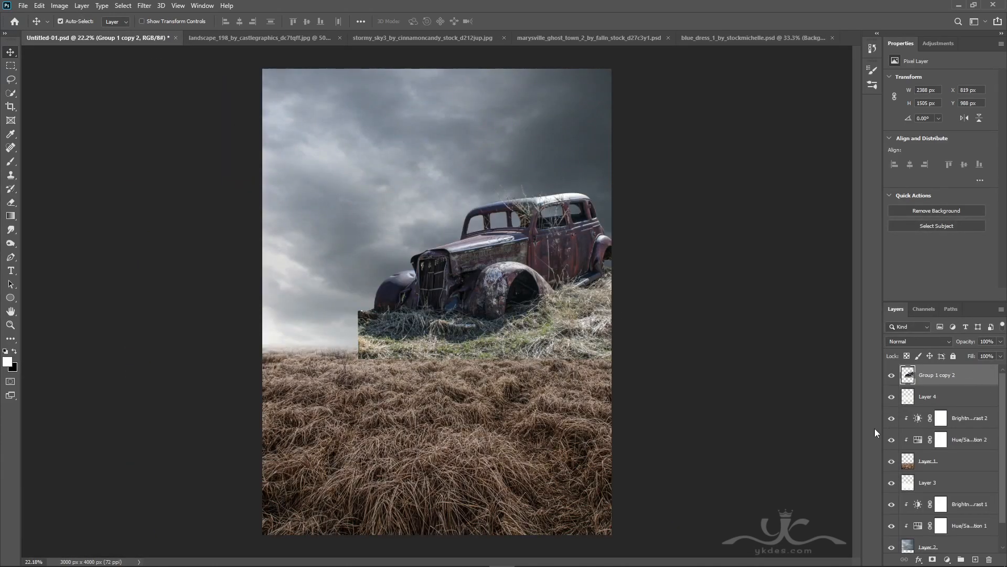
# Step: Scale the car to about 131%, rotate it about 9°, and position it in the grass across the lower canvas
pyautogui.hotkey('ctrl', 't')
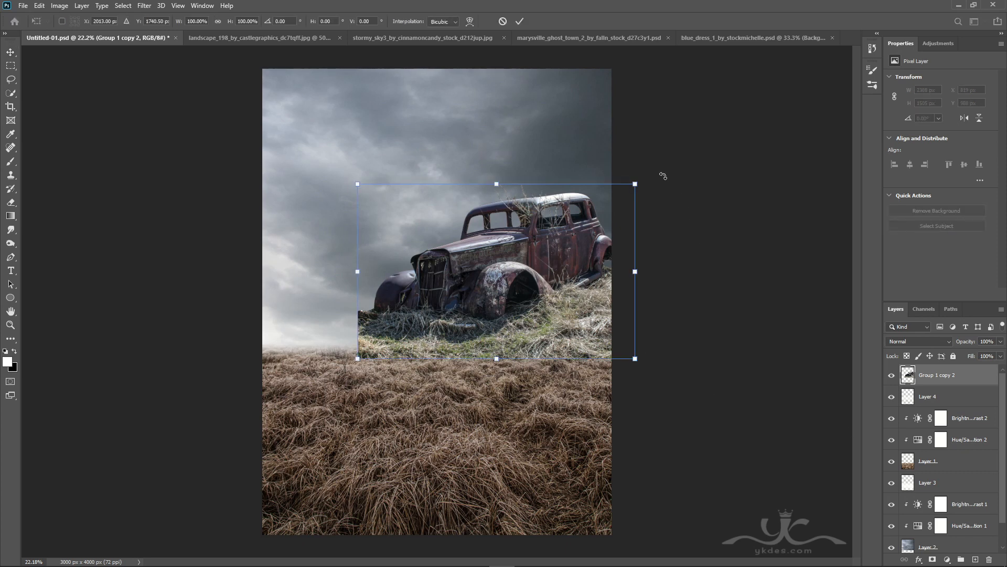
pyautogui.moveTo(663, 175); pyautogui.dragTo(688, 188)
pyautogui.moveTo(616, 241); pyautogui.dragTo(552, 379)
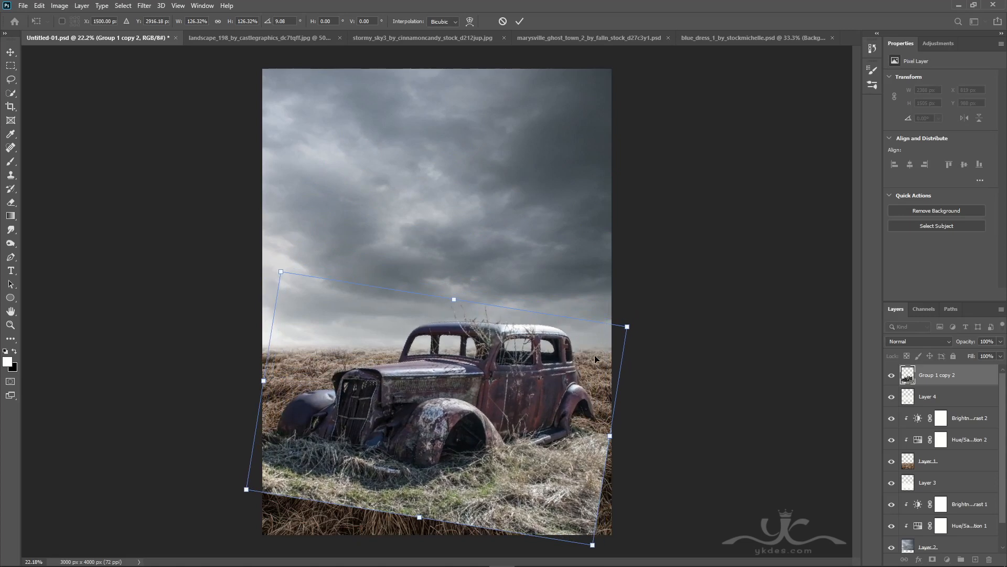
pyautogui.moveTo(632, 327); pyautogui.dragTo(639, 323)
pyautogui.moveTo(550, 372); pyautogui.dragTo(549, 389)
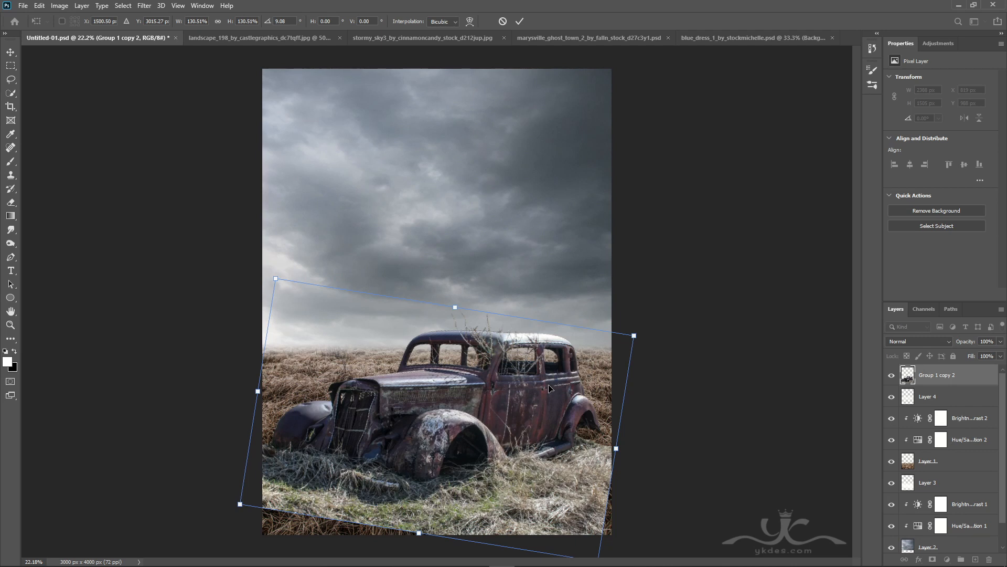
pyautogui.press('Return')
pyautogui.hotkey('ctrl', 't')
pyautogui.moveTo(631, 294)
pyautogui.mouseDown()
pyautogui.moveTo(609, 305)
pyautogui.moveTo(632, 288)
pyautogui.mouseUp()
pyautogui.press('Return')
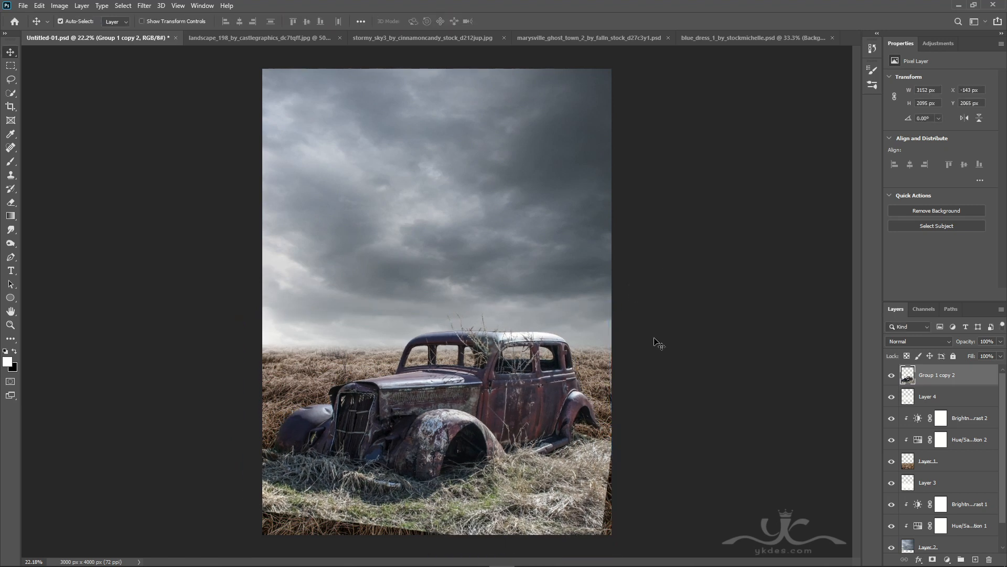
# Step: Nudge the car layer 3 px to the right and add a layer mask to it
pyautogui.press('Right')
pyautogui.press('Right')
pyautogui.press('Right')
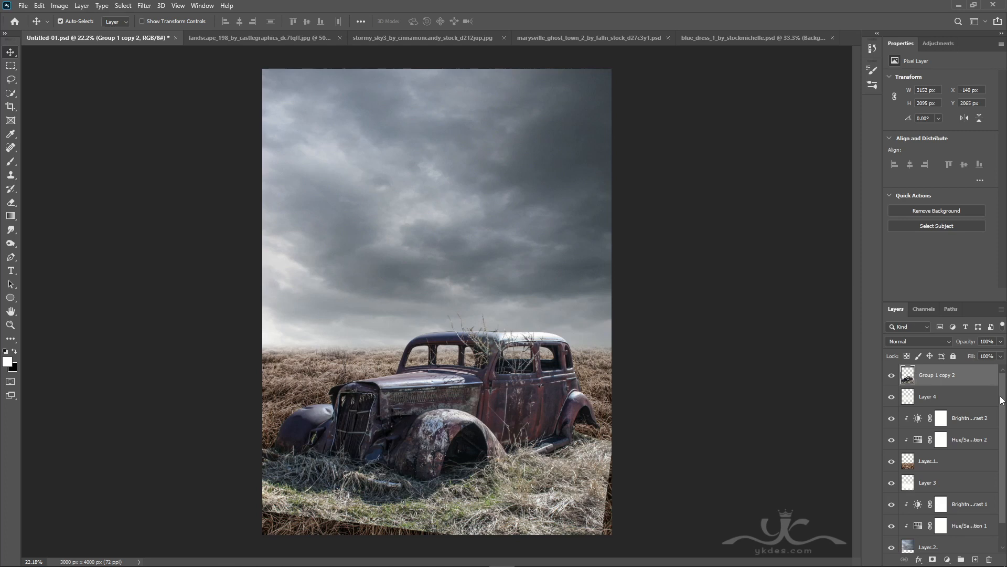
pyautogui.click(933, 559)
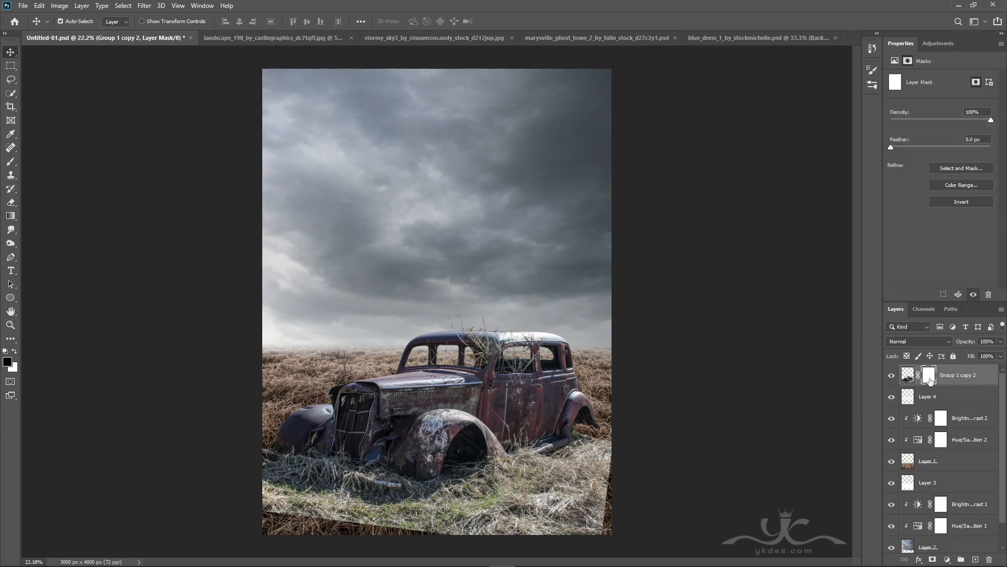
# Step: Choose the 1392 px grass-shaped brush for painting on the car's layer mask
pyautogui.click(11, 164)
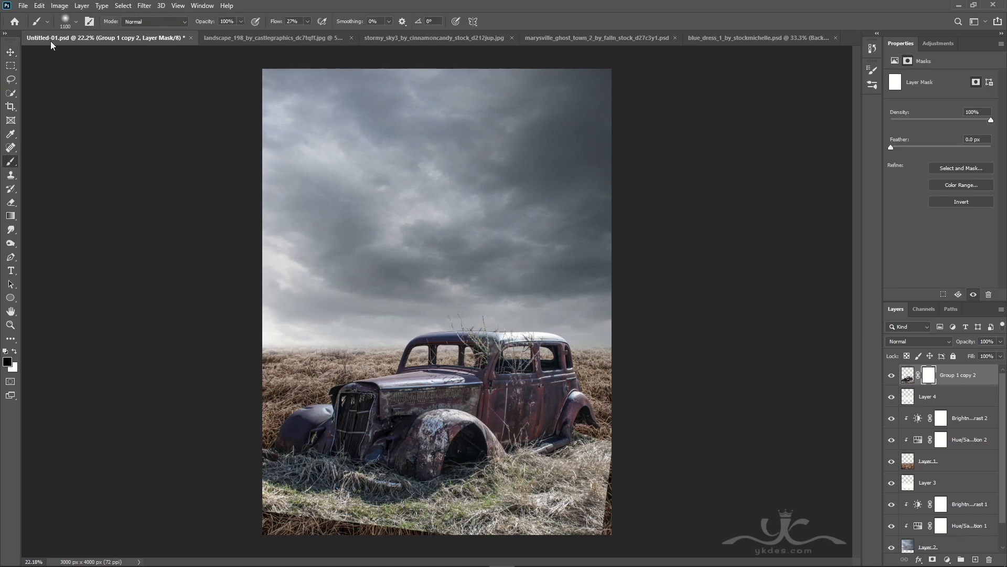
pyautogui.click(66, 23)
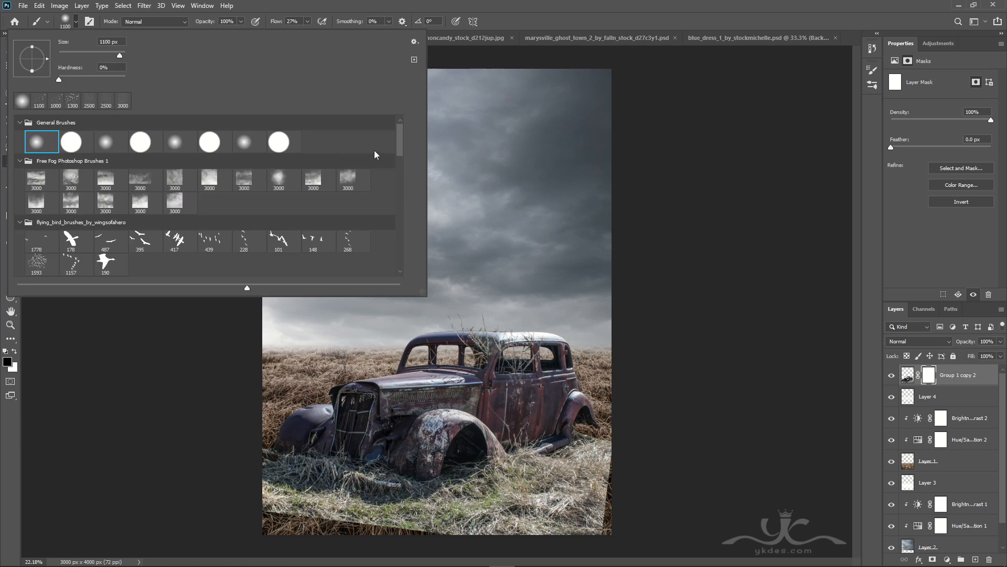
pyautogui.moveTo(397, 145)
pyautogui.mouseDown()
pyautogui.moveTo(405, 114)
pyautogui.moveTo(407, 204)
pyautogui.mouseUp()
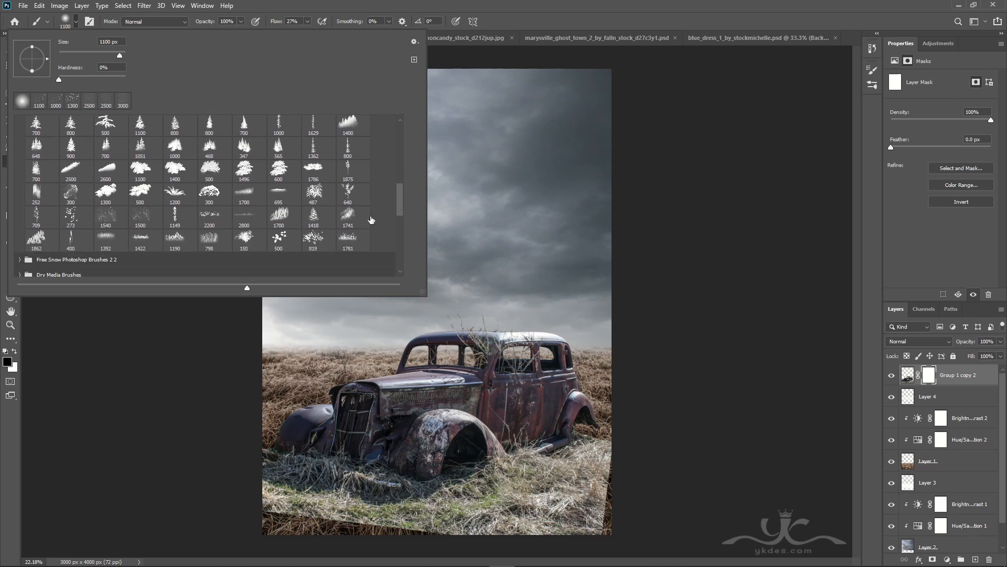
pyautogui.click(106, 240)
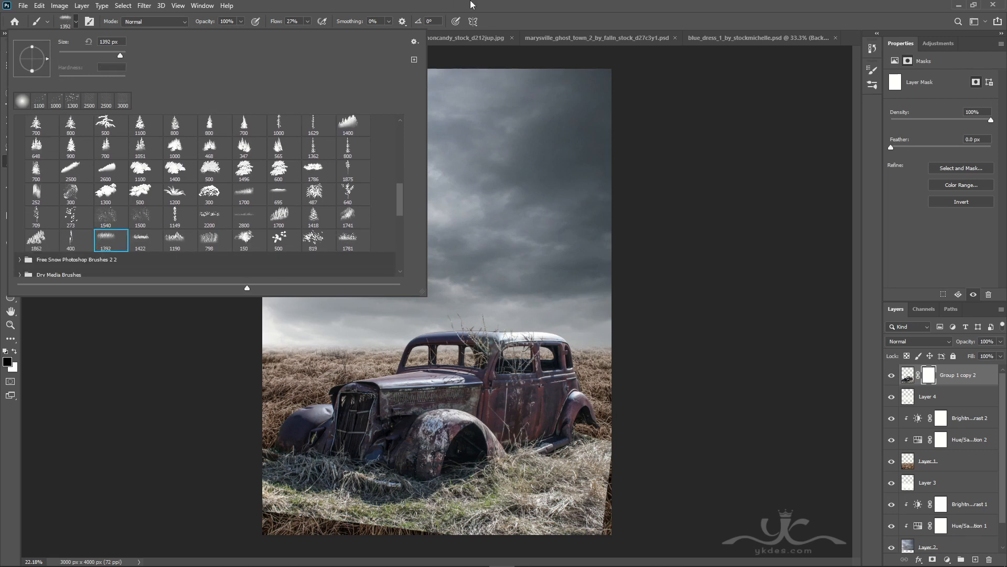
pyautogui.click(520, 5)
# Step: Paint black at 100% brush flow on the car's mask to hide its original grass and blend its base into the field
pyautogui.moveTo(322, 462)
pyautogui.mouseDown()
pyautogui.moveTo(302, 466)
pyautogui.moveTo(315, 527)
pyautogui.moveTo(440, 493)
pyautogui.mouseUp()
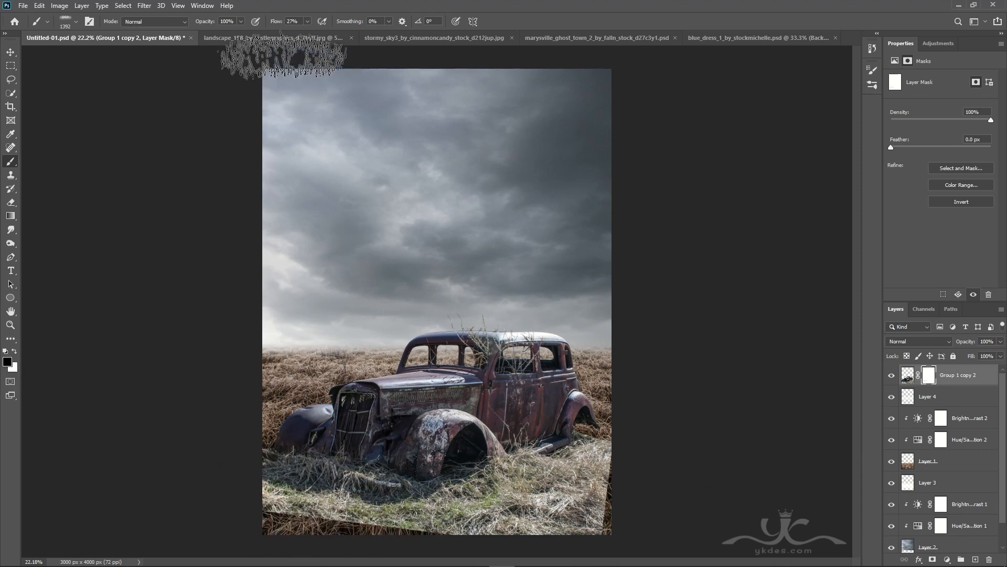
pyautogui.click(308, 21)
pyautogui.moveTo(306, 35); pyautogui.dragTo(345, 36)
pyautogui.click(569, 5)
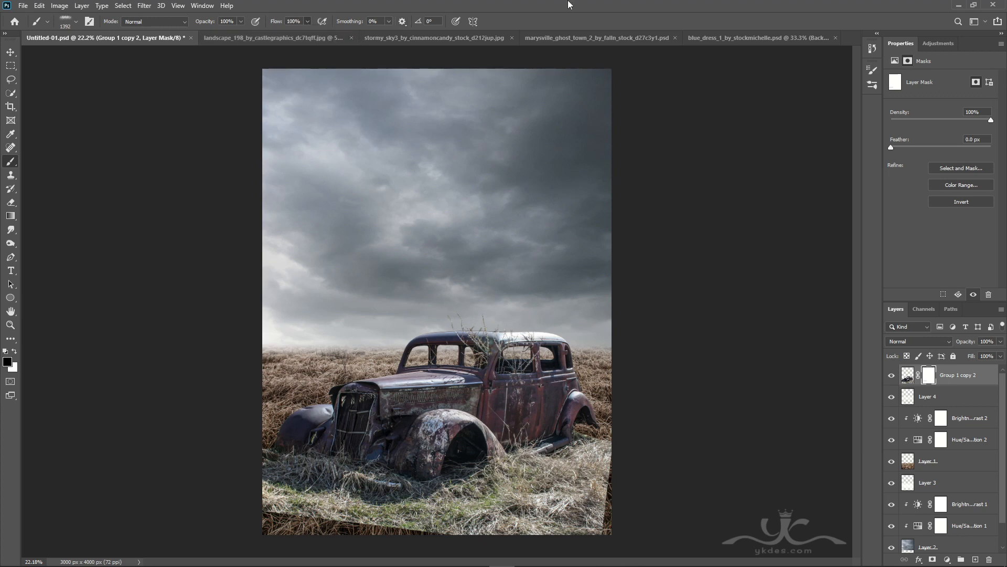
pyautogui.moveTo(427, 481)
pyautogui.mouseDown()
pyautogui.moveTo(409, 506)
pyautogui.moveTo(454, 533)
pyautogui.moveTo(438, 518)
pyautogui.moveTo(298, 523)
pyautogui.moveTo(346, 506)
pyautogui.moveTo(482, 527)
pyautogui.moveTo(512, 501)
pyautogui.mouseUp()
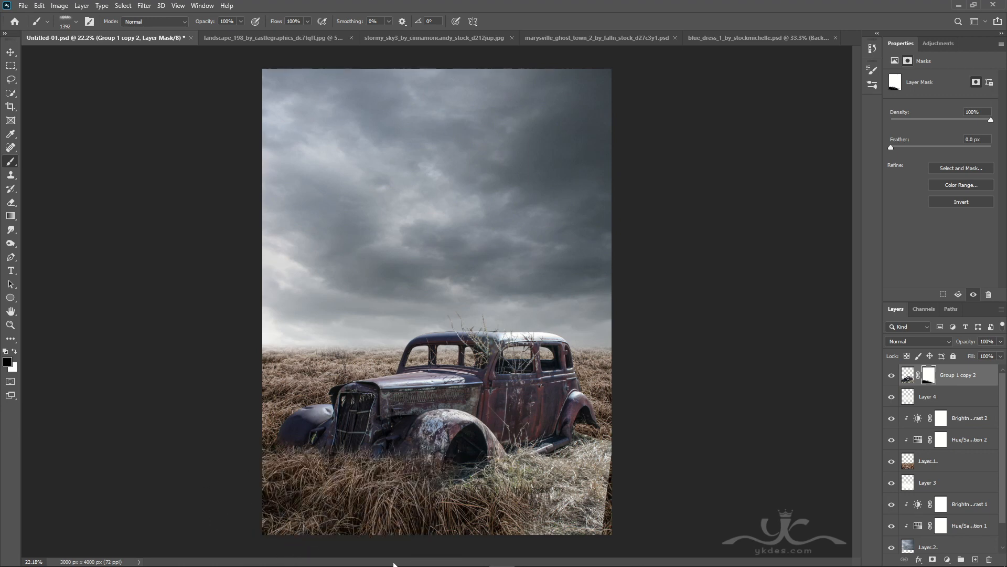
pyautogui.moveTo(486, 480)
pyautogui.mouseDown()
pyautogui.moveTo(498, 531)
pyautogui.moveTo(537, 481)
pyautogui.moveTo(541, 514)
pyautogui.moveTo(566, 469)
pyautogui.moveTo(579, 484)
pyautogui.moveTo(608, 457)
pyautogui.moveTo(631, 470)
pyautogui.moveTo(647, 430)
pyautogui.moveTo(642, 488)
pyautogui.moveTo(578, 473)
pyautogui.mouseUp()
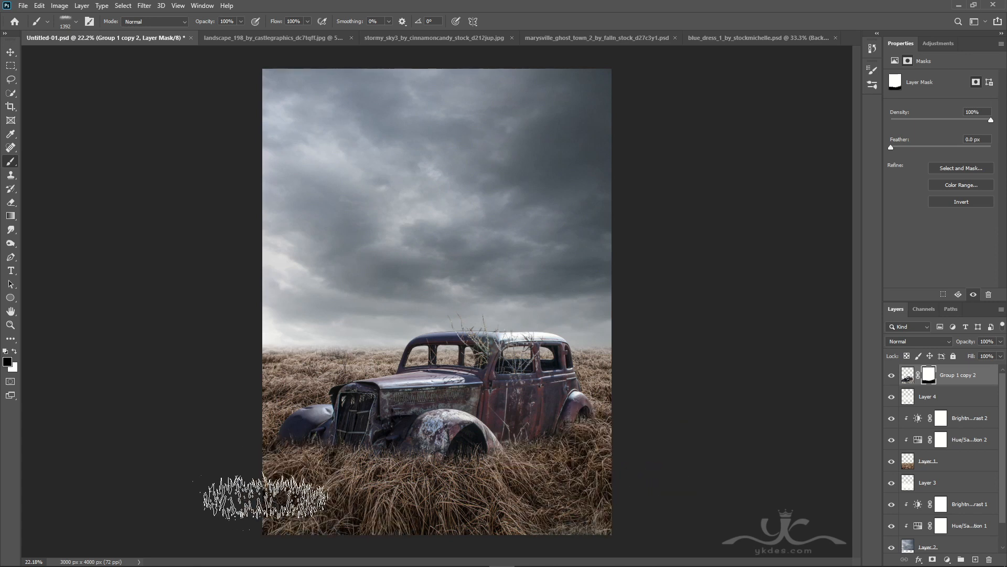
pyautogui.click(15, 54)
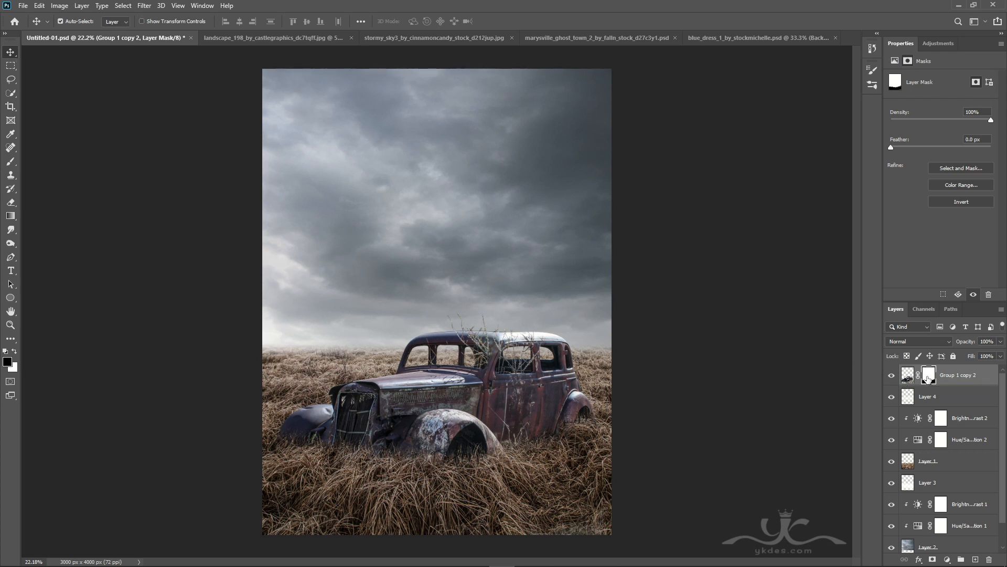
# Step: Add a new layer directly beneath the car and set up a soft round black brush at 33% flow
pyautogui.click(967, 399)
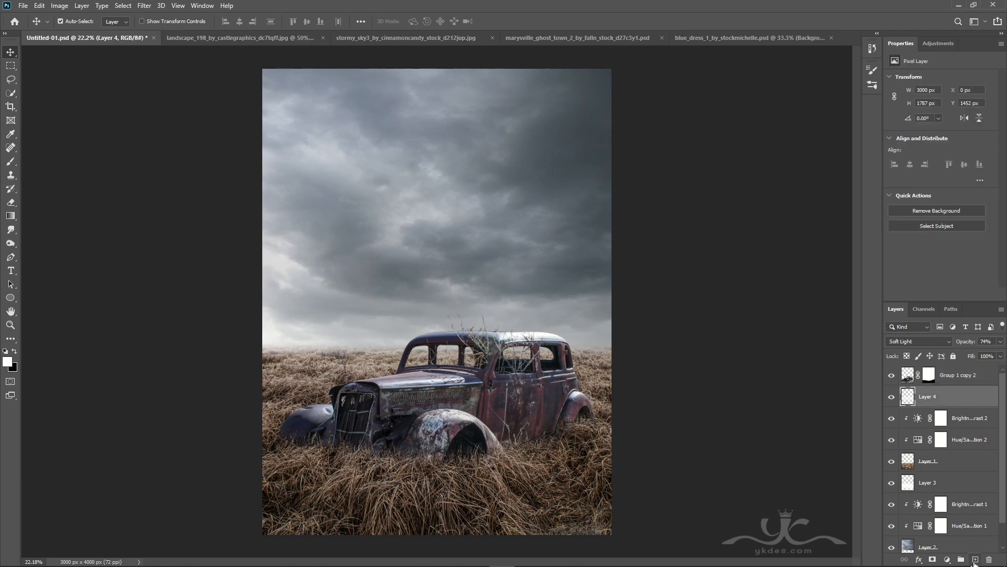
pyautogui.click(974, 559)
pyautogui.click(10, 161)
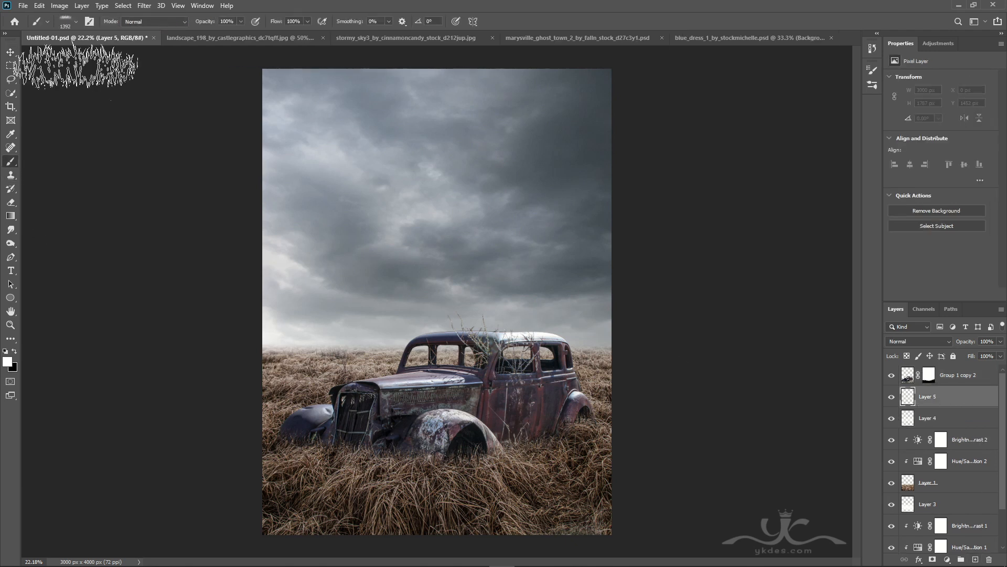
pyautogui.click(76, 22)
pyautogui.click(36, 104)
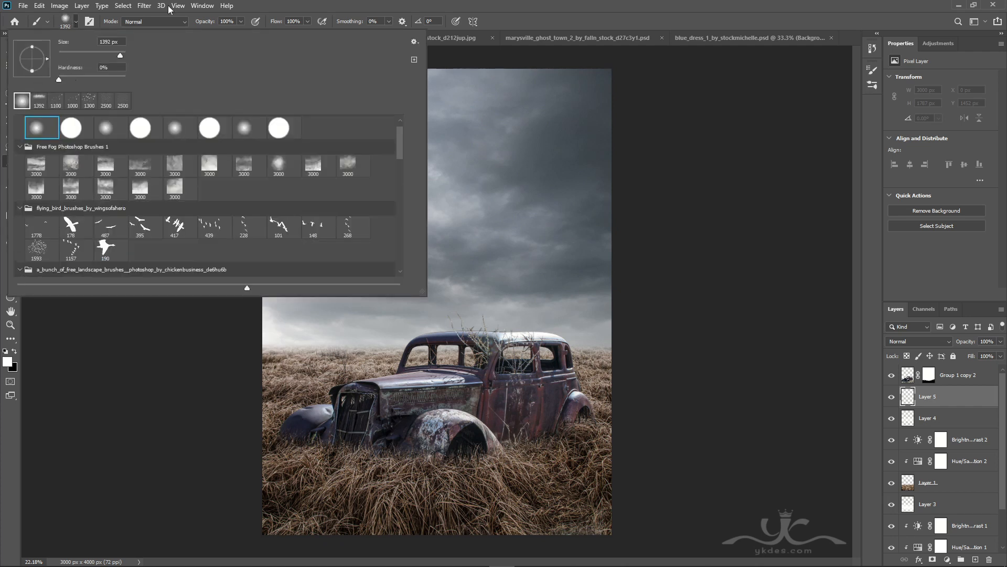
pyautogui.click(332, 17)
pyautogui.moveTo(307, 20); pyautogui.dragTo(275, 30)
pyautogui.click(6, 352)
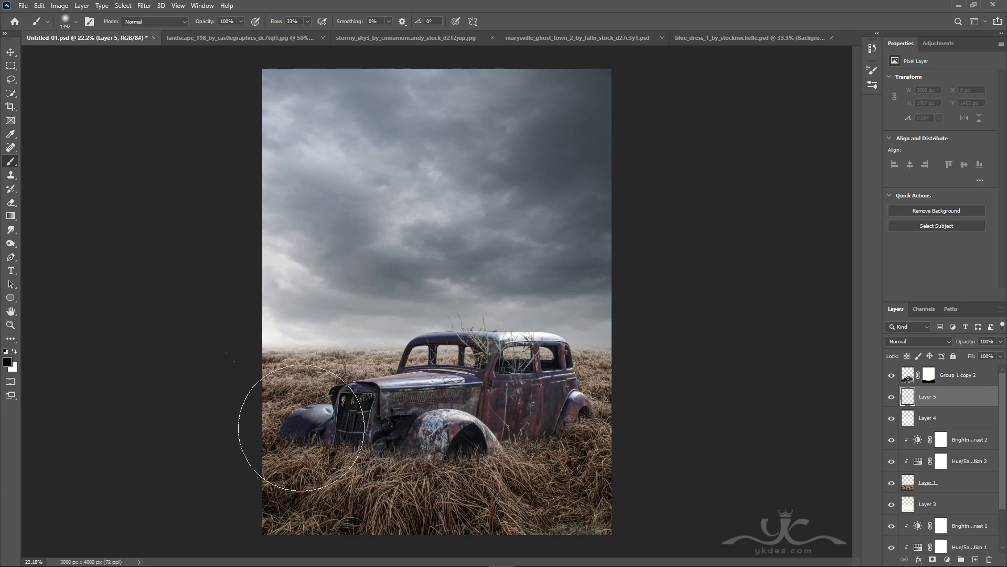
# Step: Reduce the brush to about 600–700 px and paint a soft black shadow in the grass along the car's base
pyautogui.press('[')
pyautogui.press('[')
pyautogui.press('[')
pyautogui.press('[')
pyautogui.press('[')
pyautogui.press('[')
pyautogui.press('[')
pyautogui.press('[')
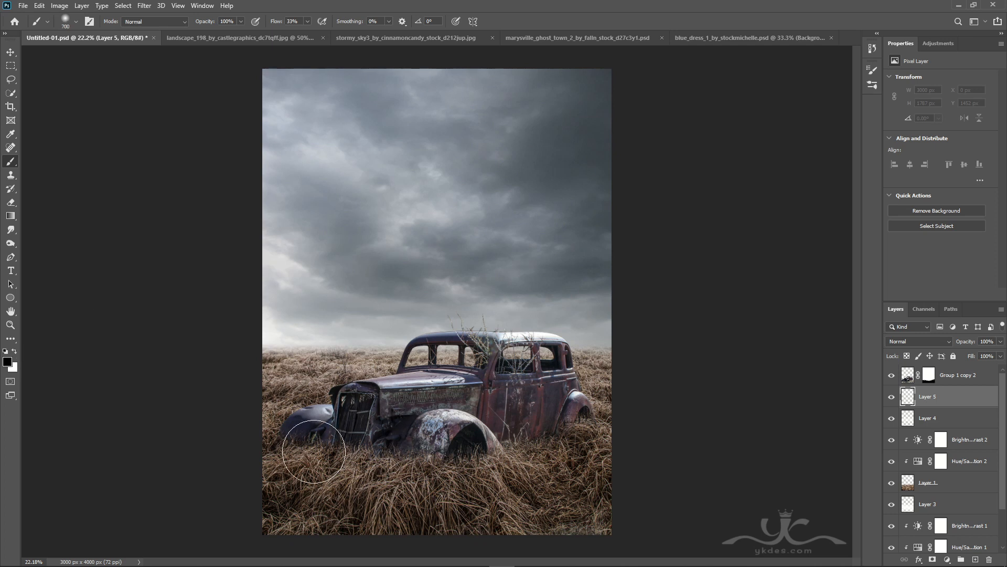
pyautogui.moveTo(325, 452)
pyautogui.mouseDown()
pyautogui.moveTo(379, 467)
pyautogui.moveTo(571, 439)
pyautogui.moveTo(471, 477)
pyautogui.moveTo(484, 479)
pyautogui.moveTo(423, 484)
pyautogui.moveTo(324, 464)
pyautogui.moveTo(420, 491)
pyautogui.moveTo(303, 457)
pyautogui.mouseUp()
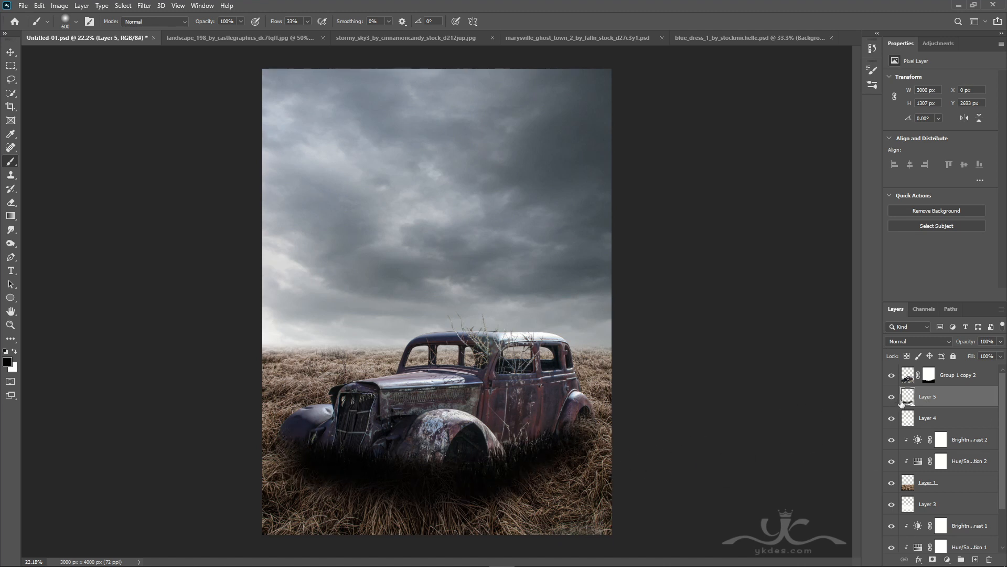
# Step: Set the shadow layer to Soft Light blending at 86% opacity
pyautogui.click(915, 342)
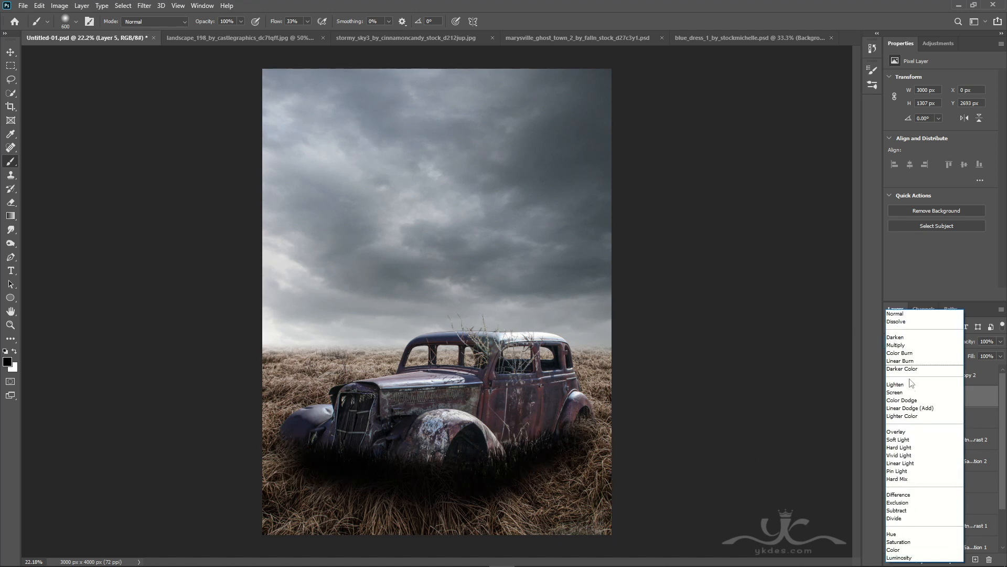
pyautogui.click(911, 442)
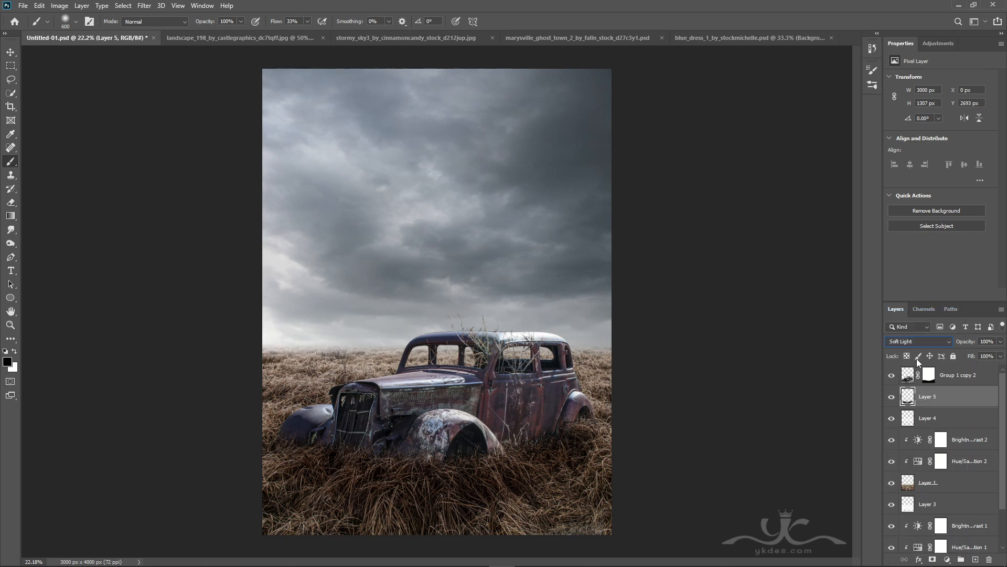
pyautogui.click(918, 341)
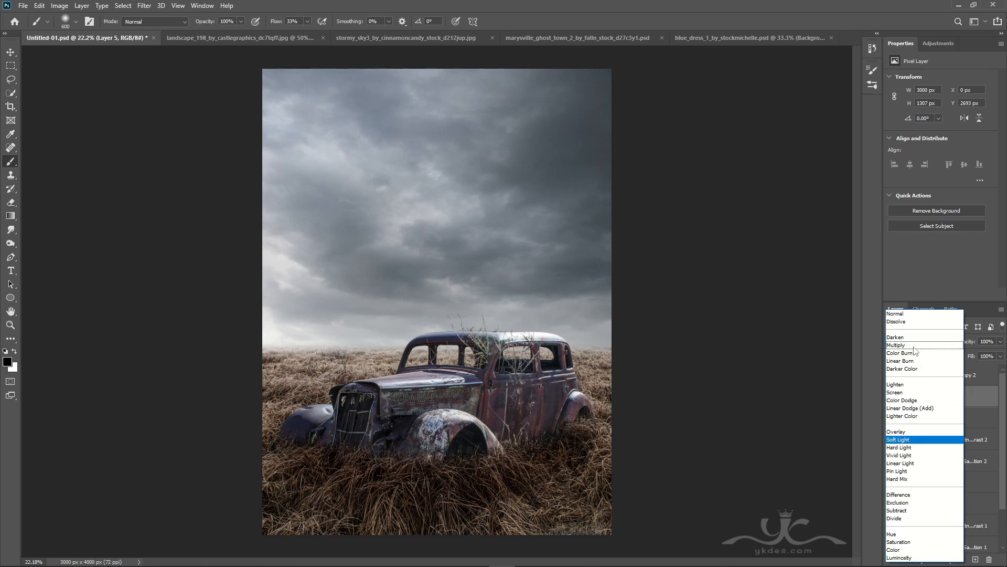
pyautogui.click(904, 439)
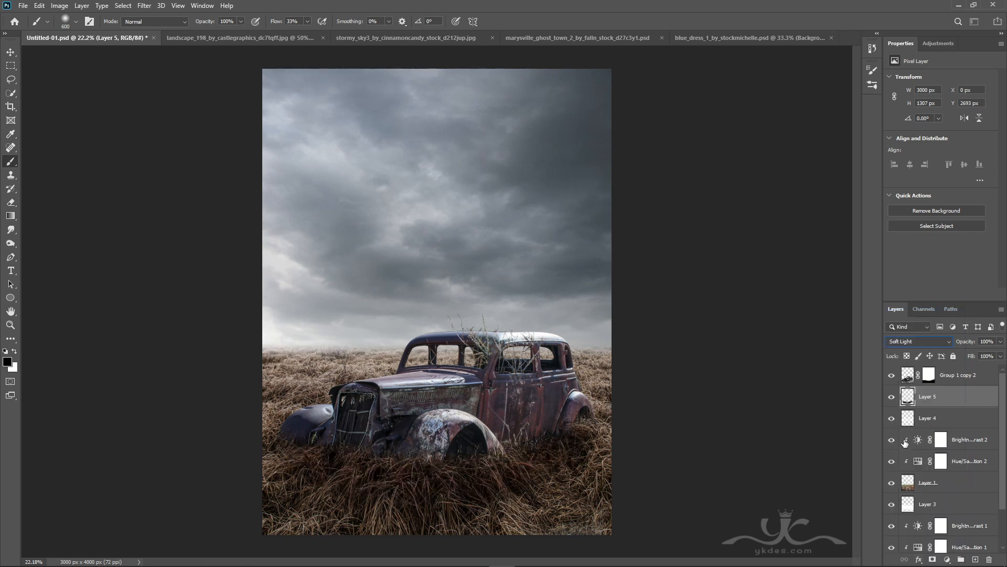
pyautogui.click(1001, 341)
pyautogui.moveTo(982, 356); pyautogui.dragTo(994, 355)
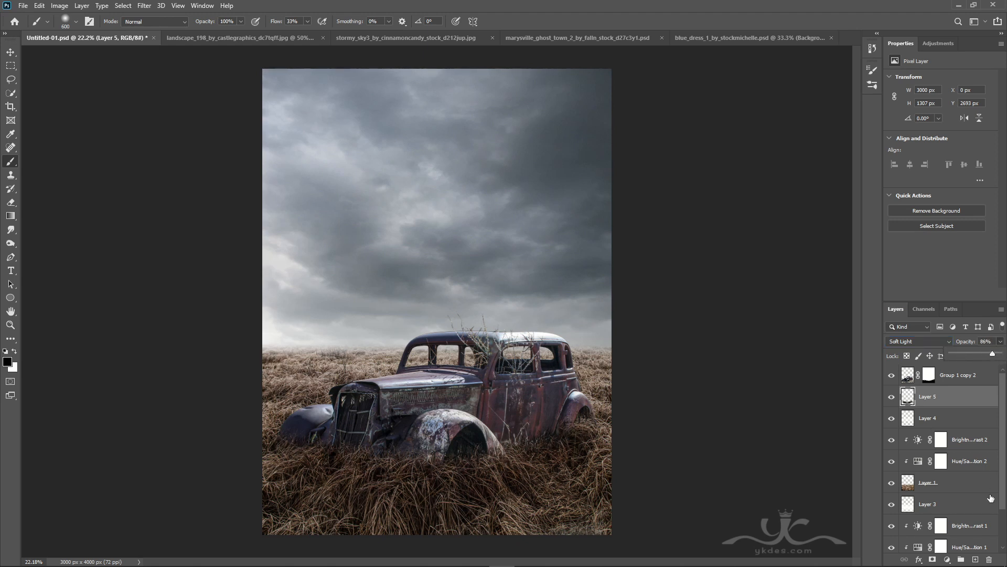
# Step: Add another layer beneath the car and paint black contact shadows around its wheels and underside with 300 px and 600 px brushes
pyautogui.click(975, 560)
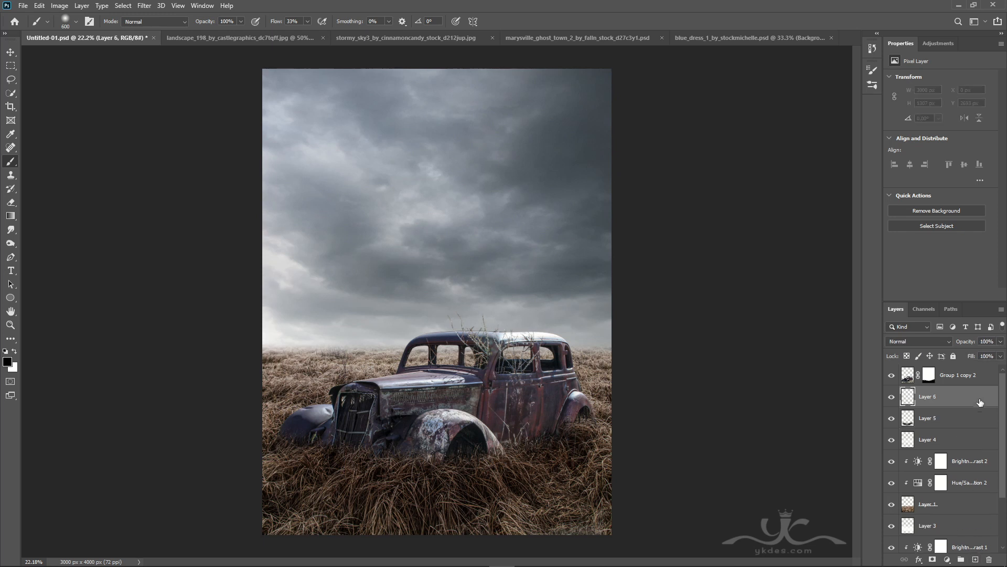
pyautogui.click(566, 422)
pyautogui.press('[')
pyautogui.press('[')
pyautogui.press('[')
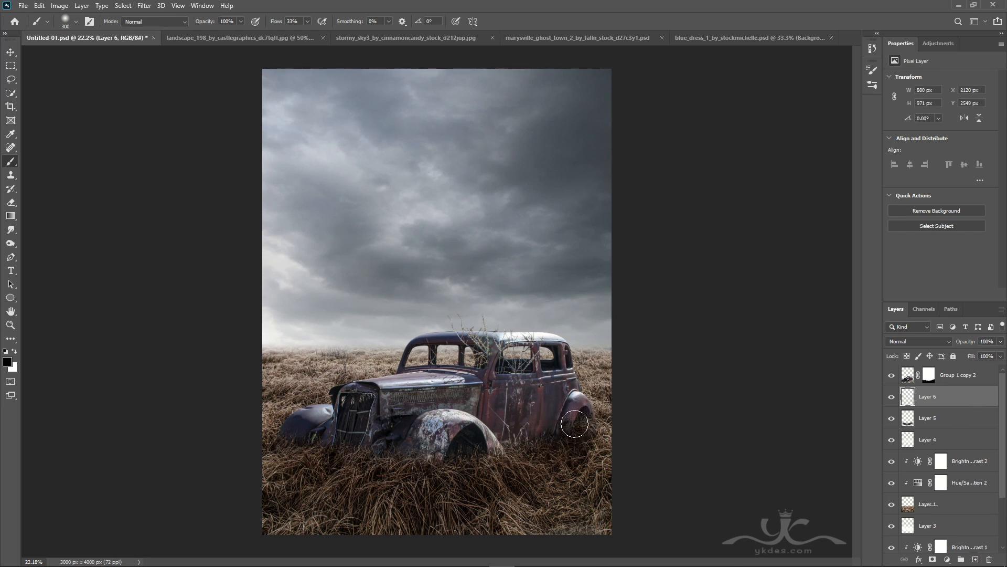
pyautogui.click(576, 424)
pyautogui.moveTo(565, 432); pyautogui.dragTo(500, 456)
pyautogui.moveTo(560, 426)
pyautogui.mouseDown()
pyautogui.moveTo(468, 458)
pyautogui.moveTo(422, 497)
pyautogui.moveTo(321, 452)
pyautogui.moveTo(393, 456)
pyautogui.moveTo(352, 465)
pyautogui.moveTo(371, 461)
pyautogui.moveTo(283, 445)
pyautogui.mouseUp()
pyautogui.press(']')
pyautogui.press(']')
pyautogui.press(']')
pyautogui.moveTo(432, 458)
pyautogui.mouseDown()
pyautogui.moveTo(539, 462)
pyautogui.moveTo(506, 473)
pyautogui.mouseUp()
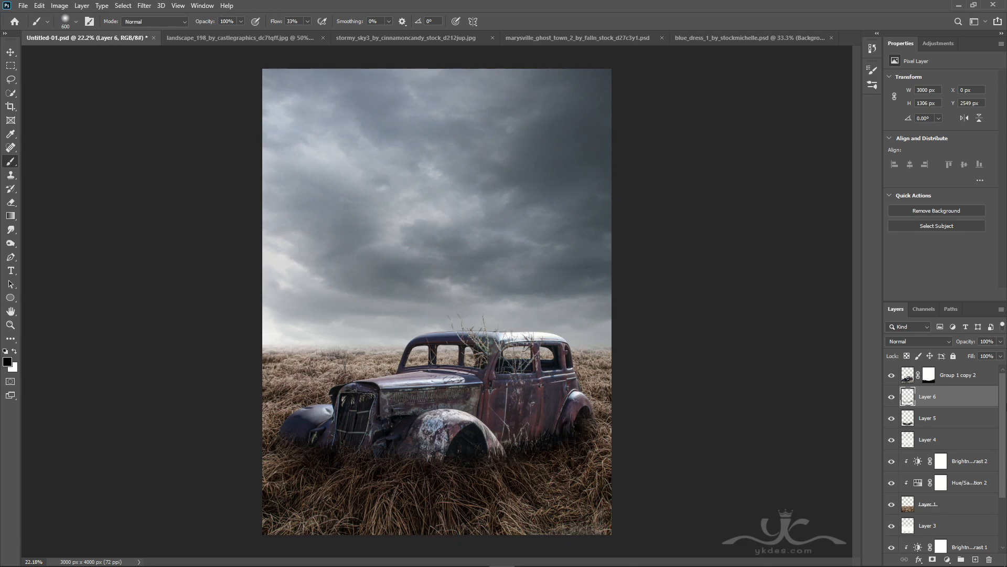
# Step: Set the contact shadow layer to Linear Burn blending at about 66% opacity and compare the image with and without it
pyautogui.click(933, 341)
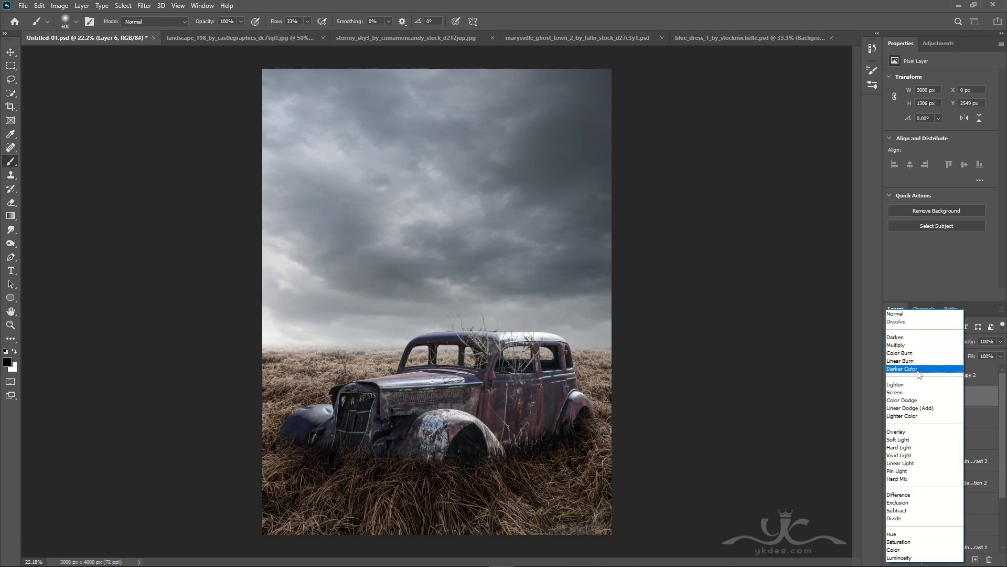
pyautogui.click(918, 360)
pyautogui.click(891, 398)
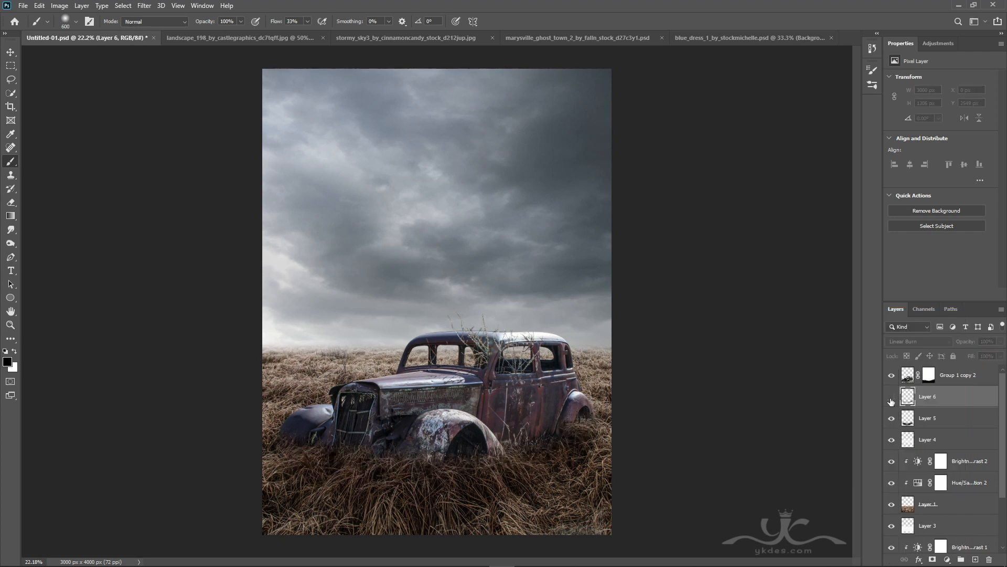
pyautogui.click(892, 397)
pyautogui.click(1000, 355)
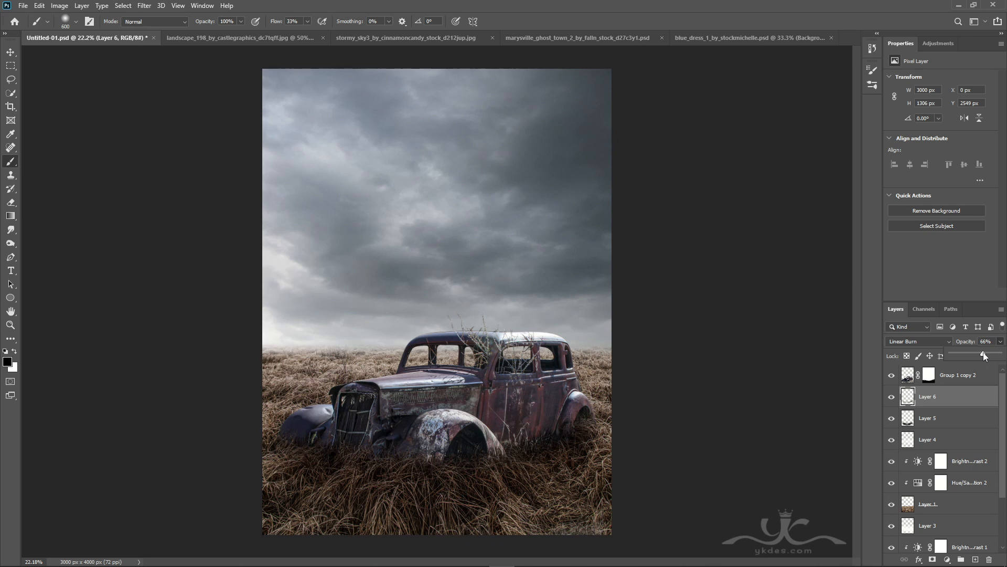
# Step: Add a new layer above the Soft Light shadow layer and paint black across the grass in front of the car
pyautogui.click(960, 427)
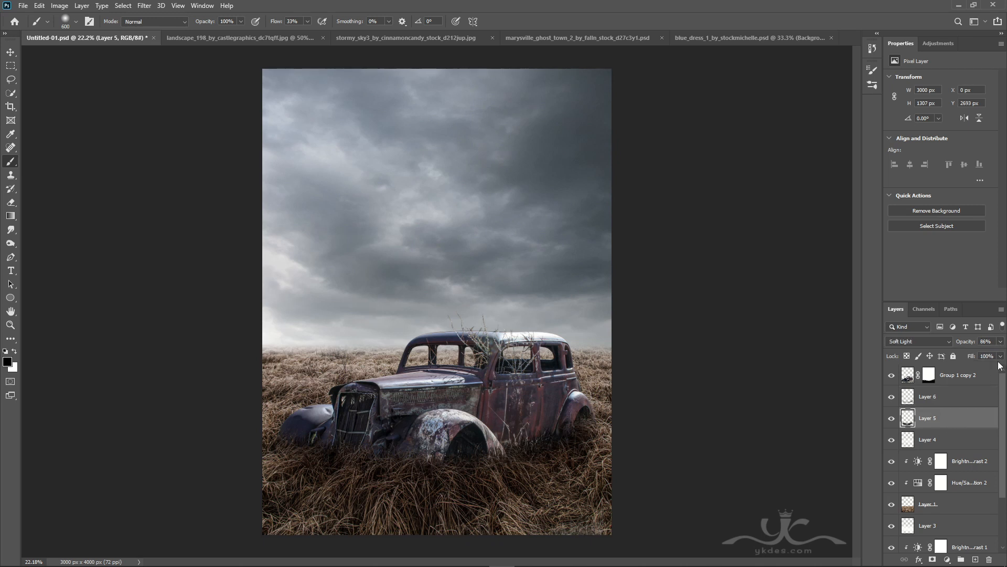
pyautogui.click(976, 559)
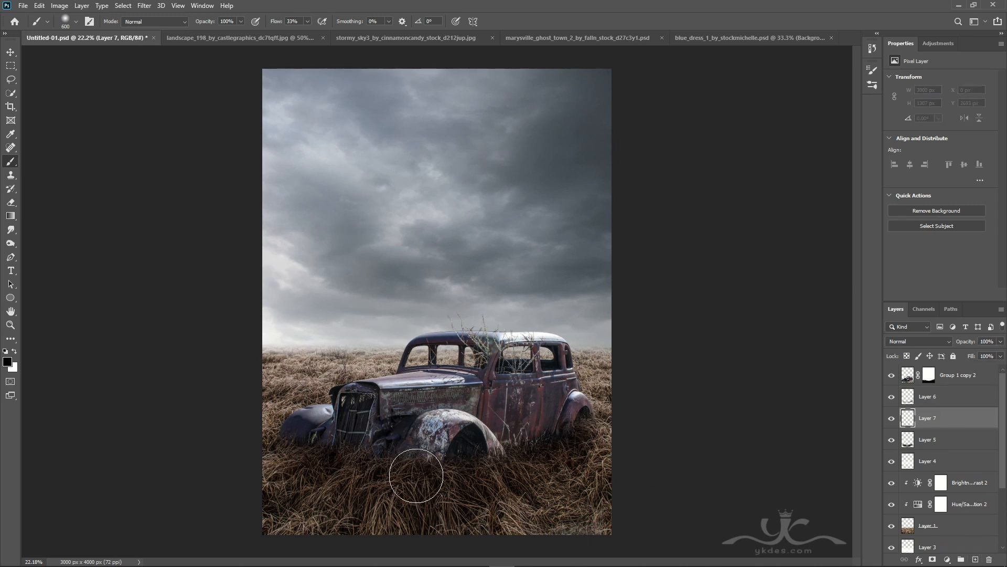
pyautogui.moveTo(326, 464)
pyautogui.mouseDown()
pyautogui.moveTo(346, 472)
pyautogui.moveTo(311, 453)
pyautogui.moveTo(437, 487)
pyautogui.moveTo(573, 444)
pyautogui.moveTo(555, 449)
pyautogui.moveTo(582, 485)
pyautogui.mouseUp()
# Step: Set the new grass shadow layer to Overlay blending at 33% opacity and compare the image with and without it
pyautogui.click(923, 339)
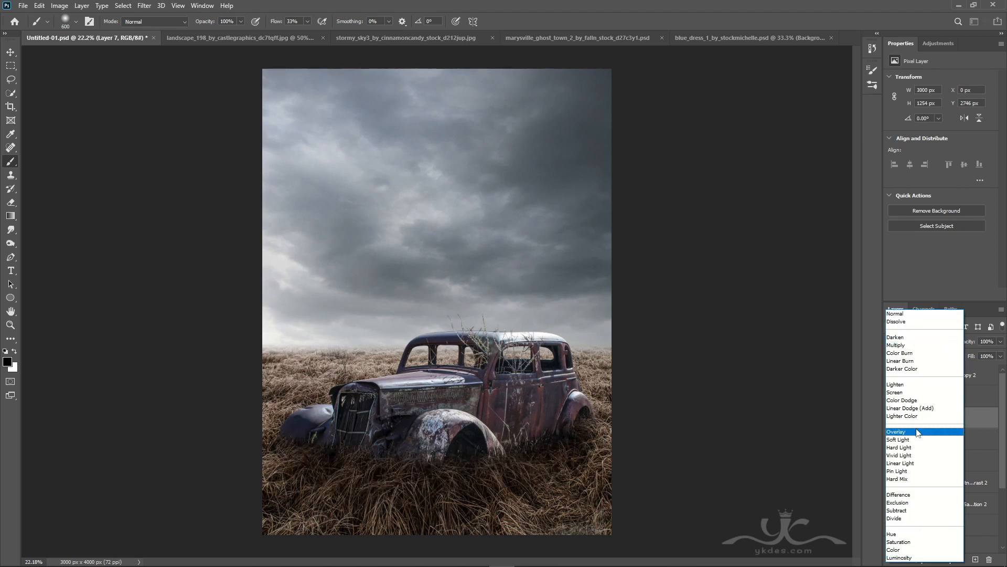
pyautogui.click(939, 423)
pyautogui.click(1001, 343)
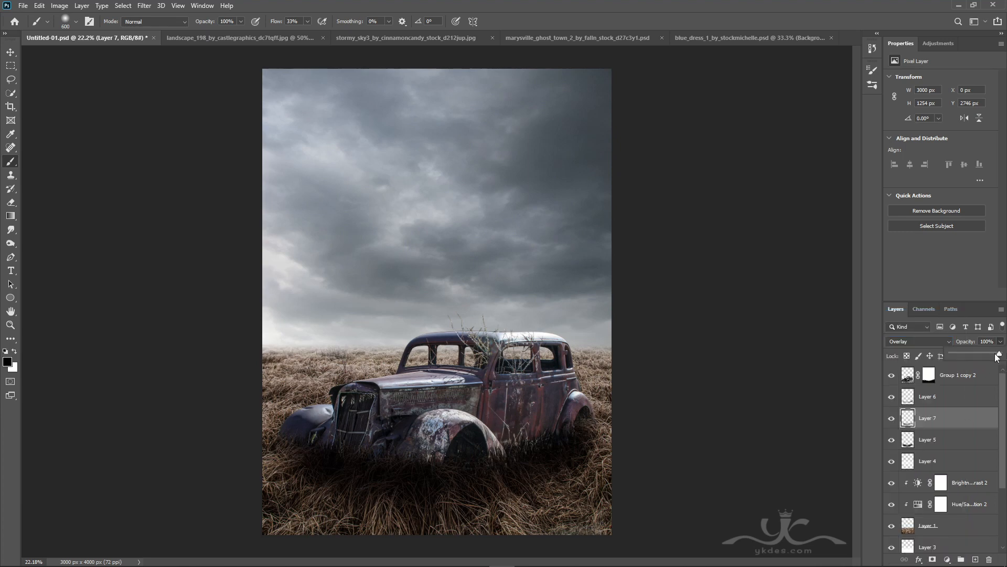
pyautogui.moveTo(999, 354); pyautogui.dragTo(975, 356)
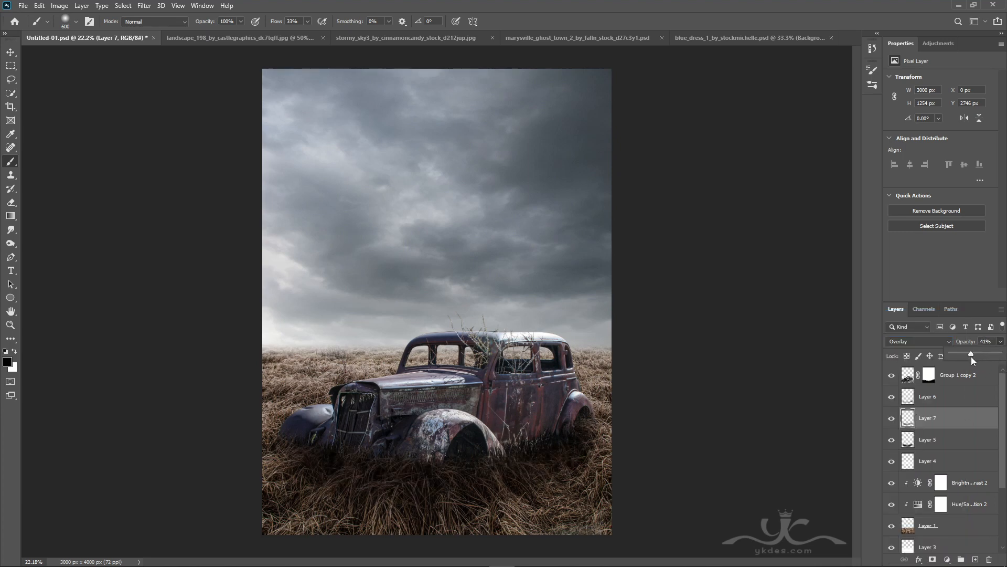
pyautogui.click(892, 418)
pyautogui.click(892, 418)
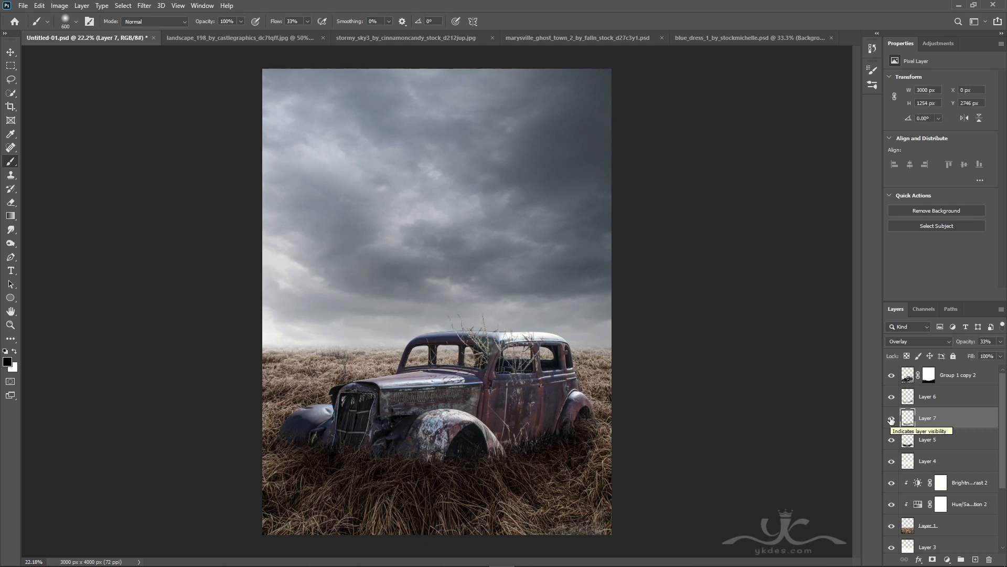
pyautogui.click(11, 52)
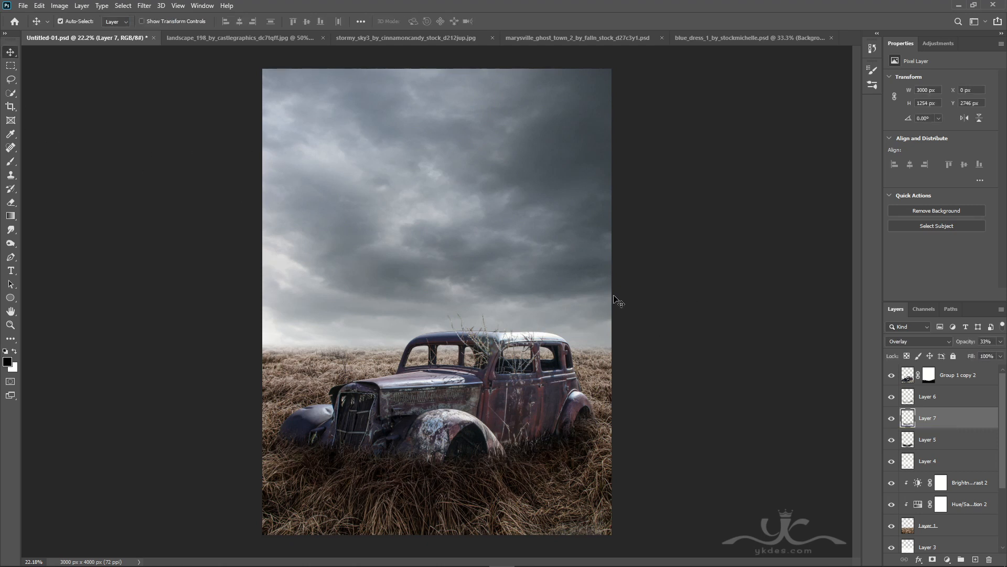
# Step: Apply the layer mask of the Group 1 copy 2 car layer permanently
pyautogui.click(933, 384)
pyautogui.rightClick(930, 376)
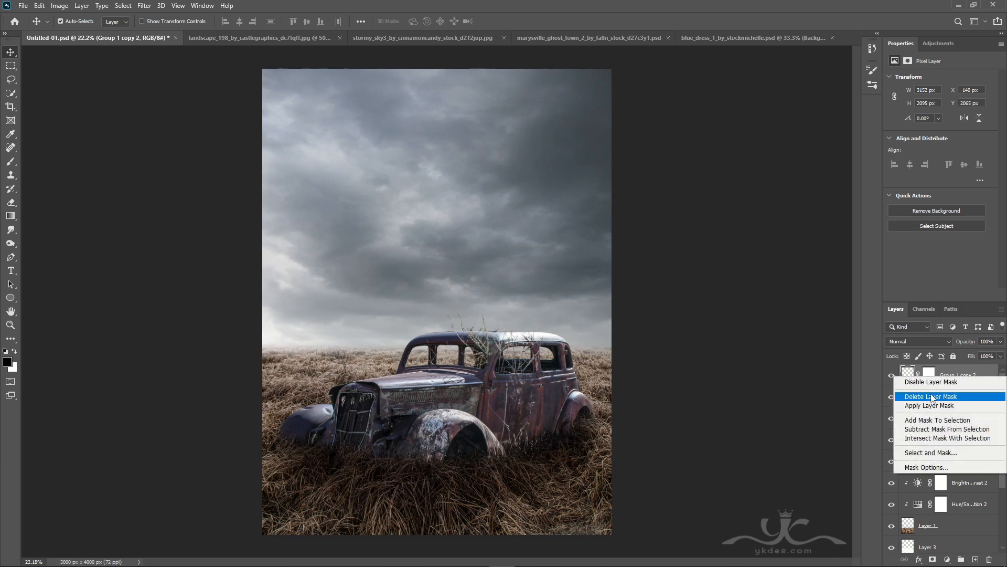
pyautogui.click(930, 405)
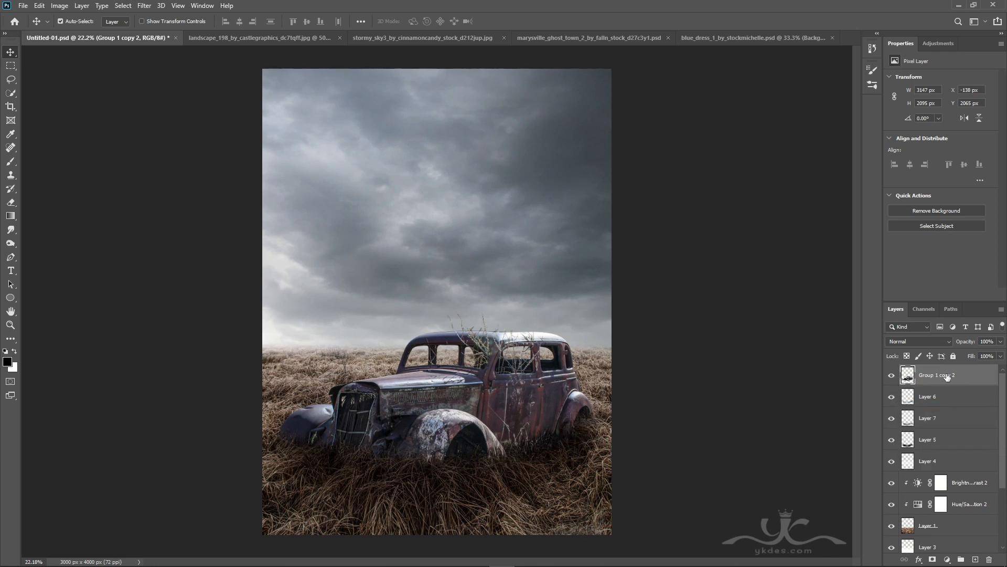
# Step: Apply the Camera Raw Filter to the car with Texture +76, Clarity +39, Blacks +39, Whites -42, Shadows +40 and Highlights -33
pyautogui.click(144, 6)
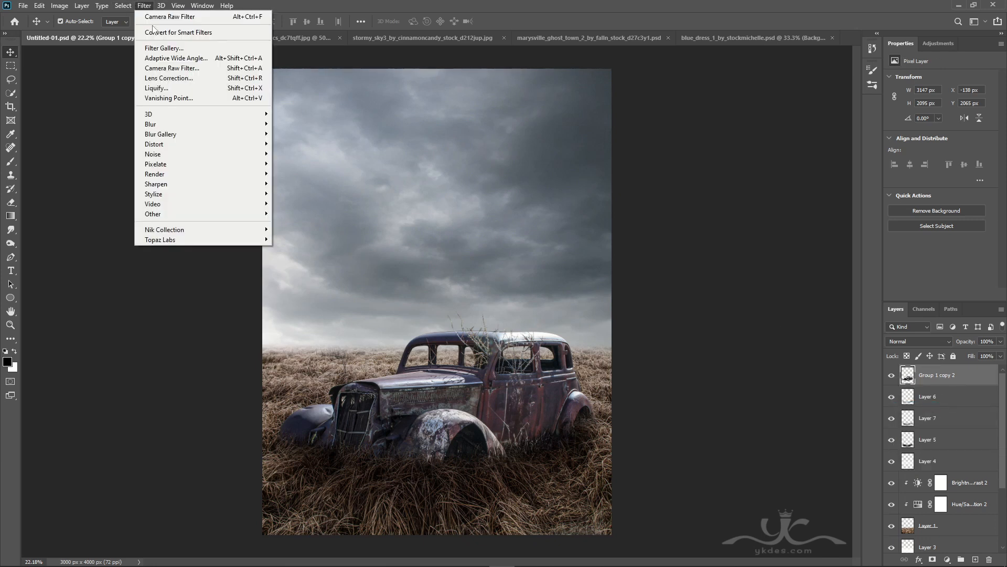
pyautogui.click(170, 69)
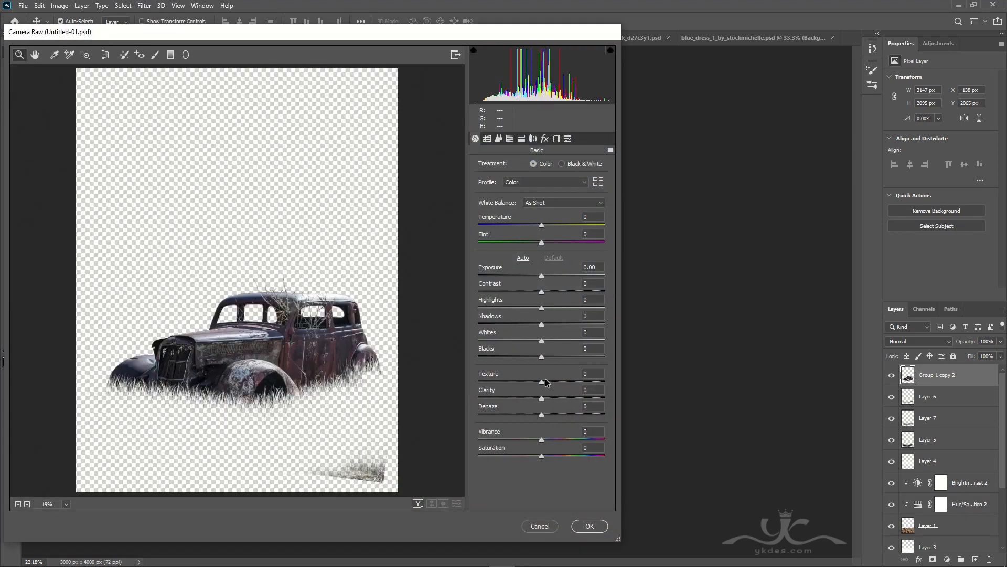
pyautogui.moveTo(542, 381); pyautogui.dragTo(565, 399)
pyautogui.moveTo(541, 356); pyautogui.dragTo(522, 310)
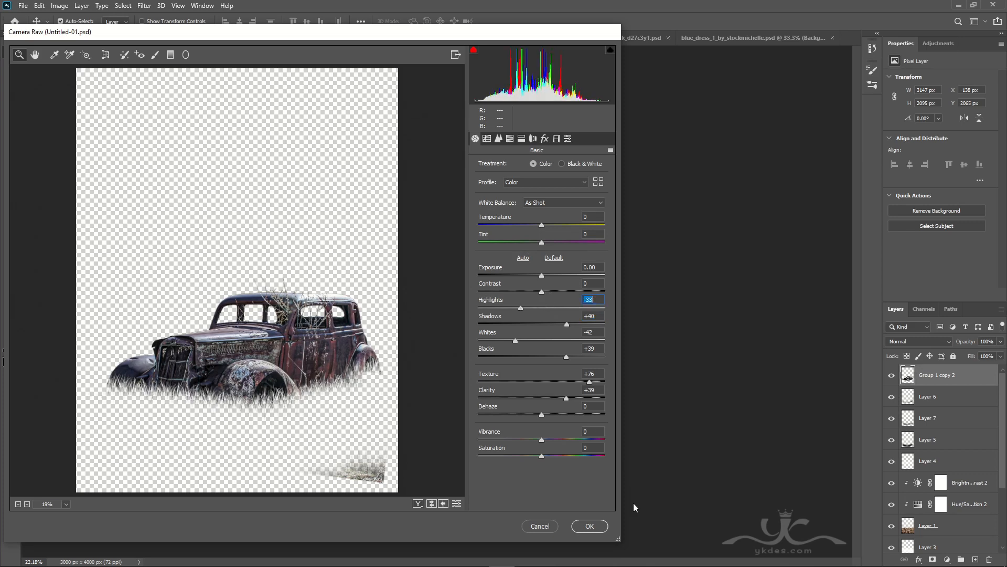
pyautogui.click(590, 526)
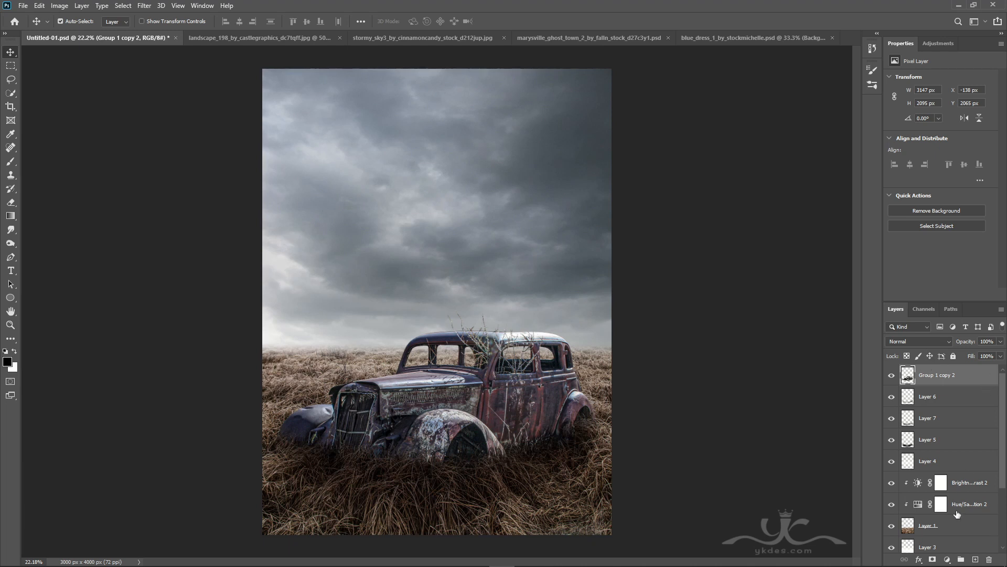
# Step: Add a Hue/Saturation adjustment clipped to the car with saturation -29 and lightness -30
pyautogui.click(947, 562)
pyautogui.click(944, 461)
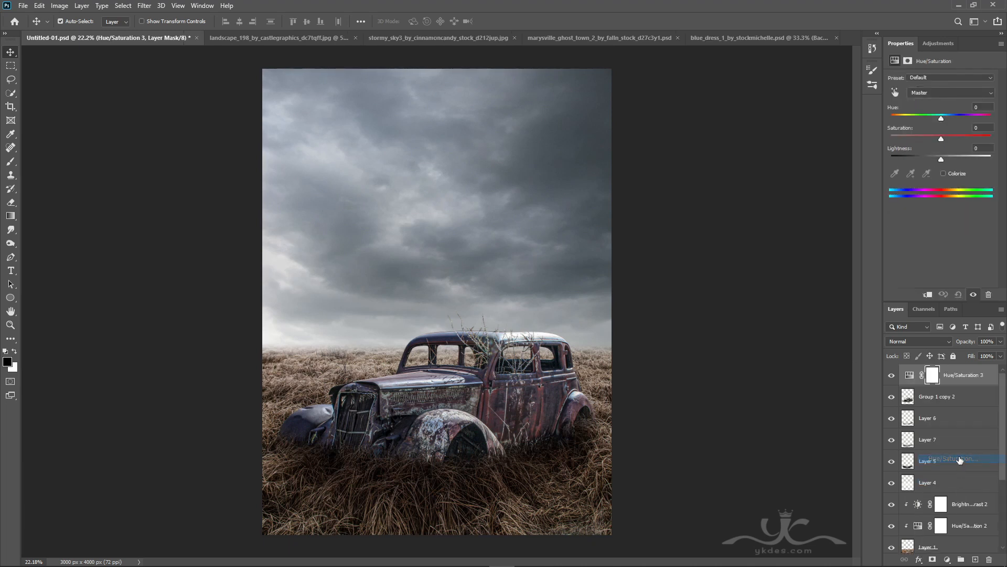
pyautogui.click(928, 295)
pyautogui.click(938, 139)
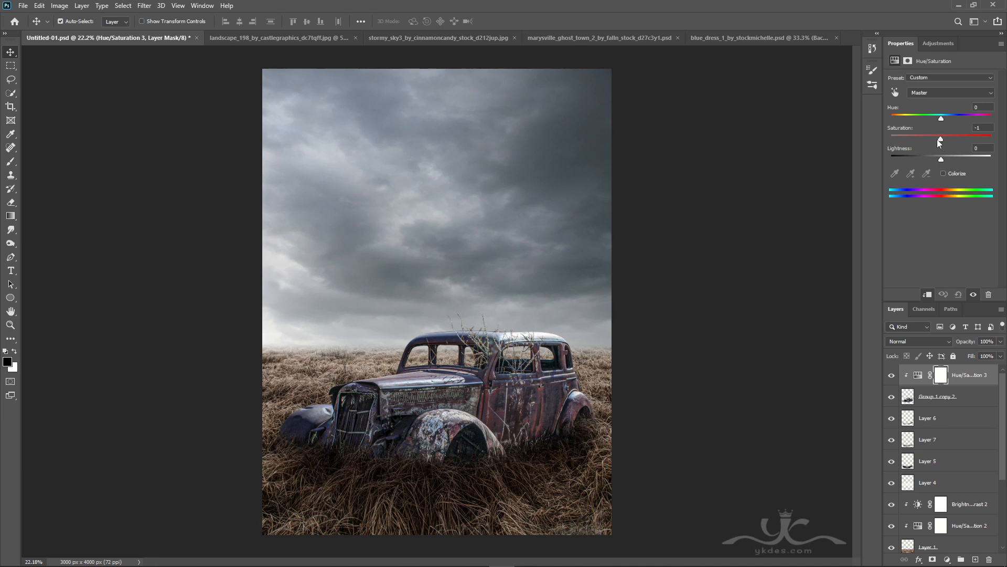
pyautogui.moveTo(942, 159); pyautogui.dragTo(928, 157)
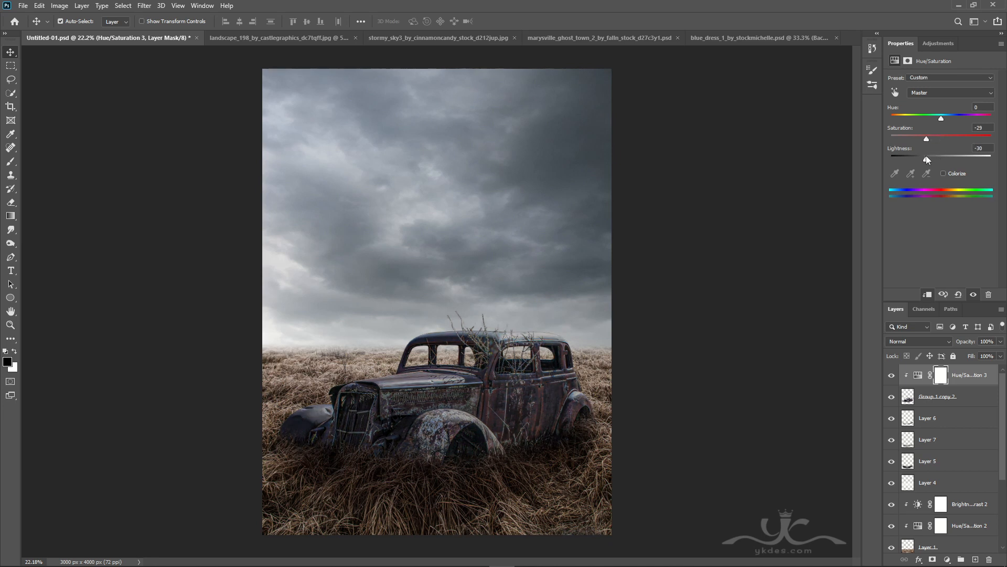
# Step: Add an Exposure adjustment clipped to the car with exposure +0.94 and gamma correction 0.74
pyautogui.click(947, 560)
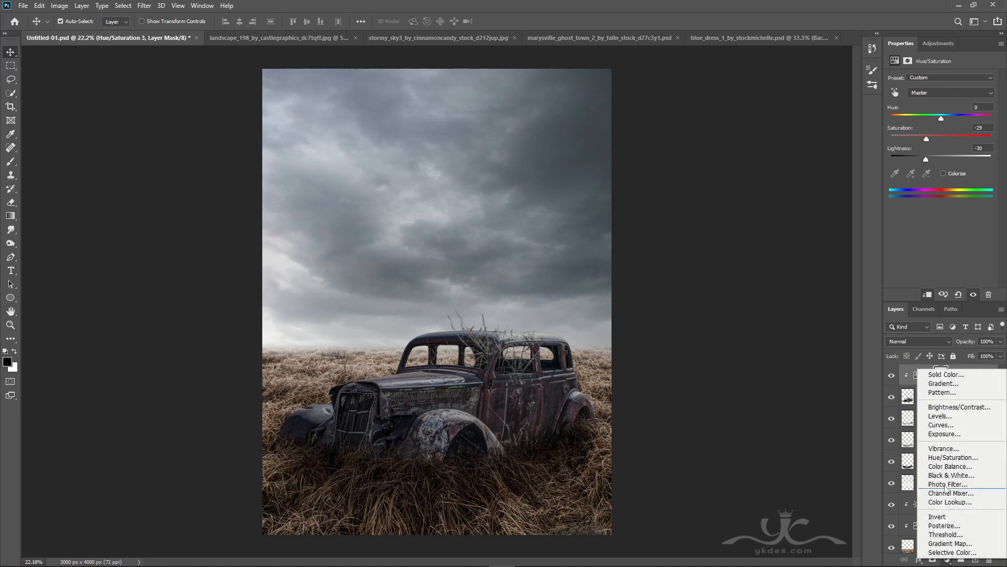
pyautogui.click(944, 430)
pyautogui.click(927, 294)
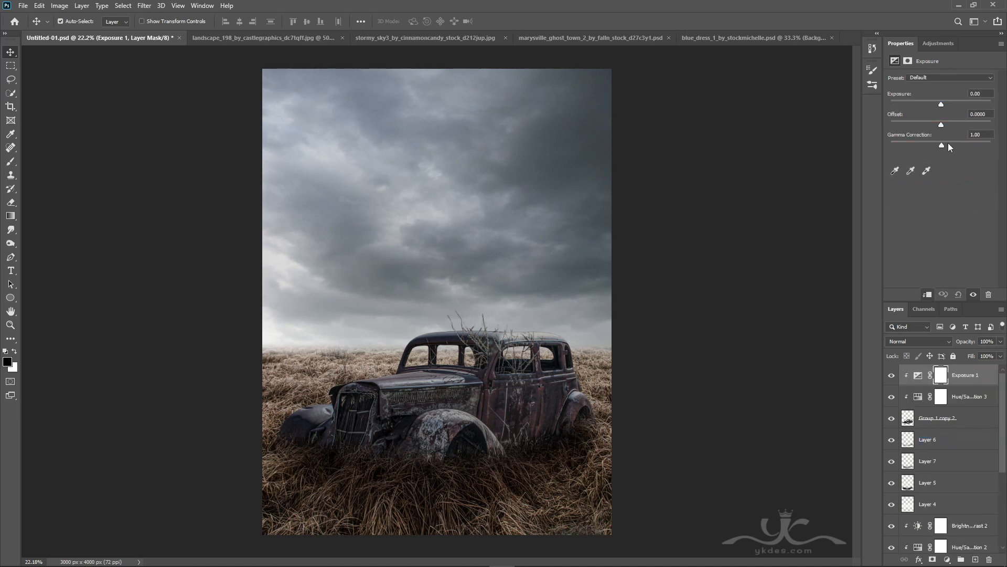
pyautogui.moveTo(941, 104); pyautogui.dragTo(949, 105)
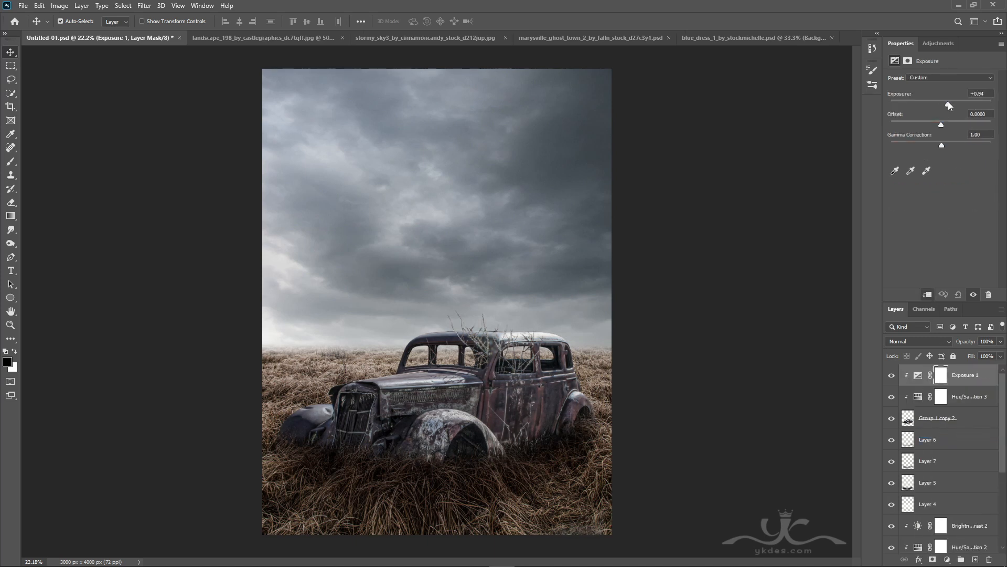
pyautogui.moveTo(941, 145); pyautogui.dragTo(952, 145)
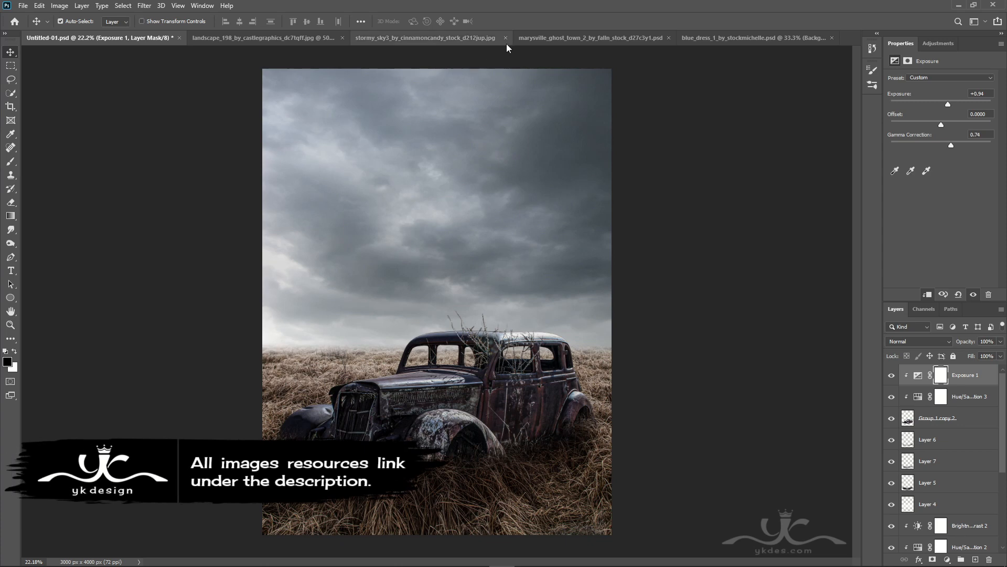
# Step: Bring the girl cutout from the blue_dress_1_by_stockmichelle document into the car composition and flip it horizontally
pyautogui.click(561, 36)
pyautogui.click(742, 37)
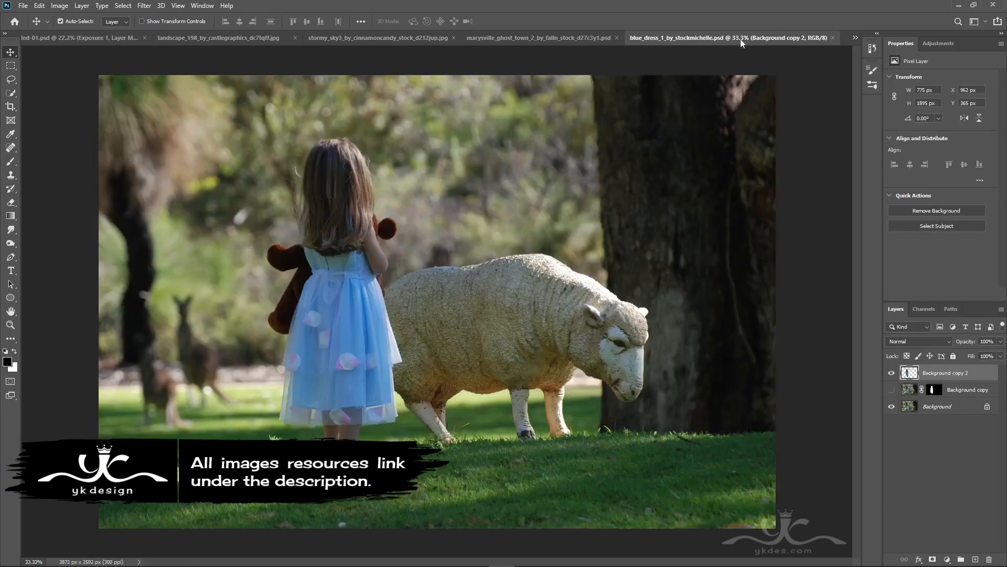
pyautogui.moveTo(344, 362); pyautogui.dragTo(483, 281)
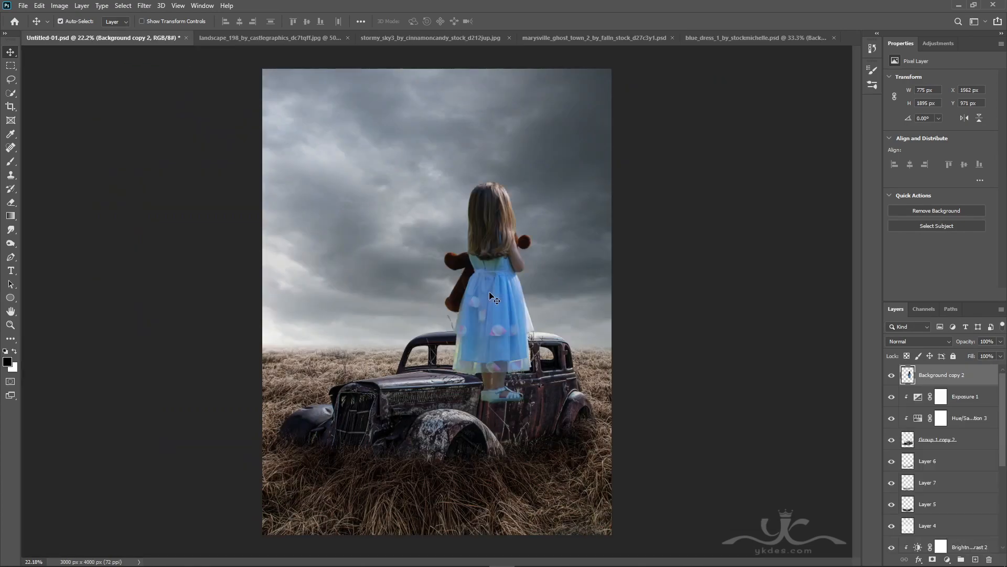
pyautogui.click(37, 7)
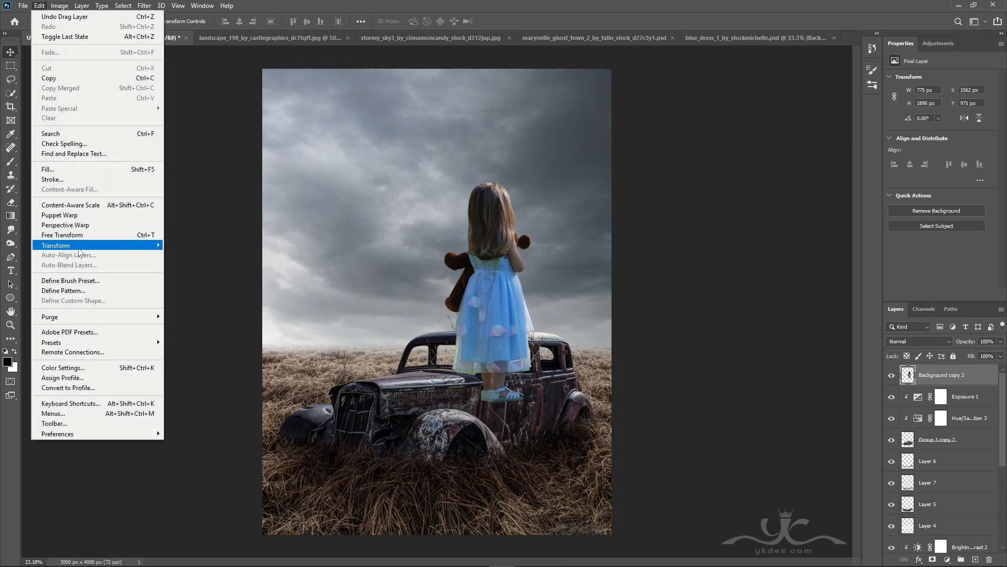
pyautogui.moveTo(80, 248)
pyautogui.click(208, 410)
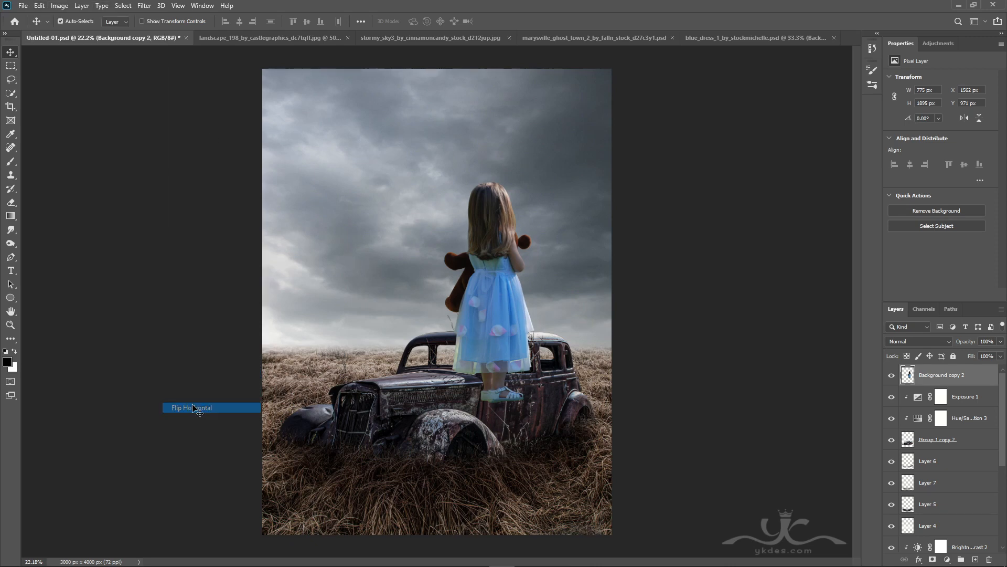
# Step: Scale the girl to about 66% and place her standing on the car's roof
pyautogui.hotkey('ctrl', 't')
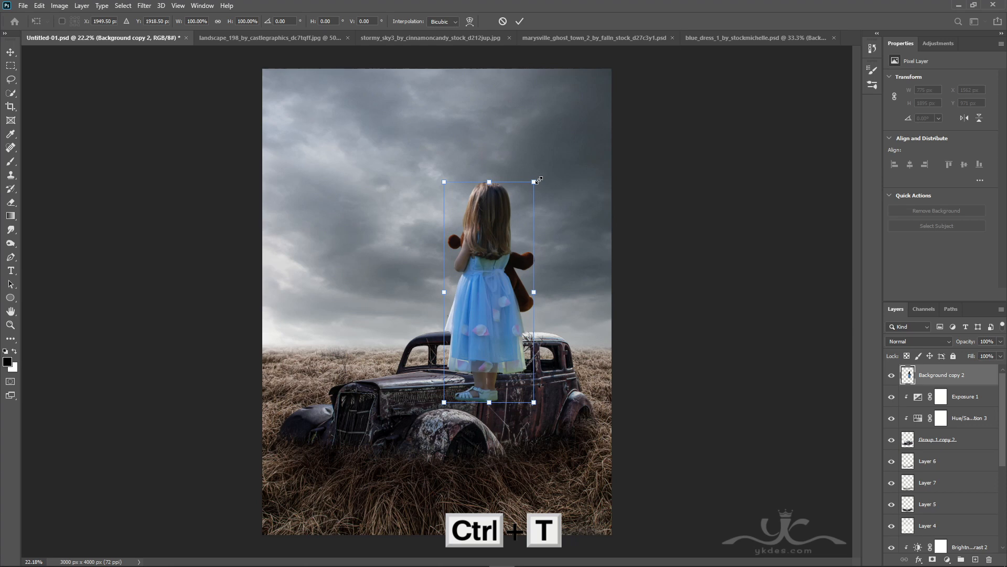
pyautogui.moveTo(538, 180); pyautogui.dragTo(518, 219)
pyautogui.moveTo(487, 330); pyautogui.dragTo(502, 299)
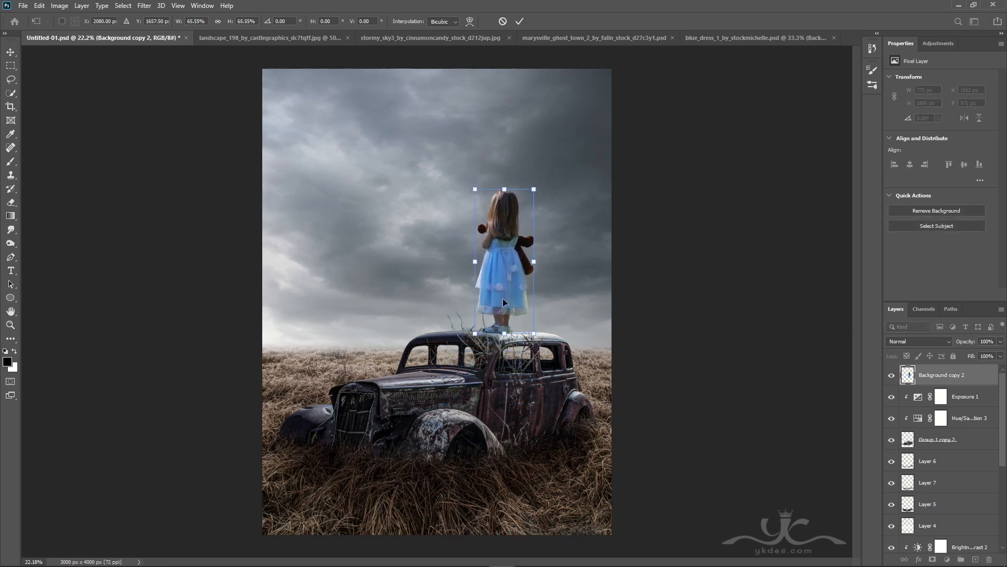
pyautogui.press('Return')
# Step: Move the girl layer directly below Layer 5 and scale her down proportionally to about 464 × 1137 px
pyautogui.moveTo(972, 378); pyautogui.dragTo(976, 519)
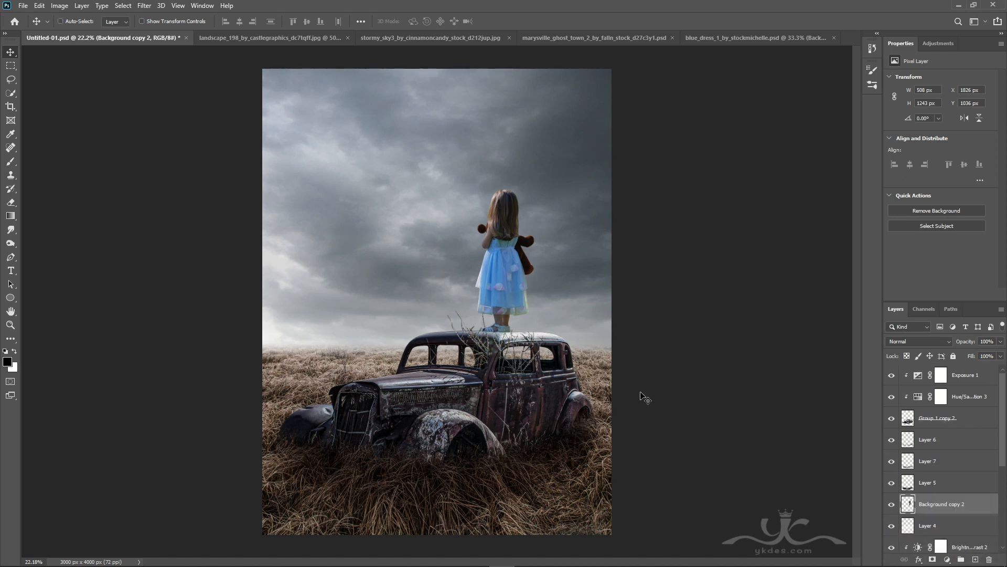
pyautogui.hotkey('ctrl', 't')
pyautogui.moveTo(534, 190); pyautogui.dragTo(532, 192)
pyautogui.press('Return')
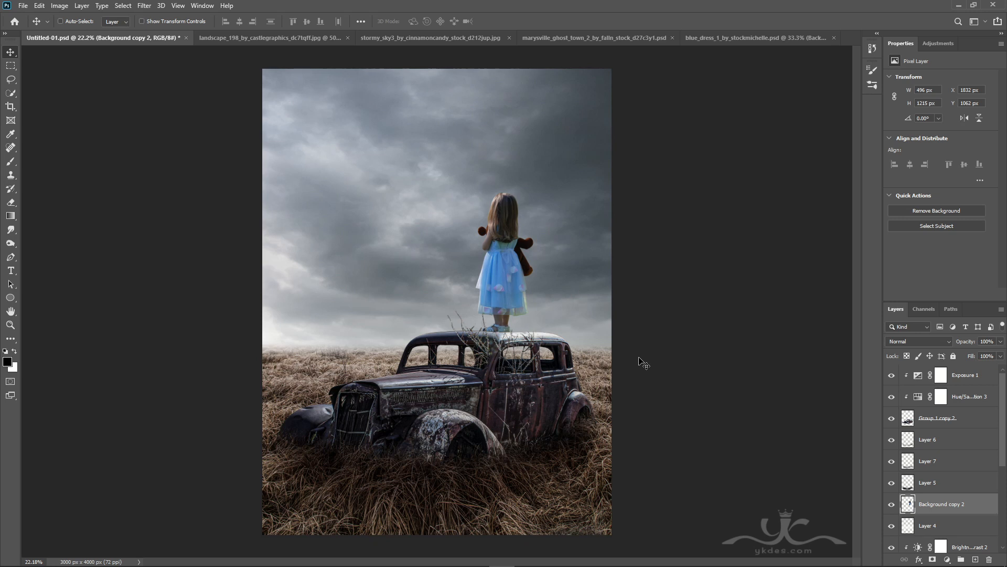
pyautogui.hotkey('ctrl', 't')
pyautogui.moveTo(534, 190); pyautogui.dragTo(530, 196)
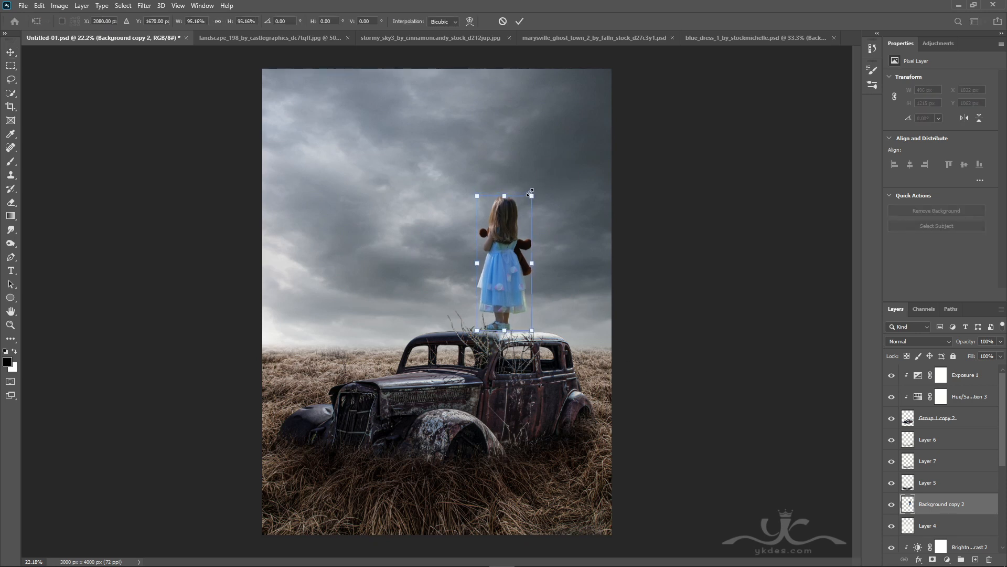
pyautogui.press('Return')
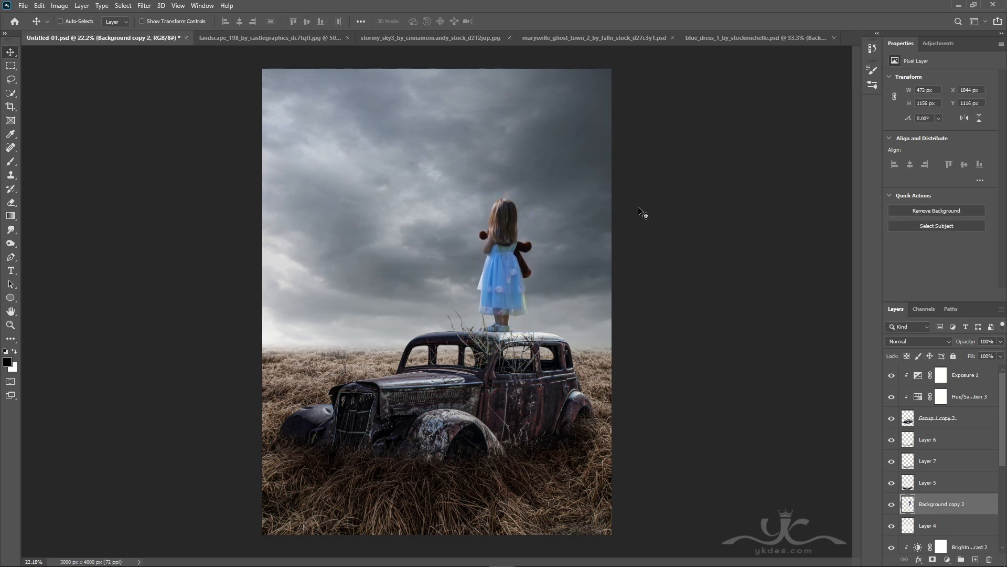
pyautogui.hotkey('ctrl', 't')
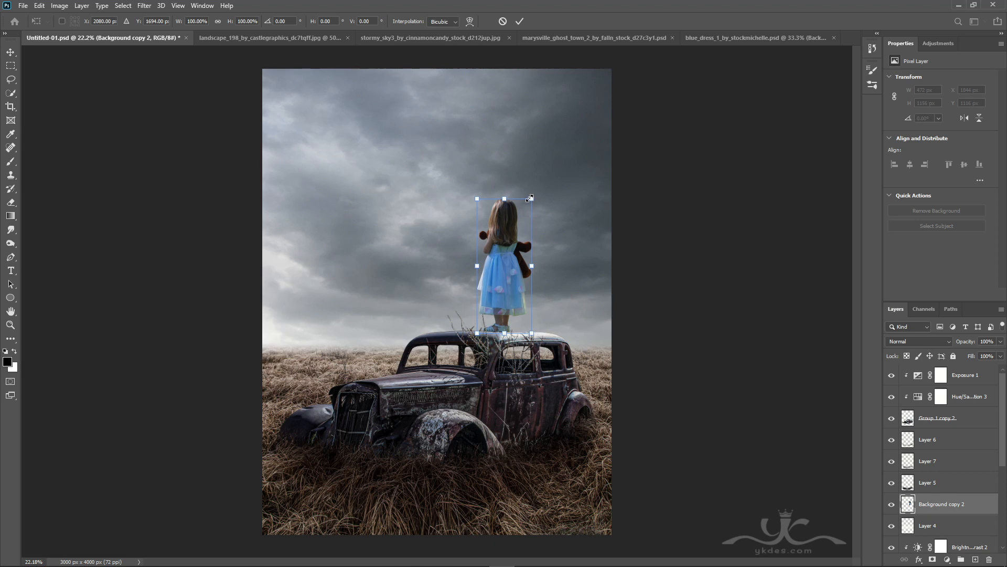
pyautogui.moveTo(530, 197); pyautogui.dragTo(528, 201)
pyautogui.press('Return')
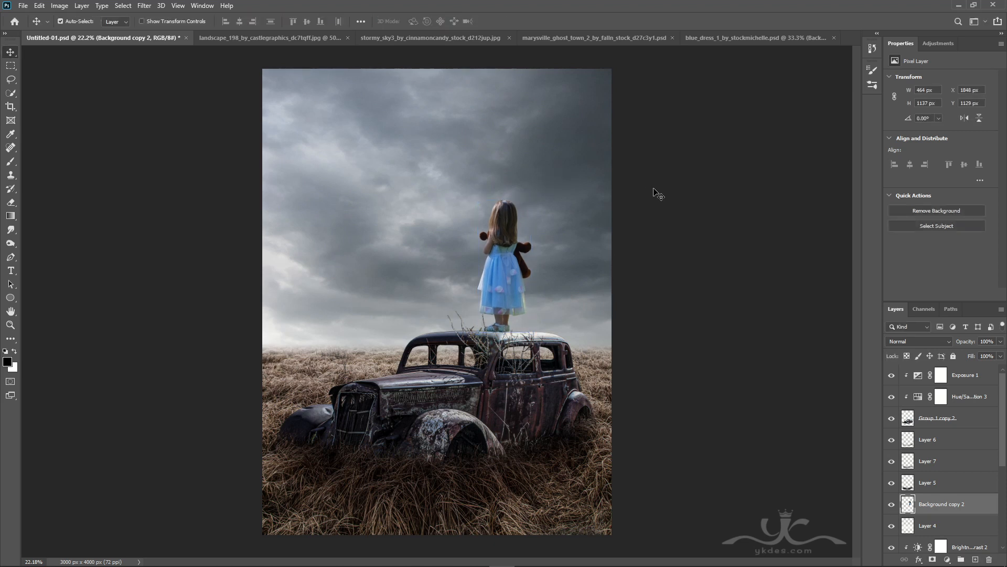
# Step: Nudge the girl on the roof to X 1847 px, Y 1141 px and compare the image with and without her
pyautogui.press('Down')
pyautogui.press('Down')
pyautogui.press('Down')
pyautogui.press('Down')
pyautogui.press('Right')
pyautogui.press('Right')
pyautogui.press('Right')
pyautogui.press('Right')
pyautogui.press('Left')
pyautogui.press('Left')
pyautogui.press('Left')
pyautogui.press('Left')
pyautogui.press('Left')
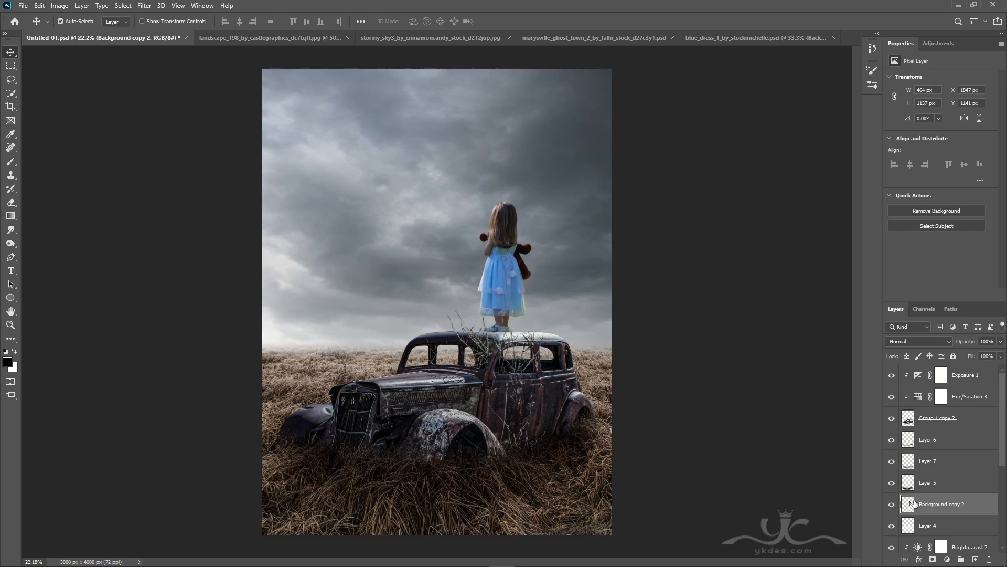
pyautogui.click(891, 504)
pyautogui.click(892, 504)
# Step: Apply the Camera Raw Filter to the girl with Texture +38, Clarity +13, Blacks +13, Whites -21, Shadows +13 and Highlights -16
pyautogui.click(144, 7)
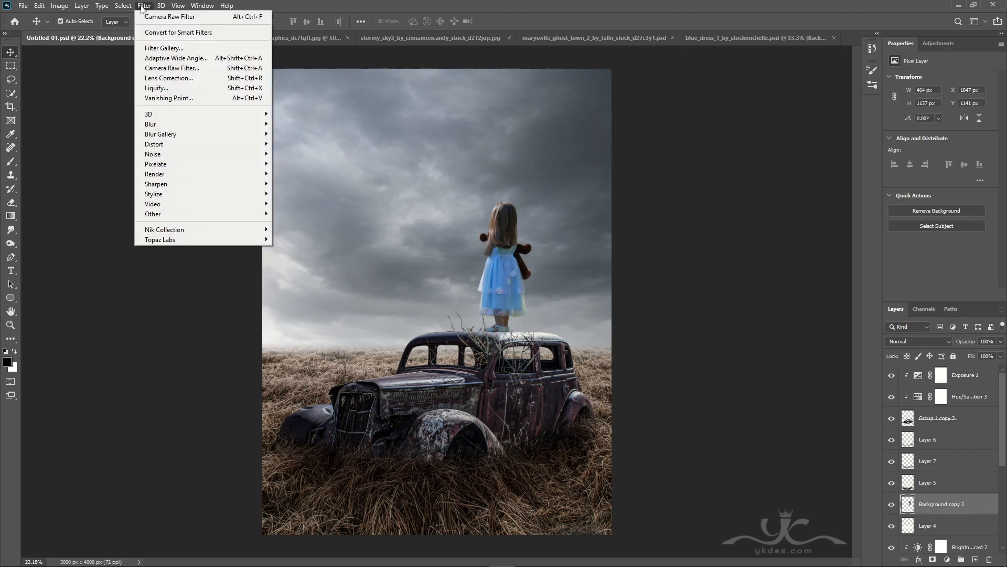
pyautogui.click(157, 68)
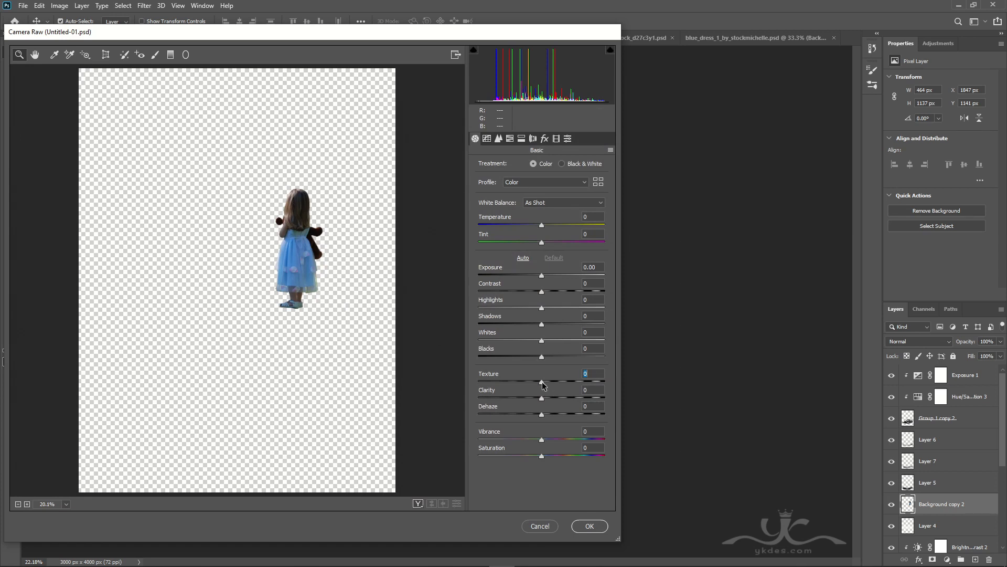
pyautogui.moveTo(543, 382)
pyautogui.mouseDown()
pyautogui.moveTo(567, 381)
pyautogui.moveTo(550, 398)
pyautogui.mouseUp()
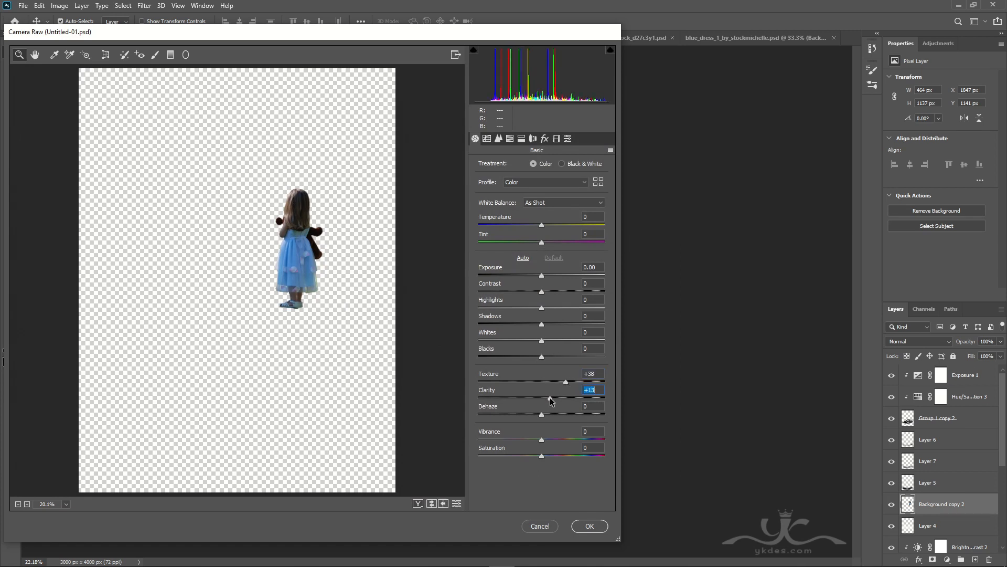
pyautogui.moveTo(542, 357); pyautogui.dragTo(531, 309)
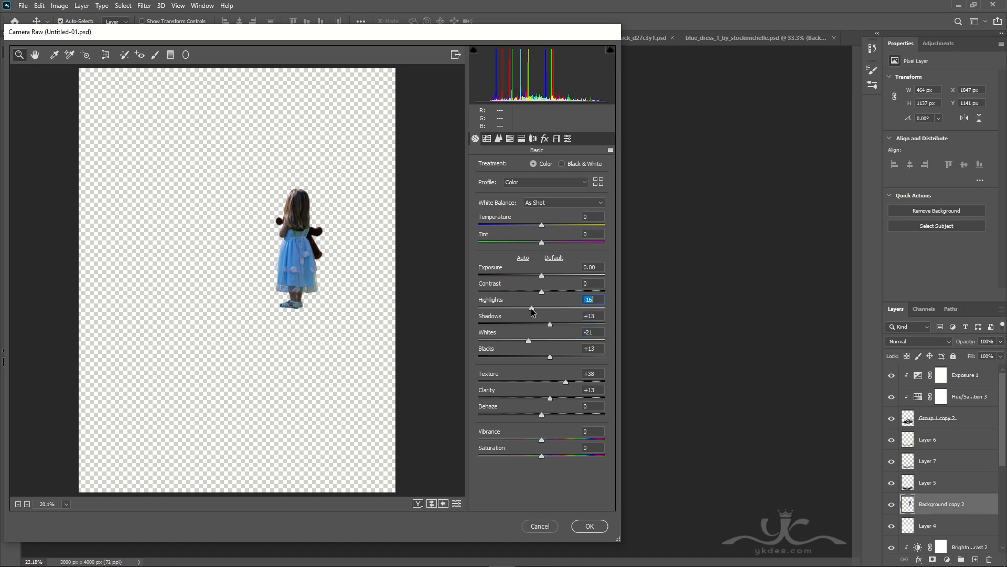
pyautogui.click(592, 525)
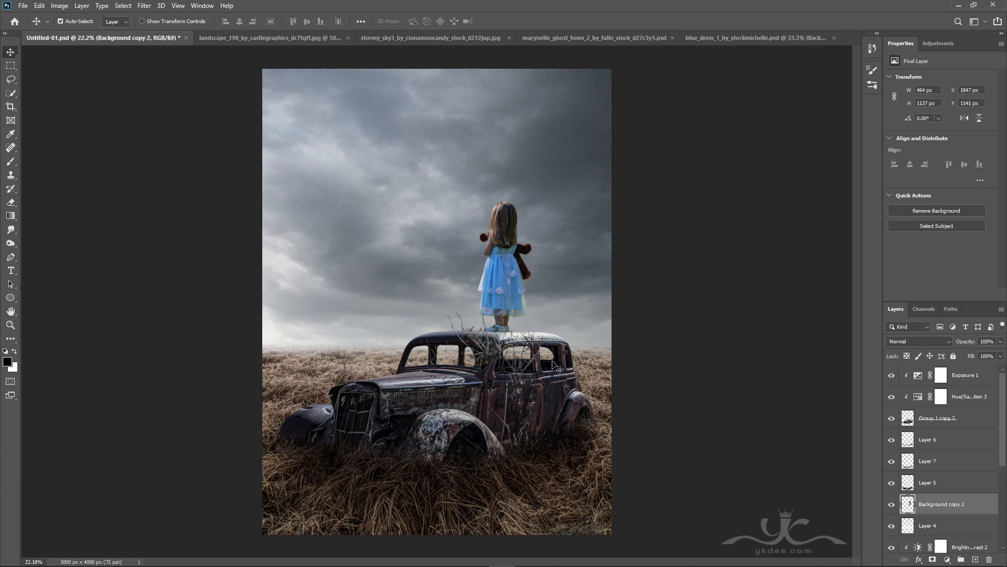
# Step: Add a Hue/Saturation adjustment clipped to the girl with saturation -33 and lightness -16, and target its mask
pyautogui.click(954, 561)
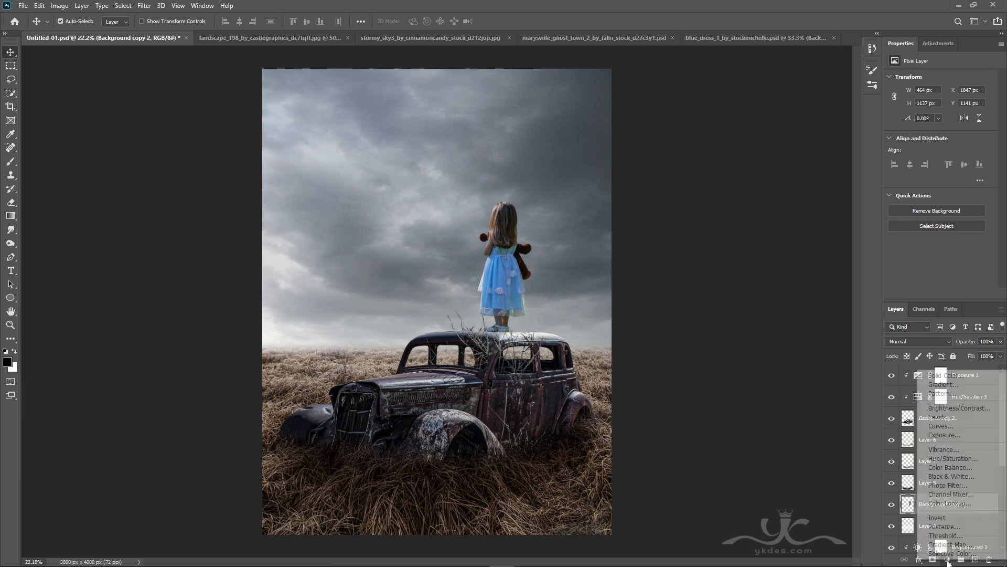
pyautogui.click(951, 459)
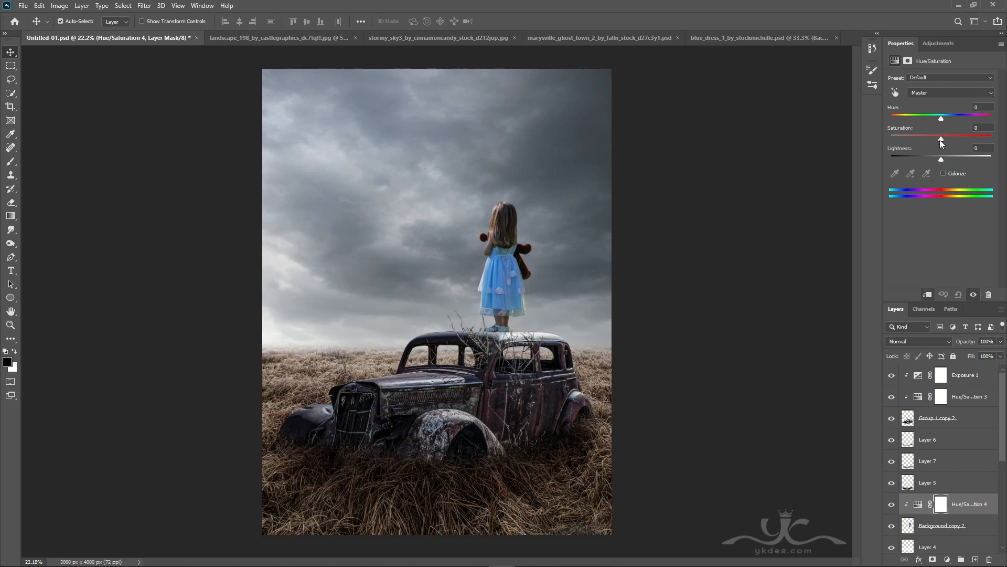
pyautogui.moveTo(920, 138); pyautogui.dragTo(931, 160)
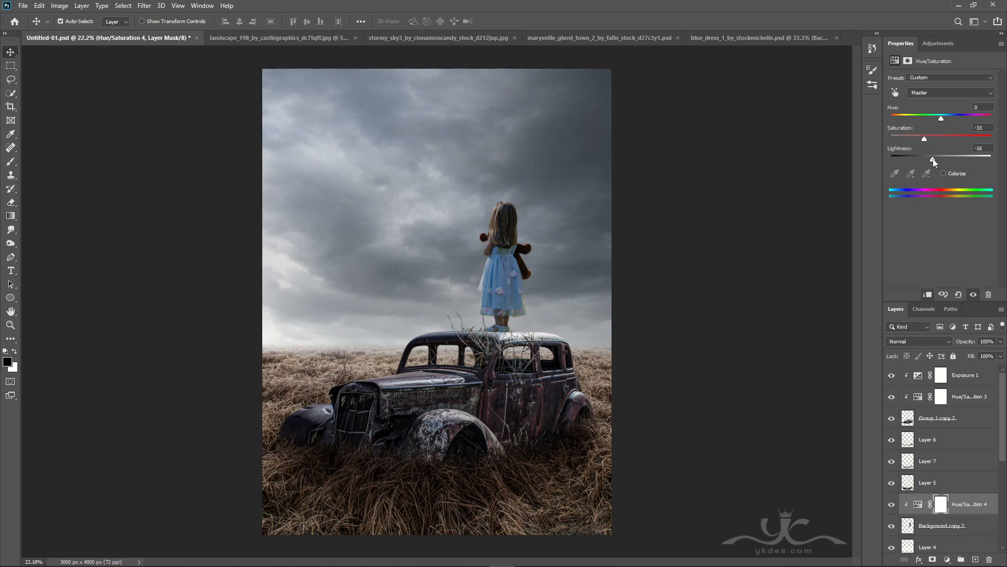
pyautogui.click(942, 506)
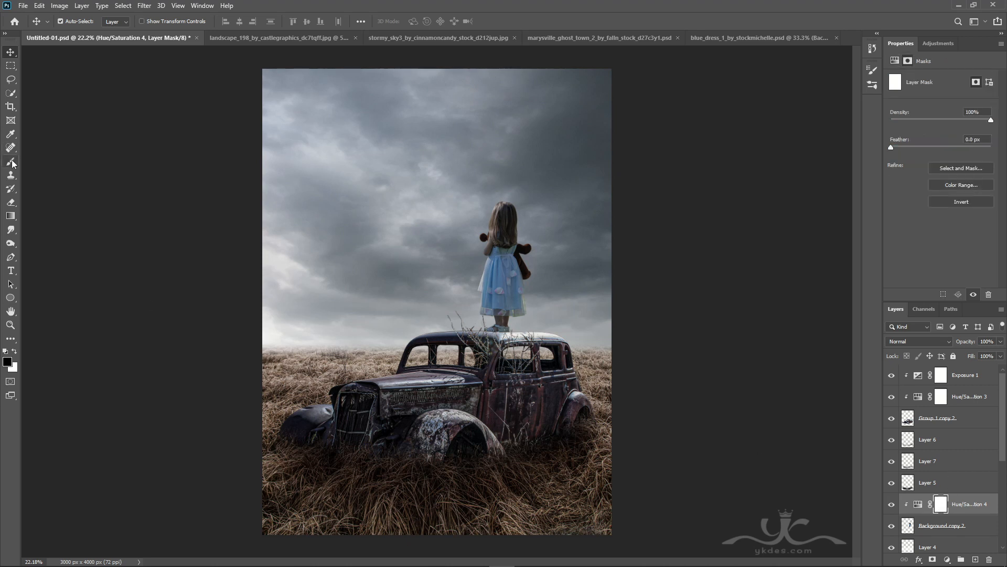
# Step: Mask the Hue/Saturation adjustment with a soft black brush along the girl's head, hair and sunlit arm, and compare the image without it
pyautogui.click(11, 161)
pyautogui.press('[')
pyautogui.press('[')
pyautogui.press('[')
pyautogui.press('[')
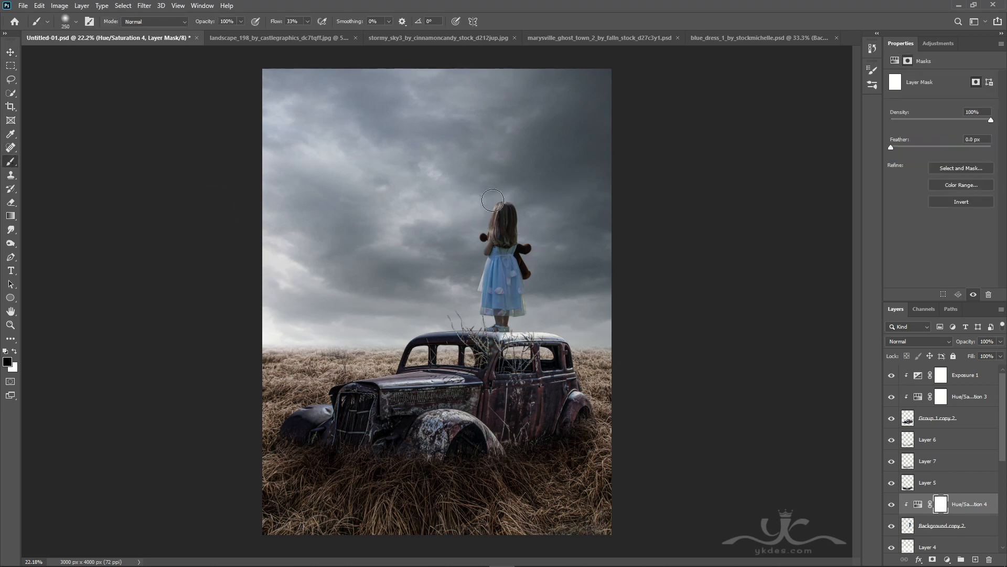
pyautogui.moveTo(494, 202); pyautogui.dragTo(485, 227)
pyautogui.press('[')
pyautogui.press('[')
pyautogui.moveTo(482, 248); pyautogui.dragTo(477, 255)
pyautogui.moveTo(488, 217)
pyautogui.mouseDown()
pyautogui.moveTo(500, 199)
pyautogui.moveTo(497, 210)
pyautogui.moveTo(517, 201)
pyautogui.mouseUp()
pyautogui.click(892, 505)
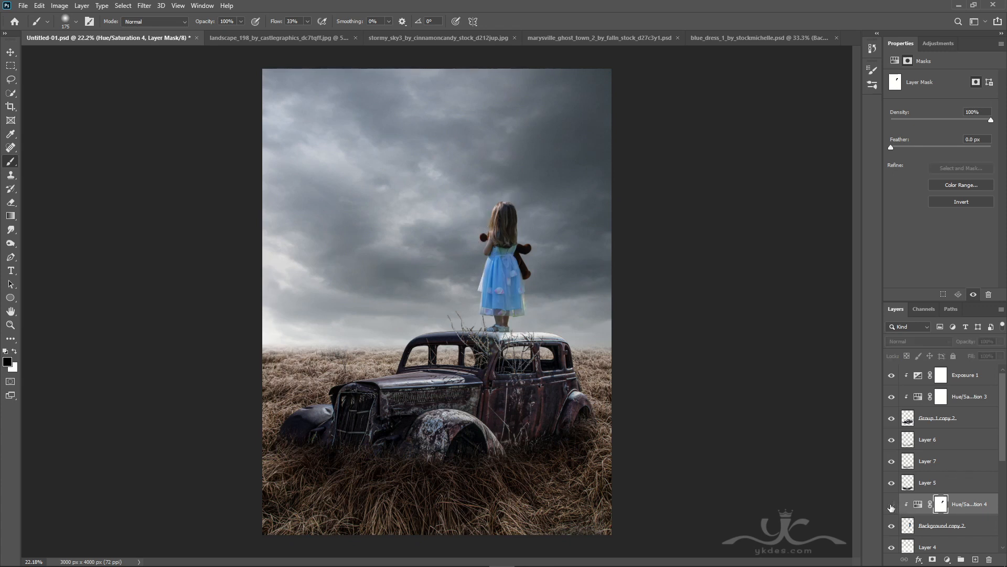
pyautogui.click(892, 505)
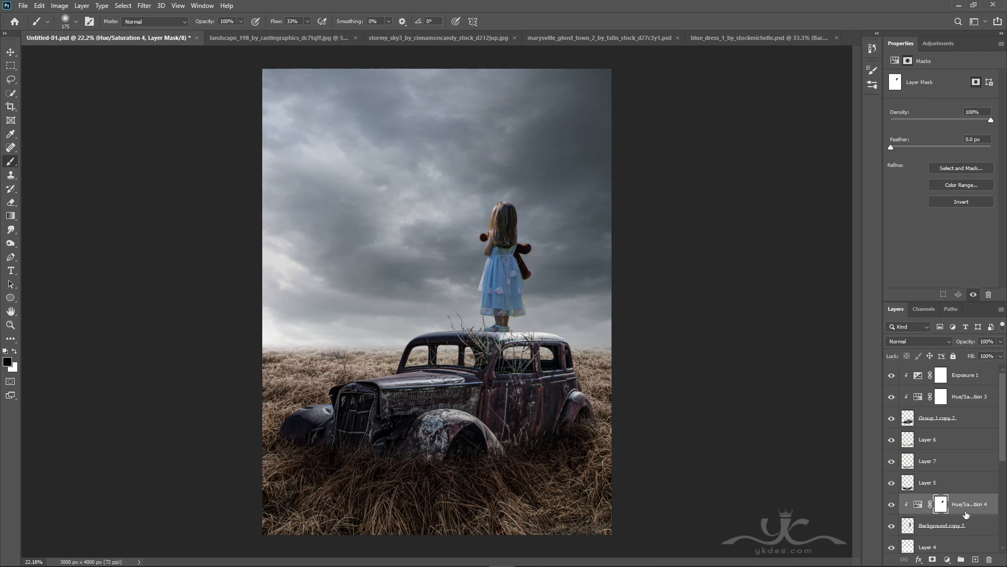
# Step: Add a Brightness/Contrast adjustment clipped to the girl with brightness 7 and contrast 33, and compare the image without it
pyautogui.click(948, 560)
pyautogui.click(959, 408)
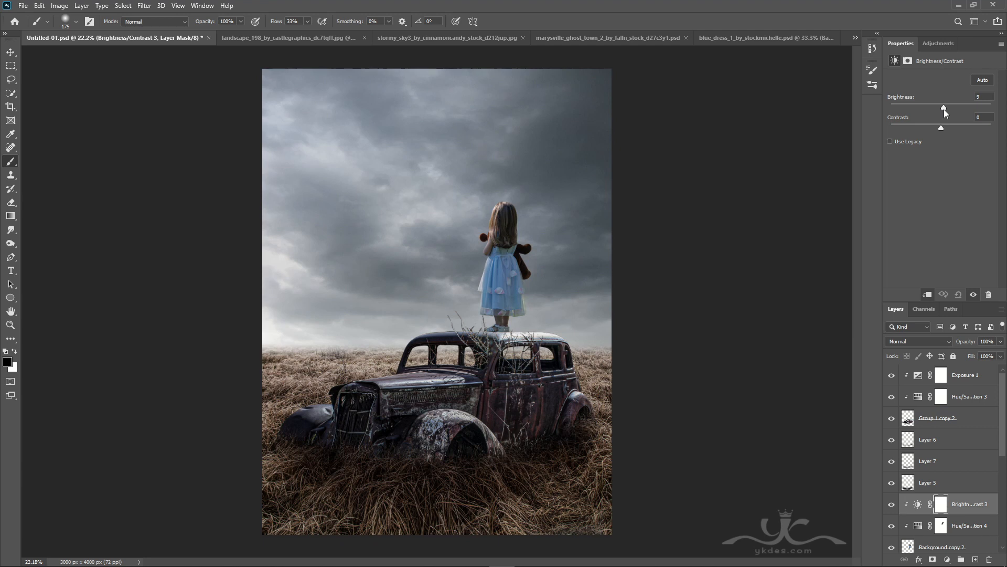
pyautogui.moveTo(953, 128); pyautogui.dragTo(958, 128)
pyautogui.press('v')
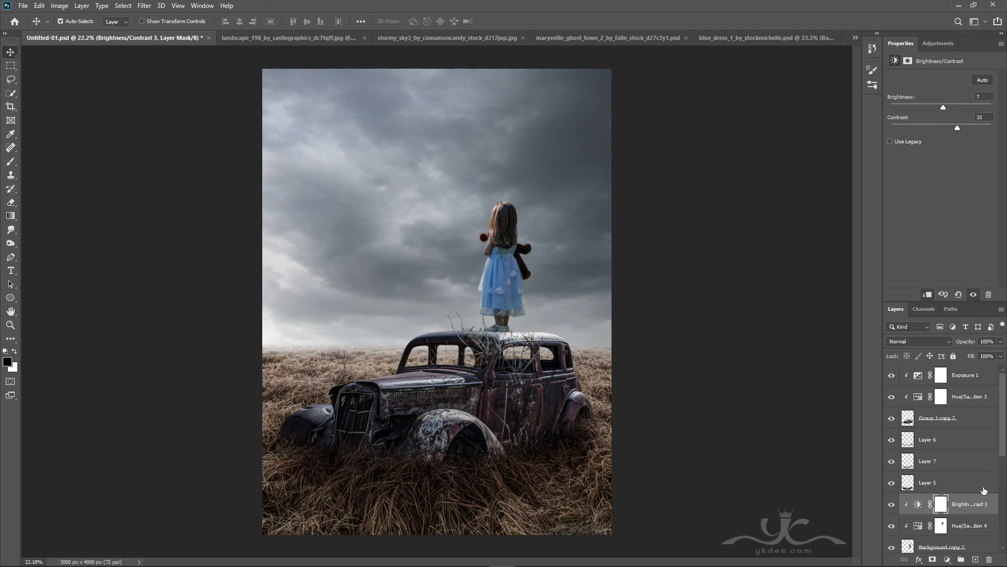
pyautogui.click(892, 505)
pyautogui.click(892, 504)
# Step: Add a new layer above Exposure 1 and choose the 772 px flock brush from the bird_brushes set
pyautogui.click(977, 378)
pyautogui.click(976, 560)
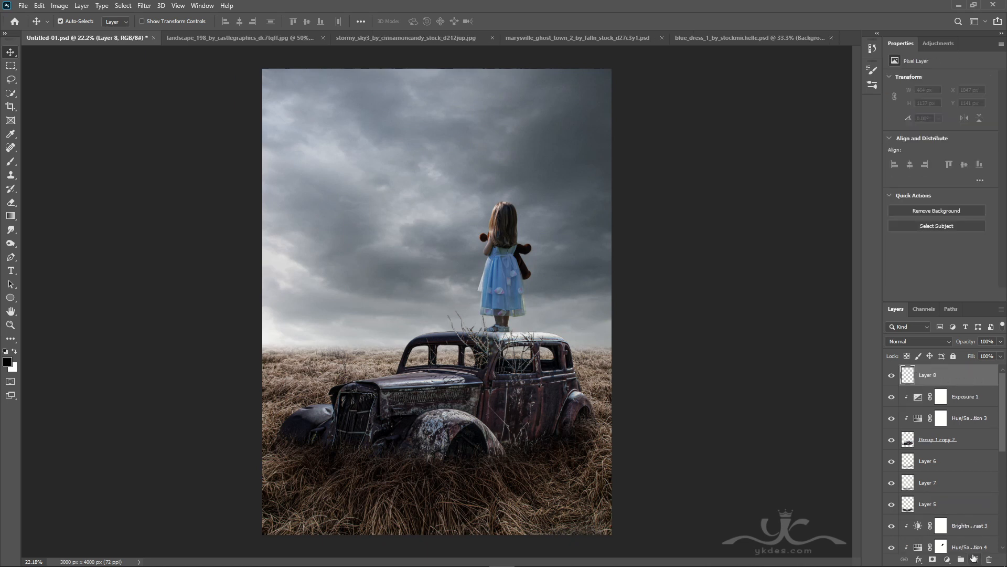
pyautogui.click(12, 160)
pyautogui.click(75, 24)
pyautogui.moveTo(400, 145); pyautogui.dragTo(400, 263)
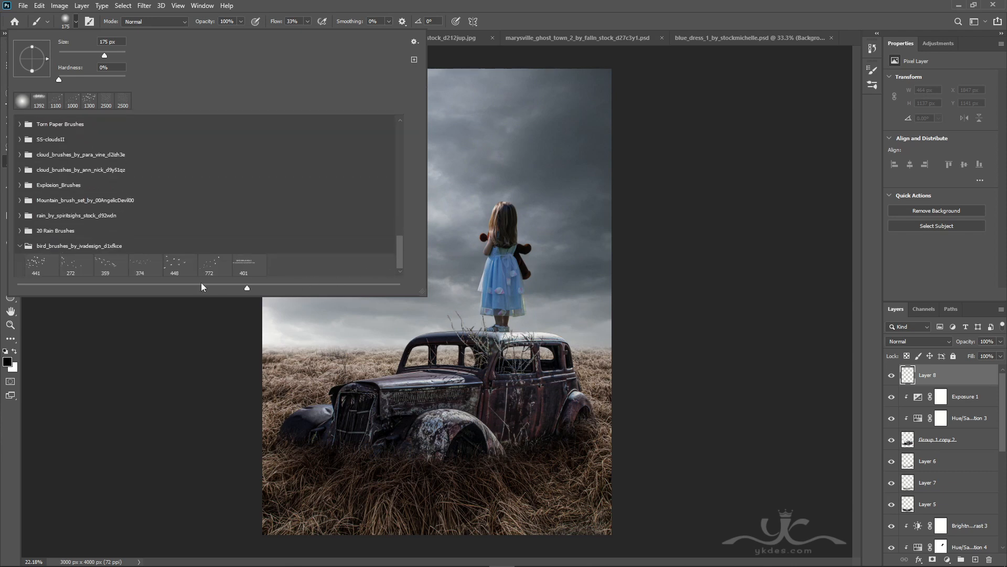
pyautogui.click(214, 264)
pyautogui.press('Return')
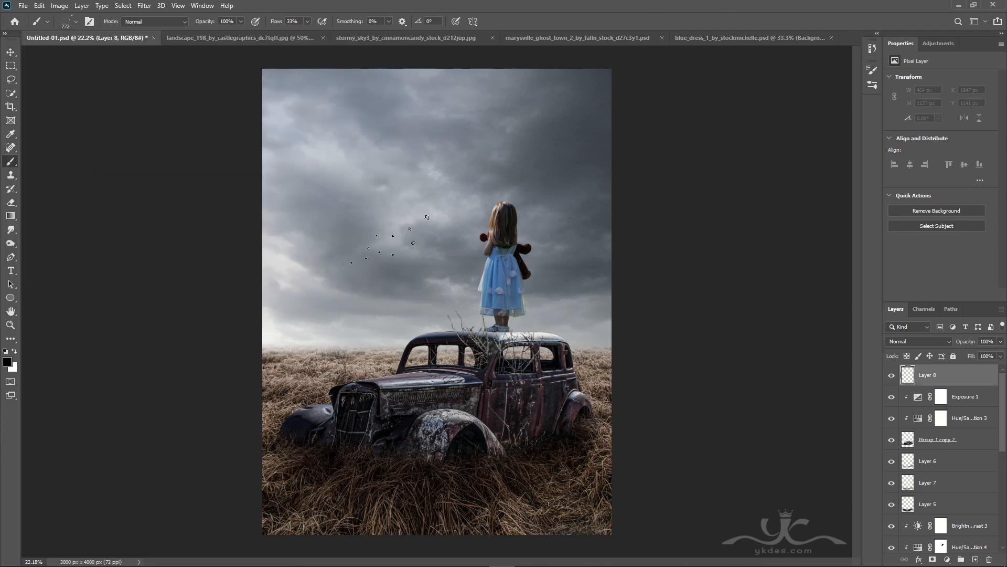
# Step: Stamp one flock of black birds in the sky beside the girl with a 1000 px brush at 100% flow
pyautogui.press('[')
pyautogui.press('[')
pyautogui.moveTo(314, 34); pyautogui.dragTo(373, 31)
pyautogui.click(390, 250)
# Step: Enlarge the birds to about 1101 × 707 px and move them higher in the sky to X 540 px, Y 788 px
pyautogui.hotkey('ctrl', 't')
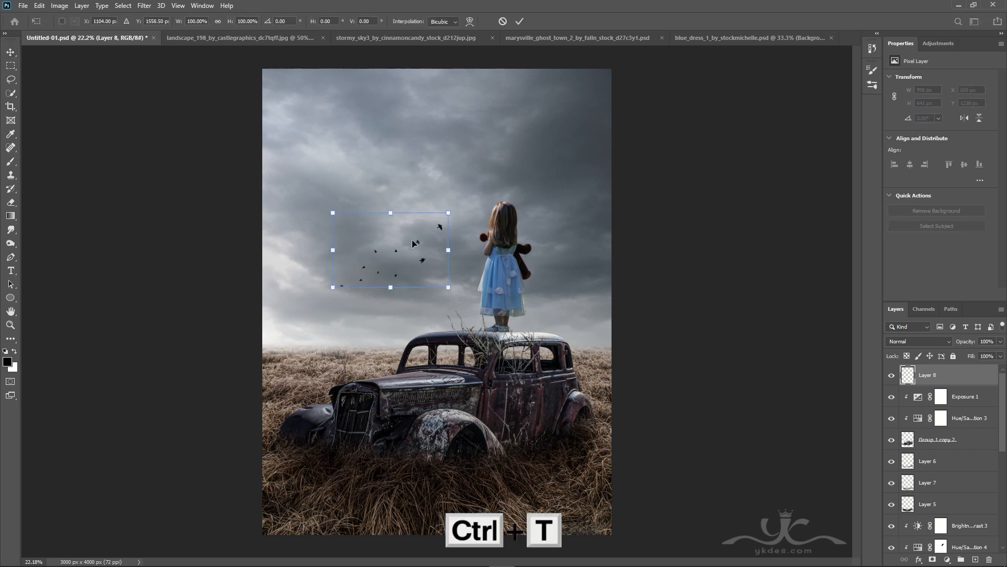
pyautogui.moveTo(454, 211); pyautogui.dragTo(454, 209)
pyautogui.moveTo(397, 255); pyautogui.dragTo(397, 205)
pyautogui.press('Return')
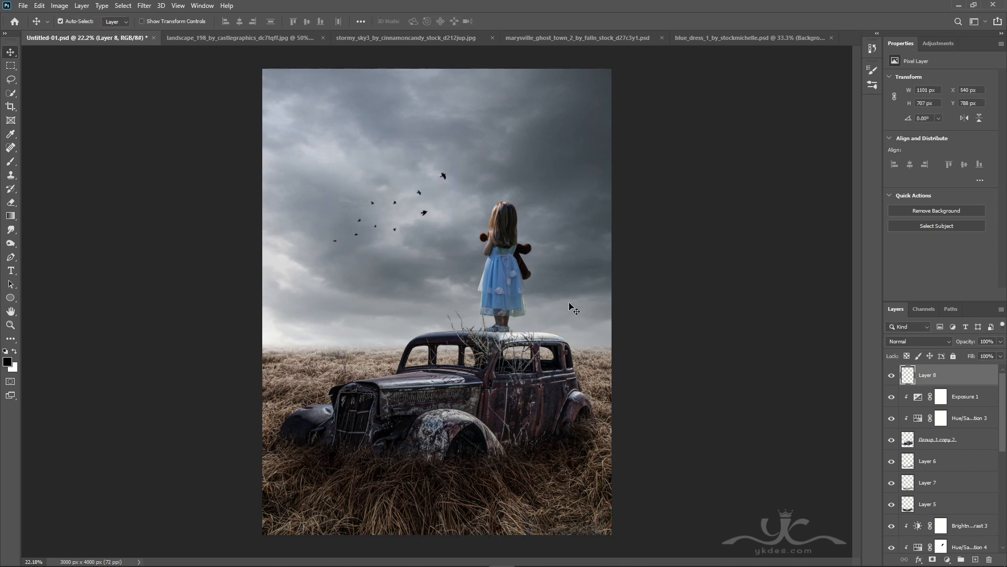
# Step: Apply a Gaussian Blur with a 4.7 px radius to the birds and lower their layer's opacity to 75%
pyautogui.click(144, 6)
pyautogui.moveTo(210, 125)
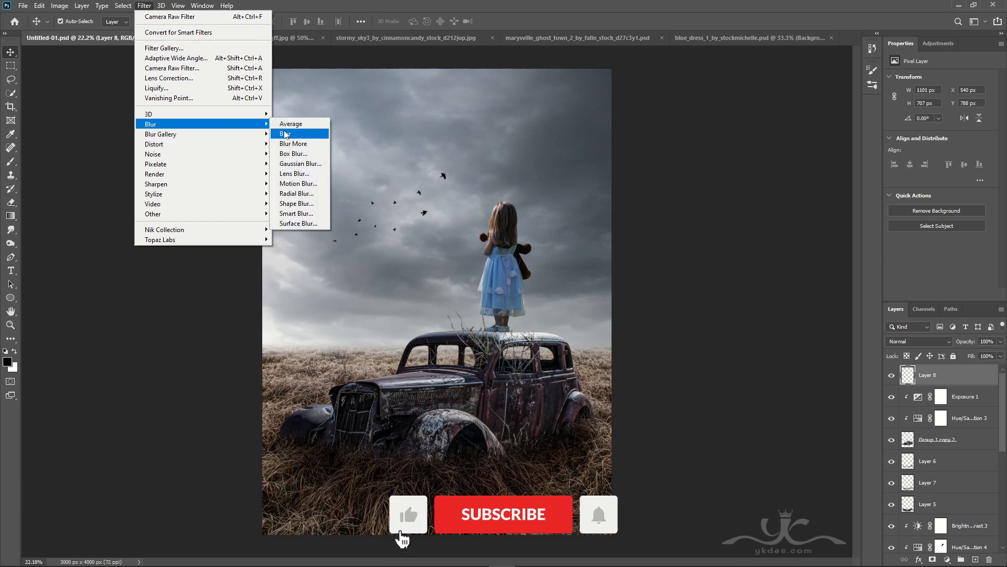
pyautogui.click(297, 164)
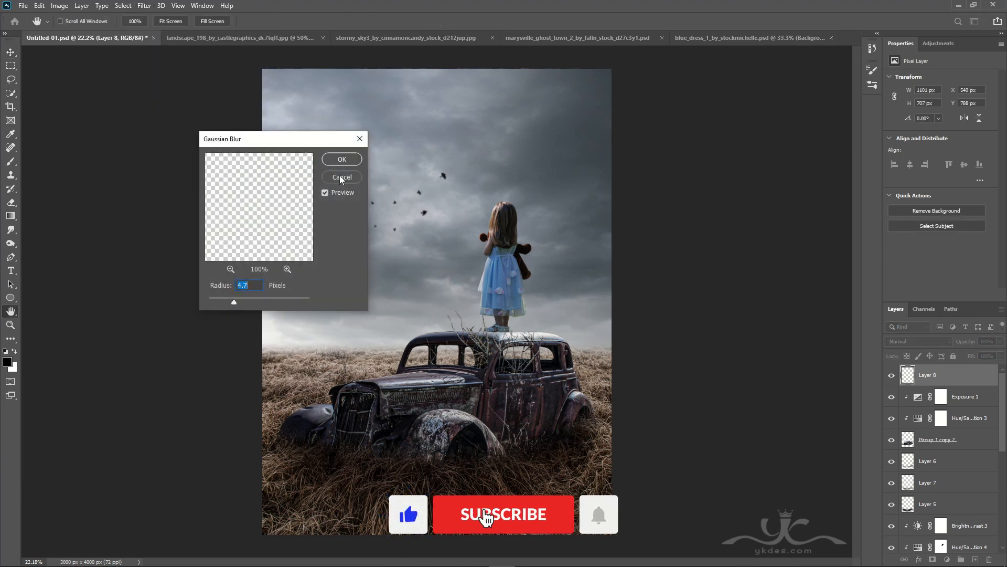
pyautogui.click(342, 159)
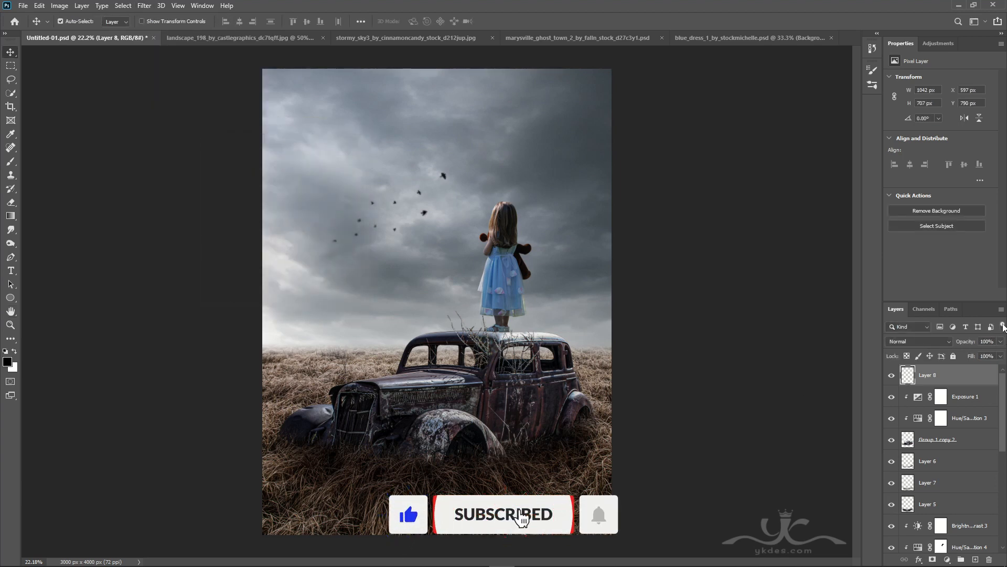
pyautogui.click(1001, 341)
pyautogui.moveTo(1000, 354); pyautogui.dragTo(989, 355)
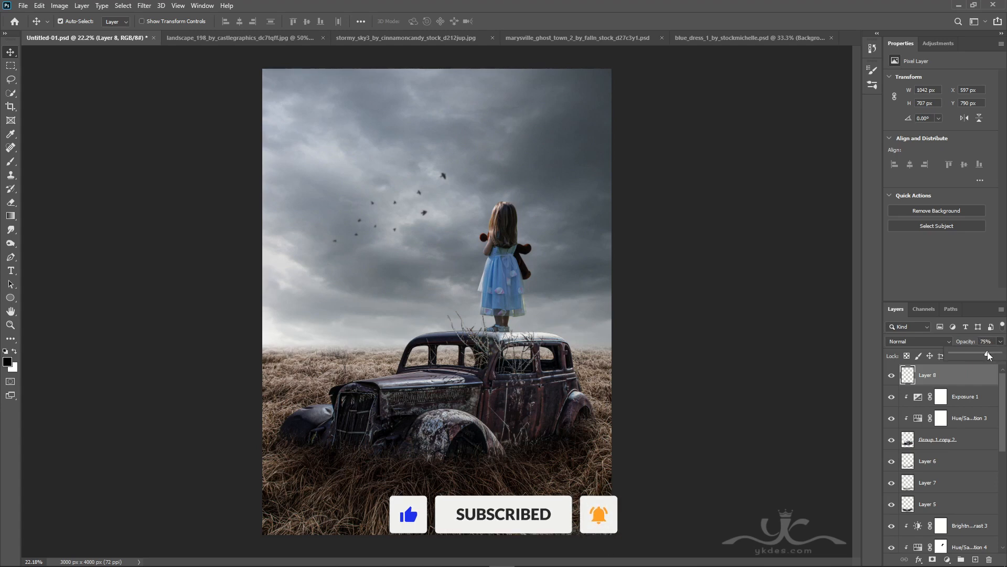
pyautogui.click(962, 382)
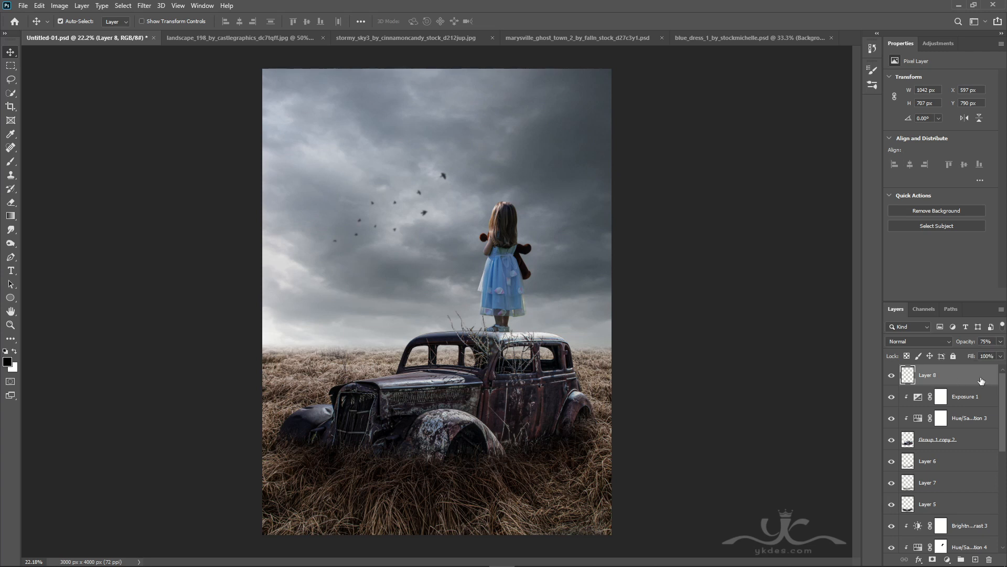
# Step: Add a Curves adjustment on top with black output 19 and a midpoint from input 124 to output 117, at 59% opacity
pyautogui.click(947, 559)
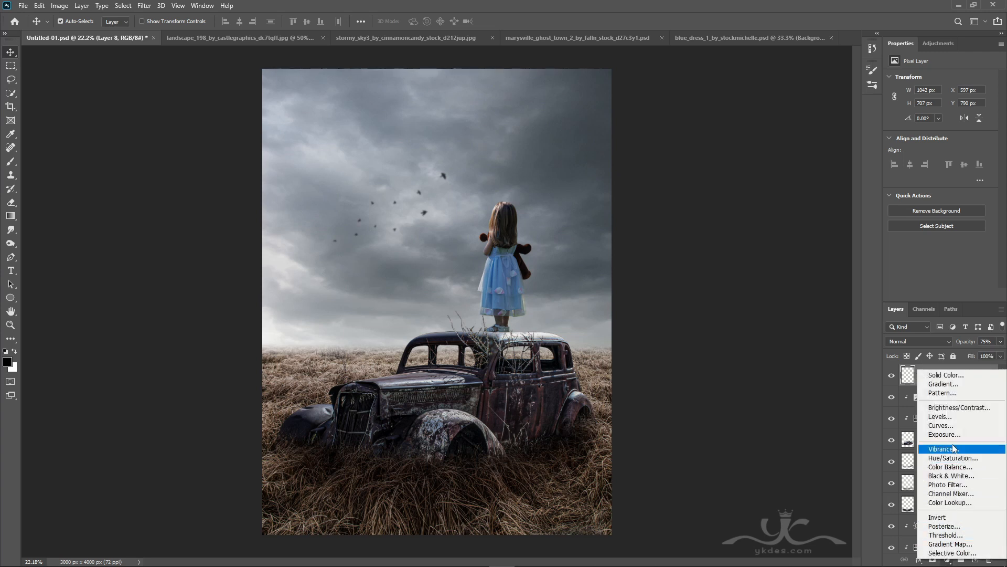
pyautogui.click(951, 426)
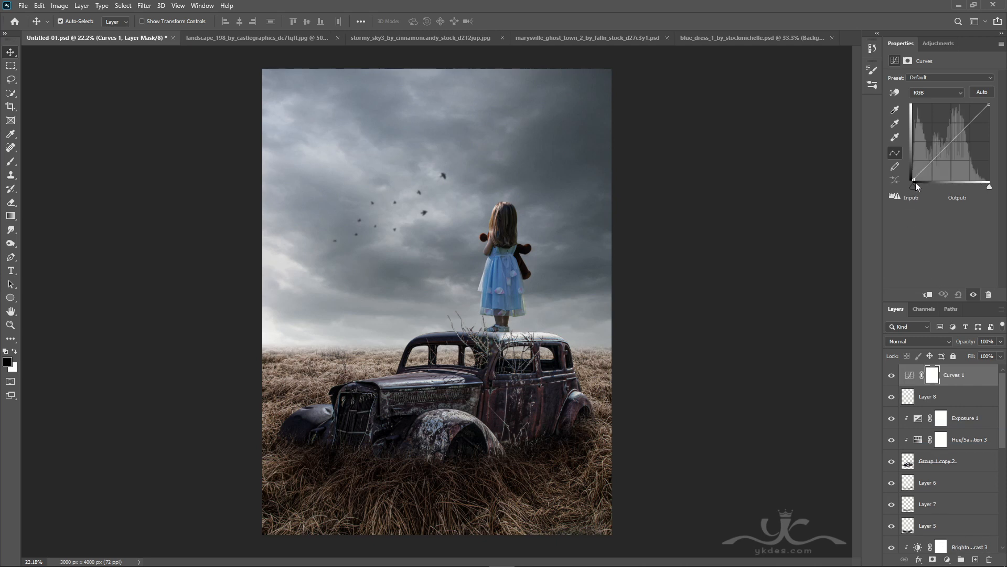
pyautogui.moveTo(915, 183); pyautogui.dragTo(905, 173)
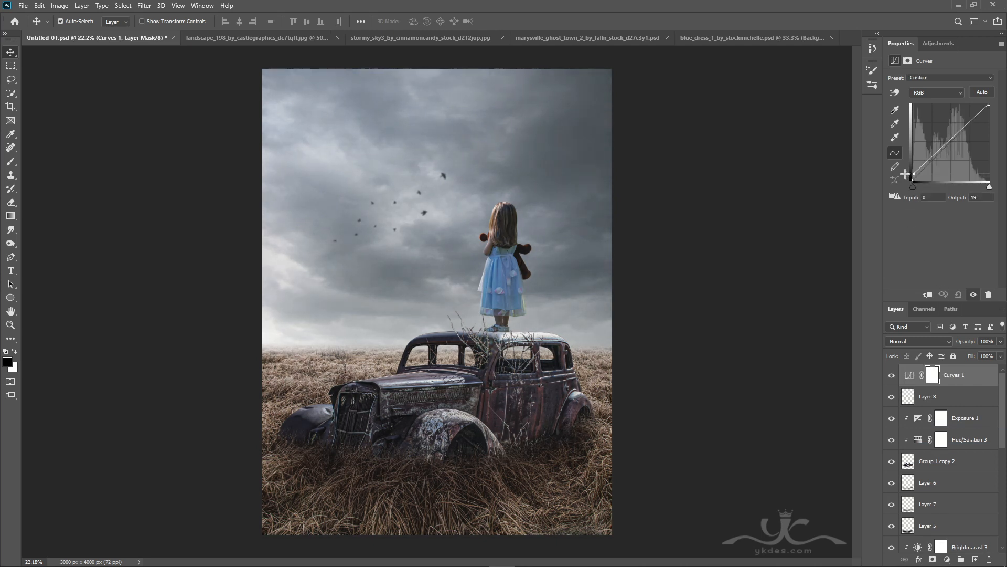
pyautogui.moveTo(950, 141); pyautogui.dragTo(950, 144)
pyautogui.click(1001, 341)
pyautogui.moveTo(999, 355); pyautogui.dragTo(986, 356)
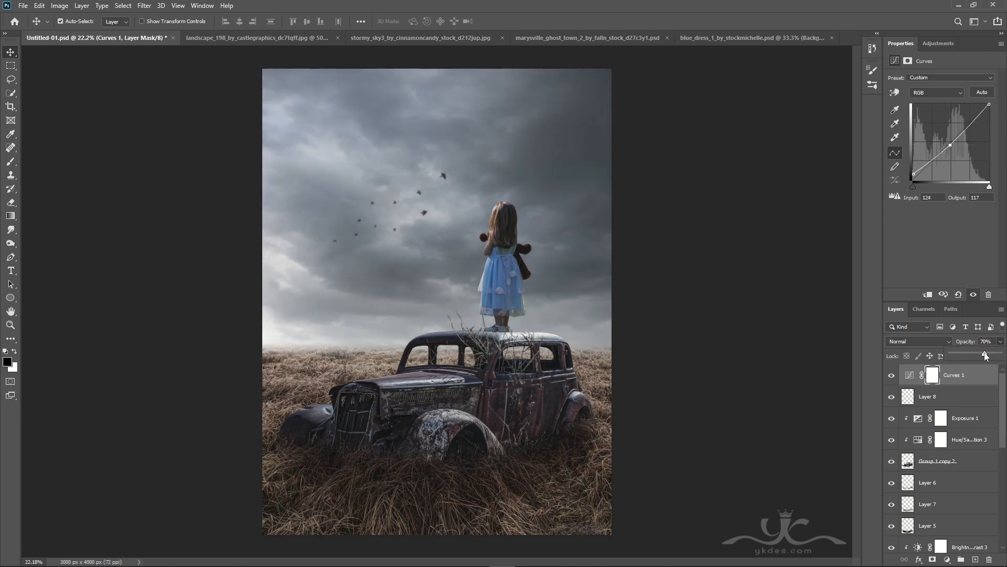
pyautogui.click(967, 383)
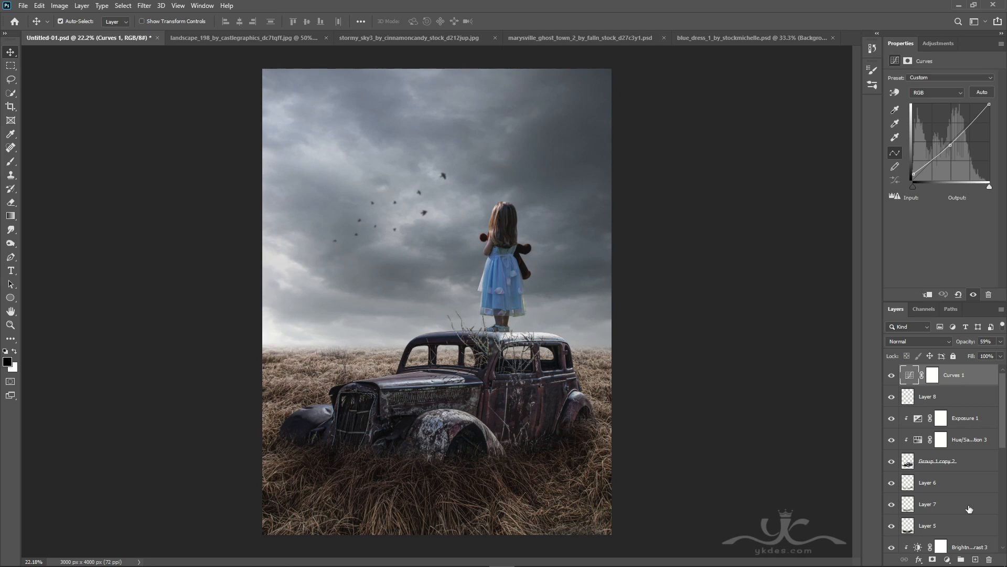
# Step: Add a Brightness/Contrast adjustment on top with brightness 21, contrast 34 and 58% opacity, and compare the image without it
pyautogui.click(947, 560)
pyautogui.click(959, 405)
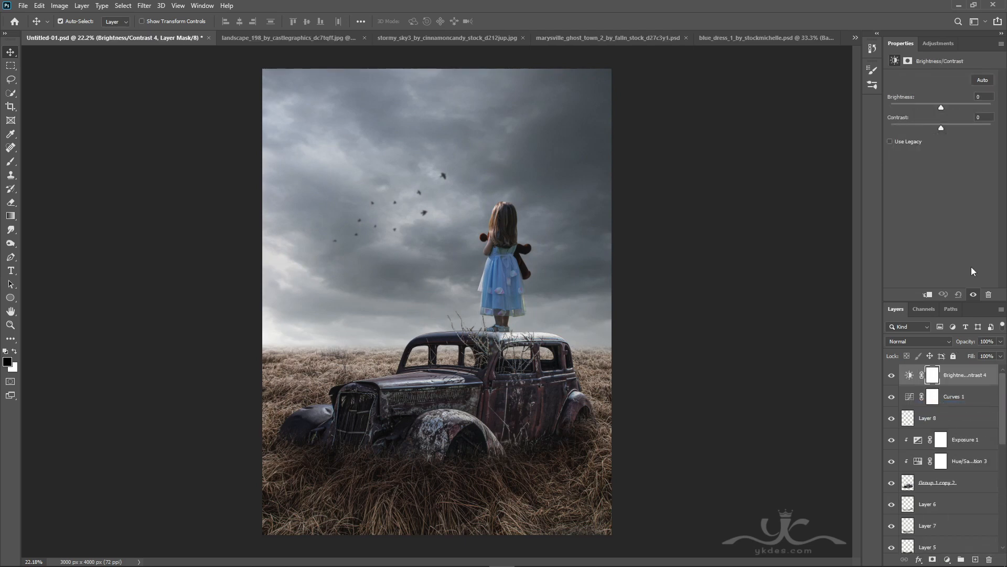
pyautogui.moveTo(942, 107); pyautogui.dragTo(951, 108)
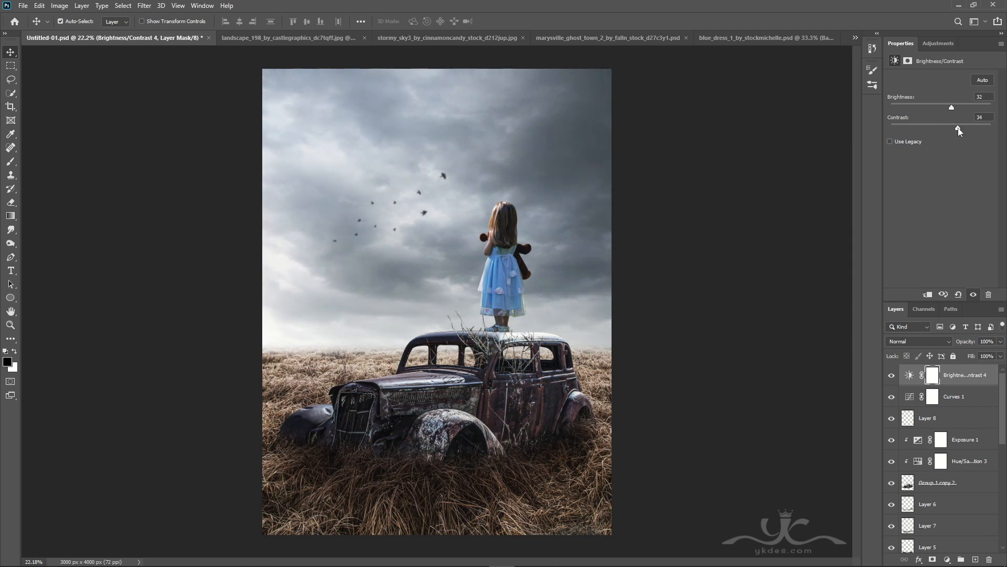
pyautogui.moveTo(952, 108); pyautogui.dragTo(949, 110)
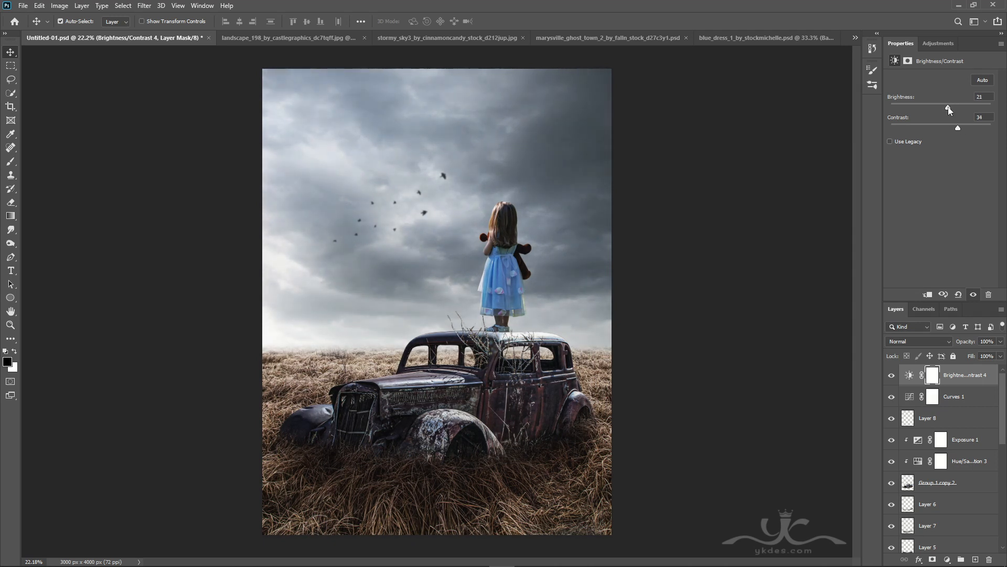
pyautogui.click(999, 342)
pyautogui.moveTo(1000, 352); pyautogui.dragTo(979, 356)
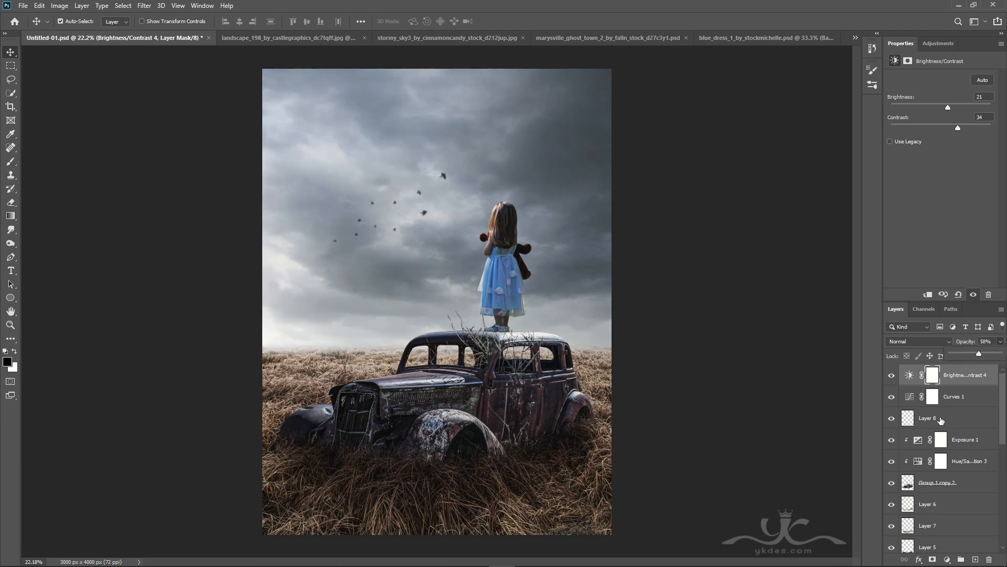
pyautogui.click(891, 375)
pyautogui.click(891, 375)
pyautogui.click(891, 375)
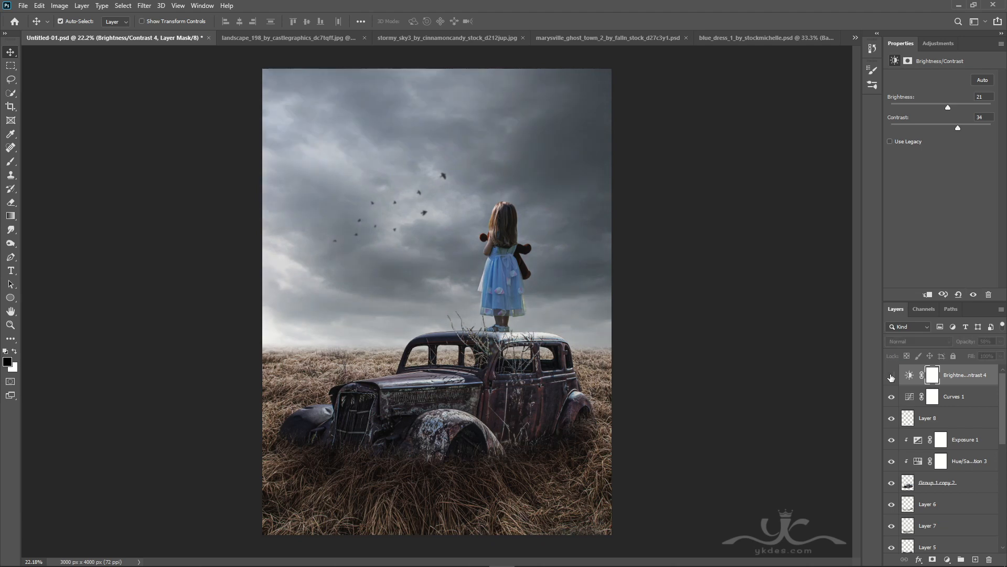
pyautogui.click(892, 376)
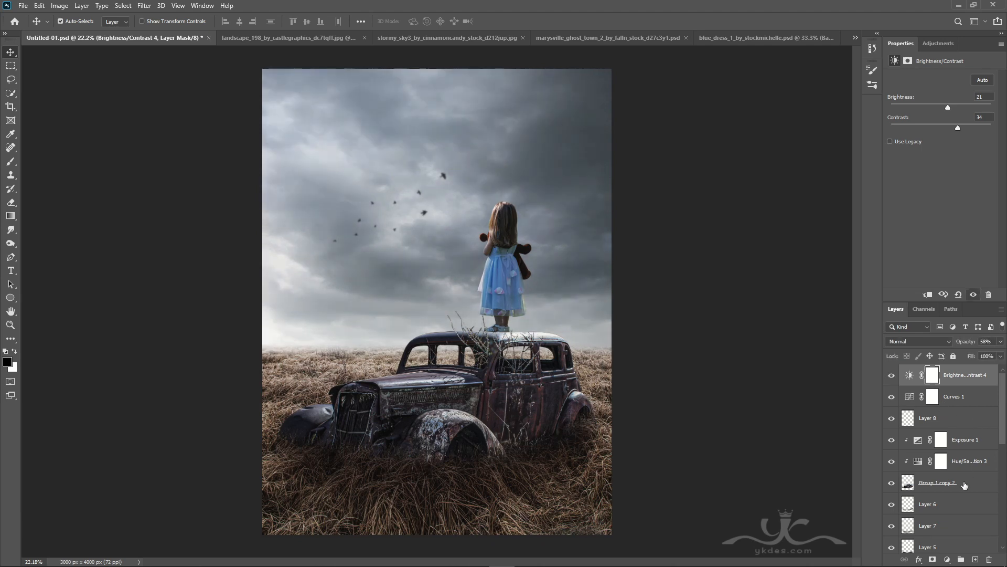
# Step: Add a new layer above Exposure 1, clip it to the car, and choose the soft round brush
pyautogui.click(977, 442)
pyautogui.click(972, 557)
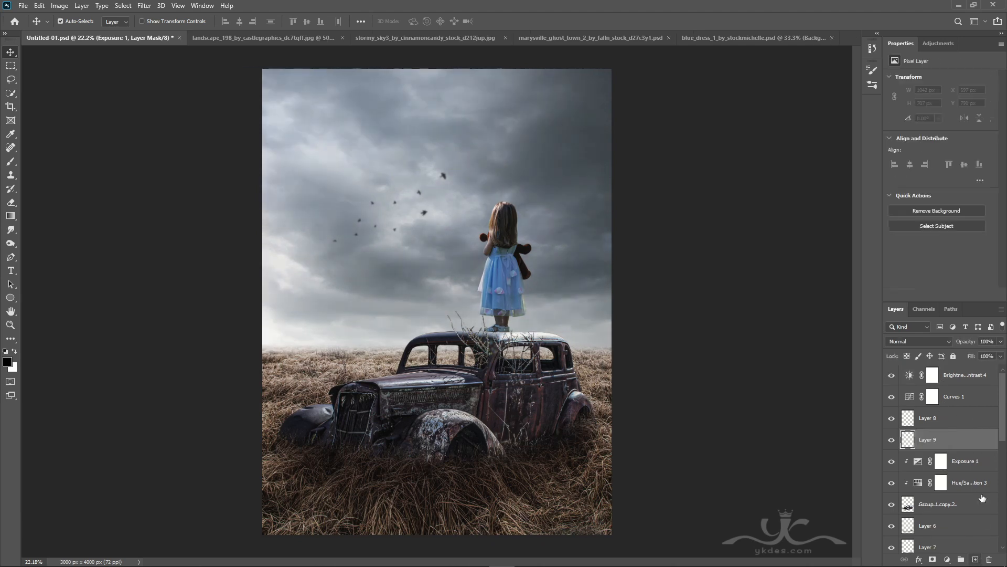
pyautogui.keyDown('alt'); pyautogui.click(981, 449); pyautogui.keyUp('alt')
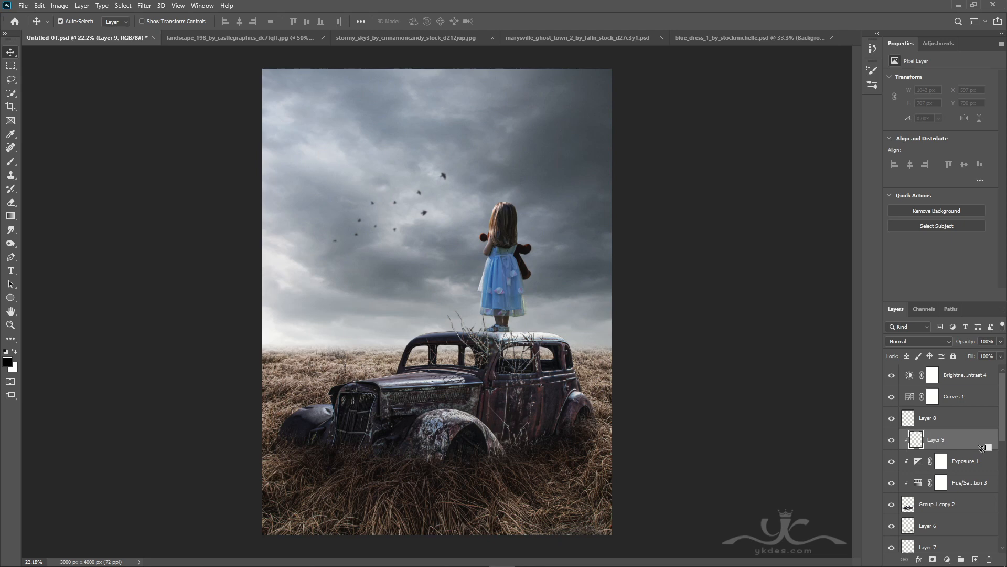
pyautogui.click(11, 163)
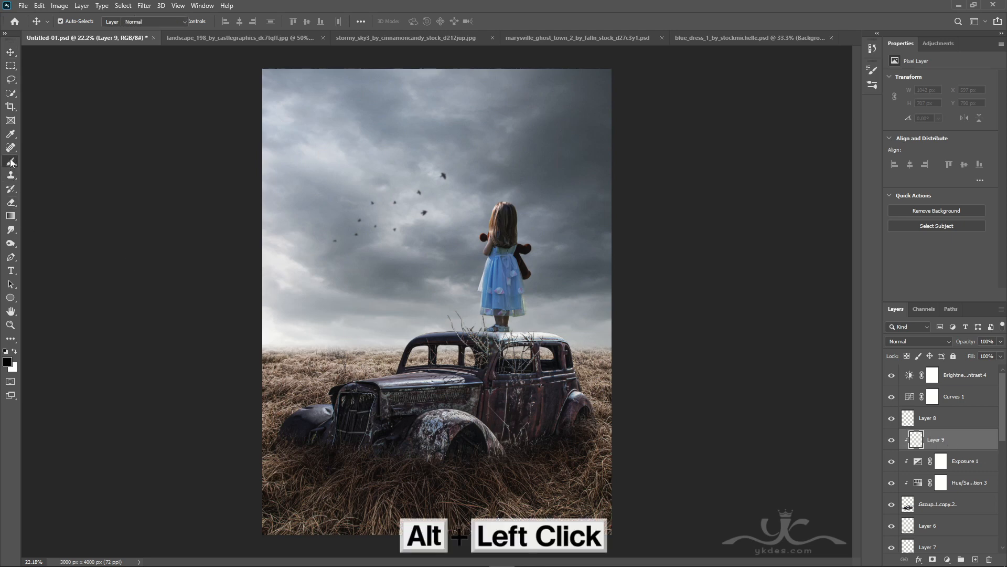
pyautogui.click(74, 23)
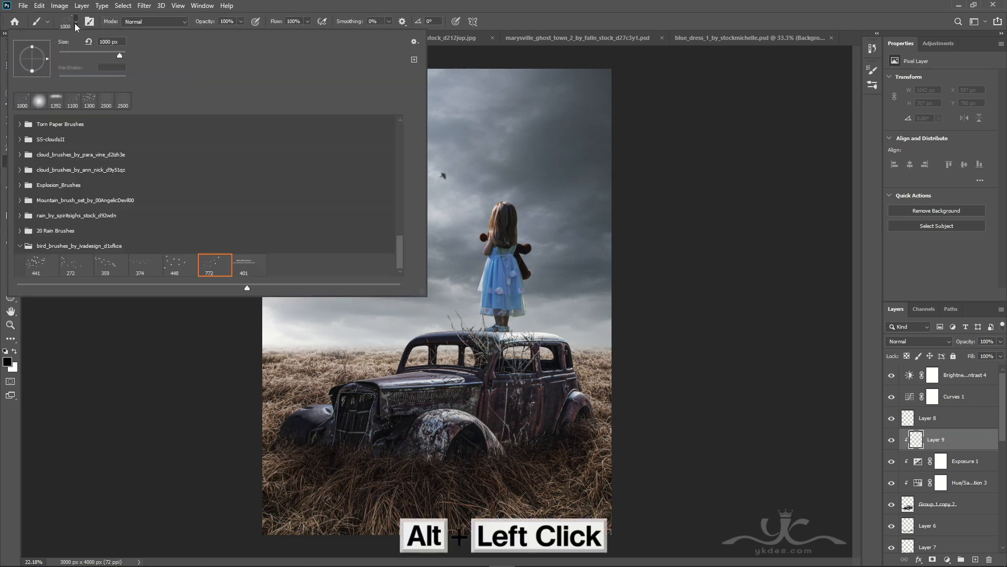
pyautogui.click(38, 105)
pyautogui.click(585, 24)
# Step: Paint a soft black shadow about 426 × 405 px on the car roof under the girl's feet, using 200 px and 175 px brush sizes
pyautogui.press('[')
pyautogui.press('[')
pyautogui.press('[')
pyautogui.press('[')
pyautogui.press('[')
pyautogui.press('[')
pyautogui.press('[')
pyautogui.press('[')
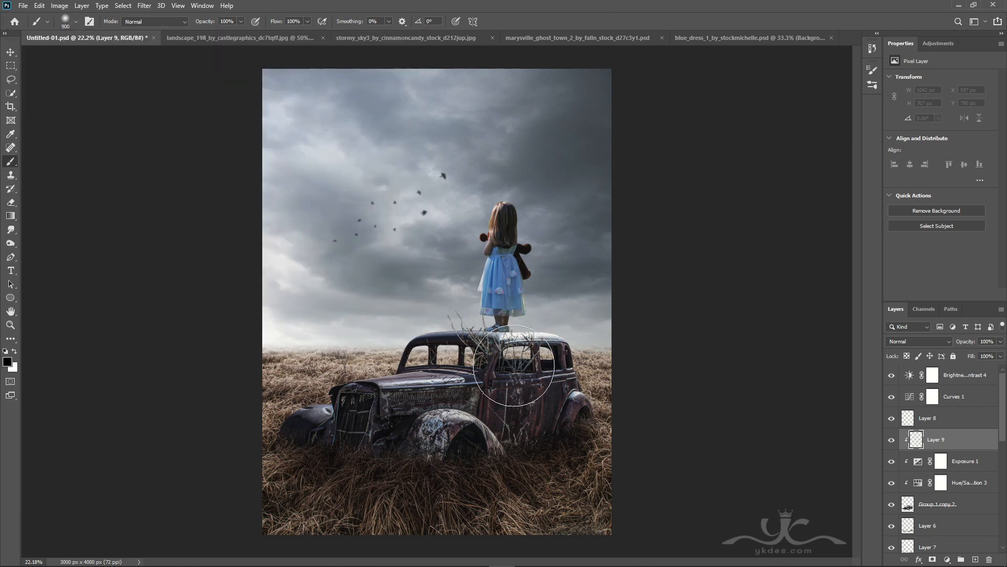
pyautogui.click(502, 338)
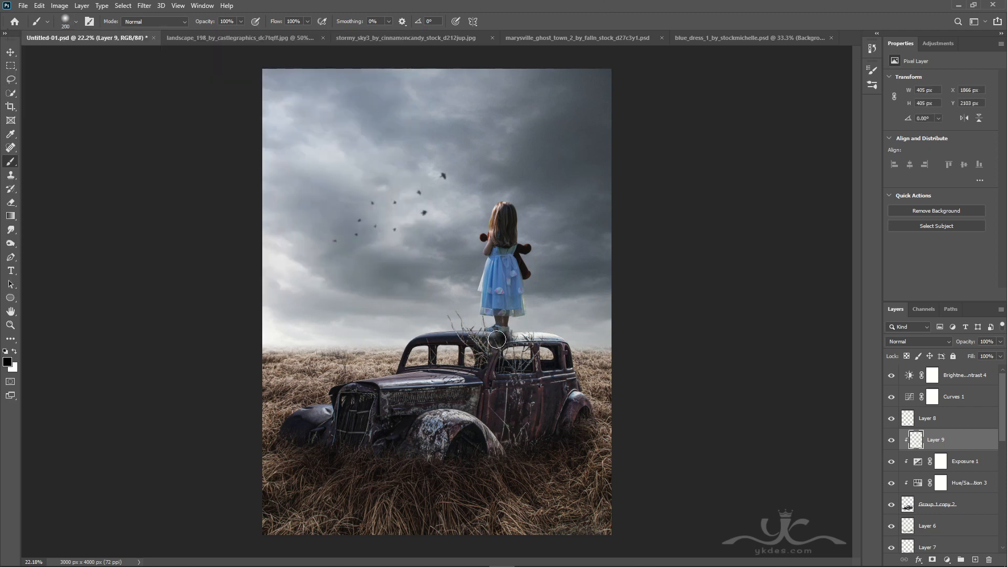
pyautogui.press('[')
pyautogui.press('[')
pyautogui.click(495, 335)
pyautogui.click(495, 336)
pyautogui.click(501, 337)
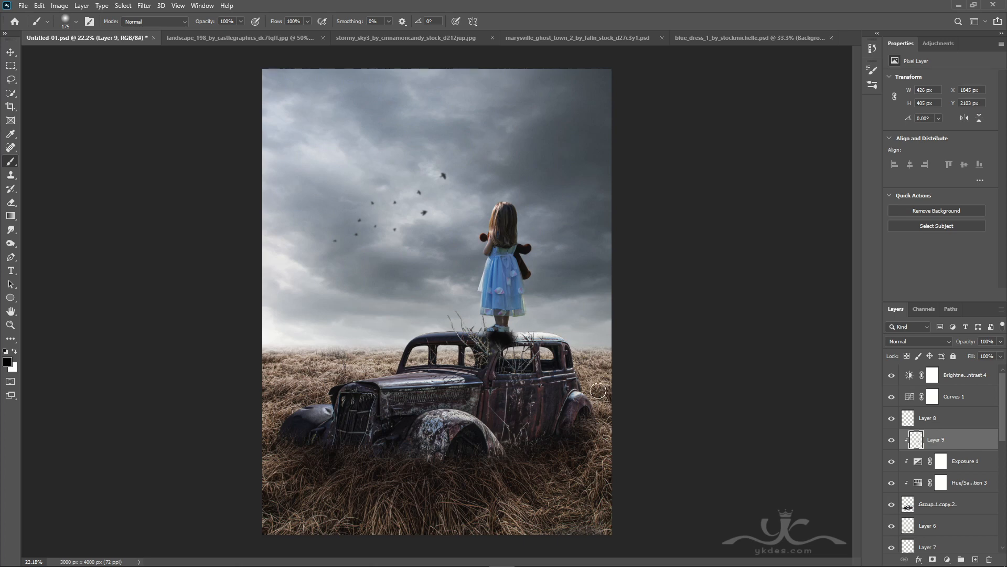
# Step: Set the roof shadow layer to 61% opacity and Darker Color blending, and return to the Move tool
pyautogui.moveTo(1001, 342); pyautogui.dragTo(983, 356)
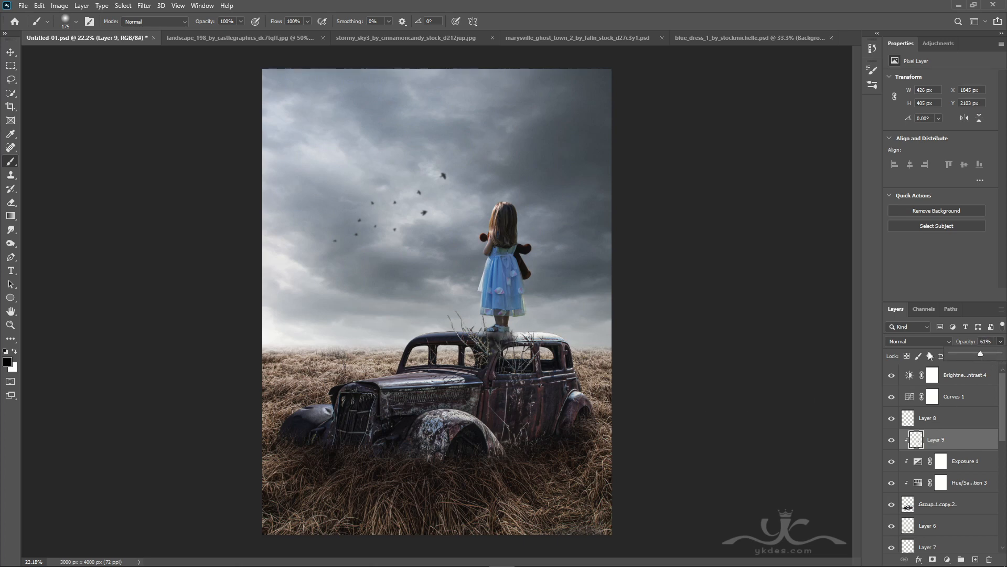
pyautogui.click(908, 341)
pyautogui.click(908, 368)
pyautogui.click(12, 52)
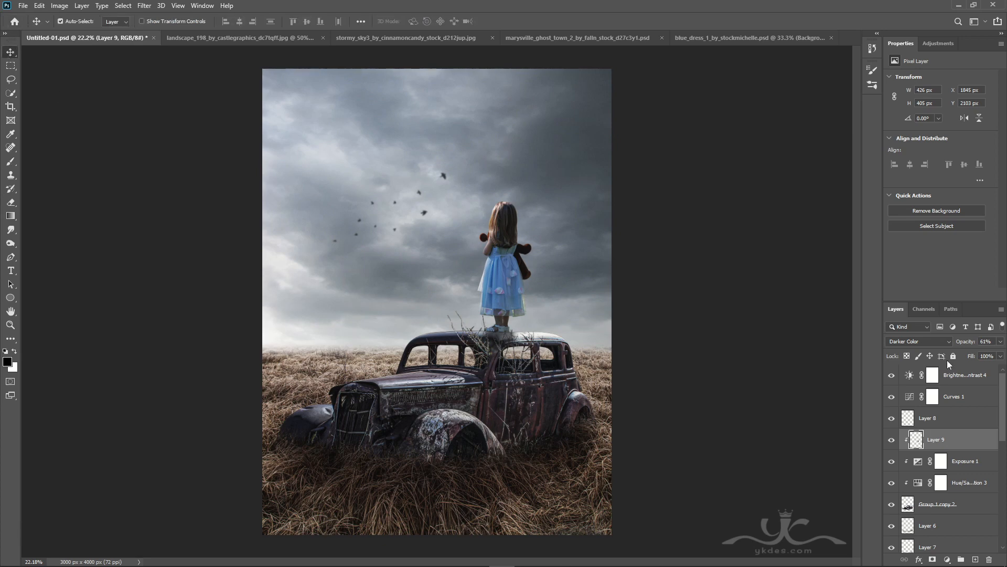
# Step: Add a new layer above the top Brightness/Contrast adjustment and stamp all visible layers into it
pyautogui.click(969, 376)
pyautogui.click(969, 377)
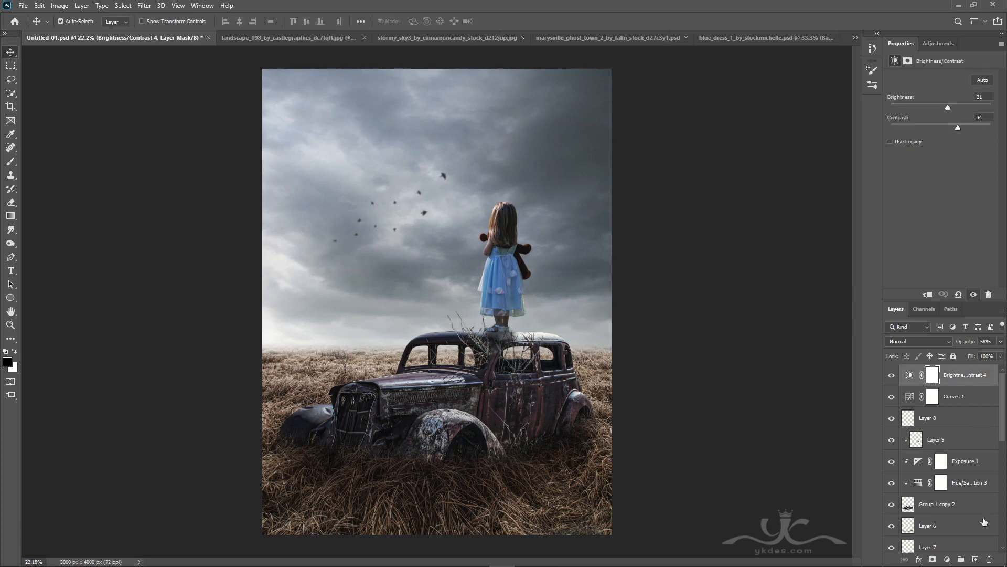
pyautogui.click(976, 560)
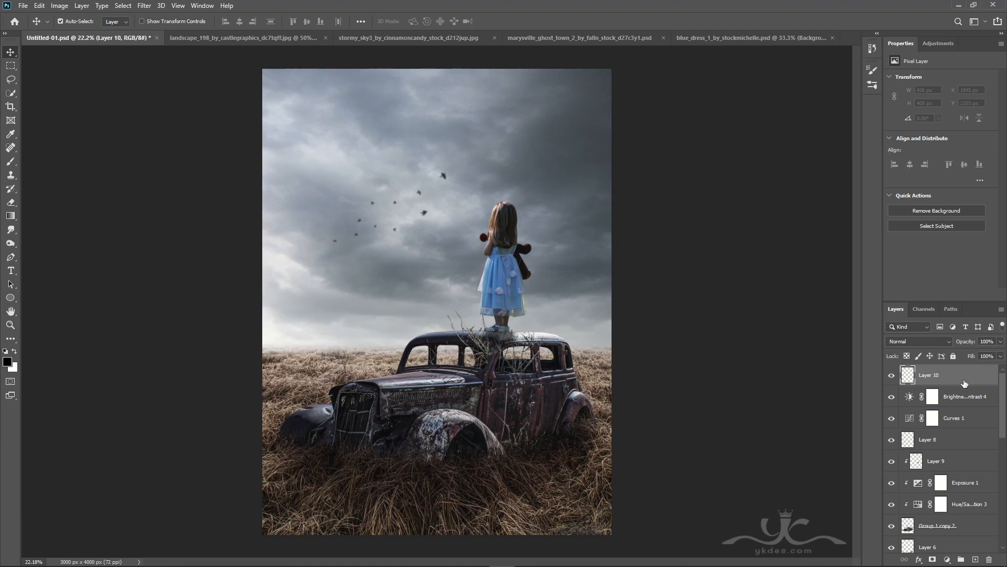
pyautogui.hotkey('ctrl', 'shift', 'alt', 'e')
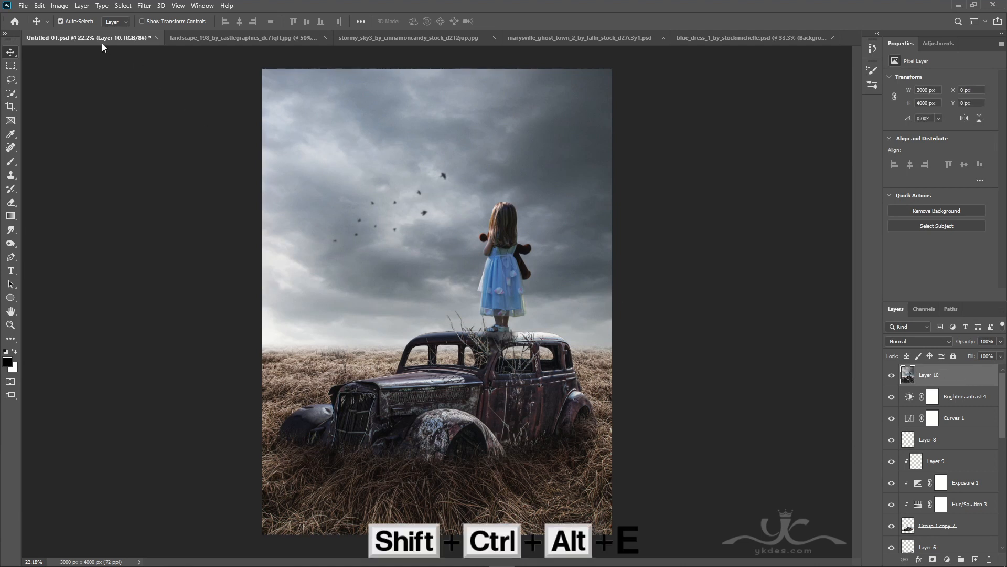
# Step: Apply the Topaz Detail filter to the merged layer with the Highlight Detail Strong I preset
pyautogui.click(142, 6)
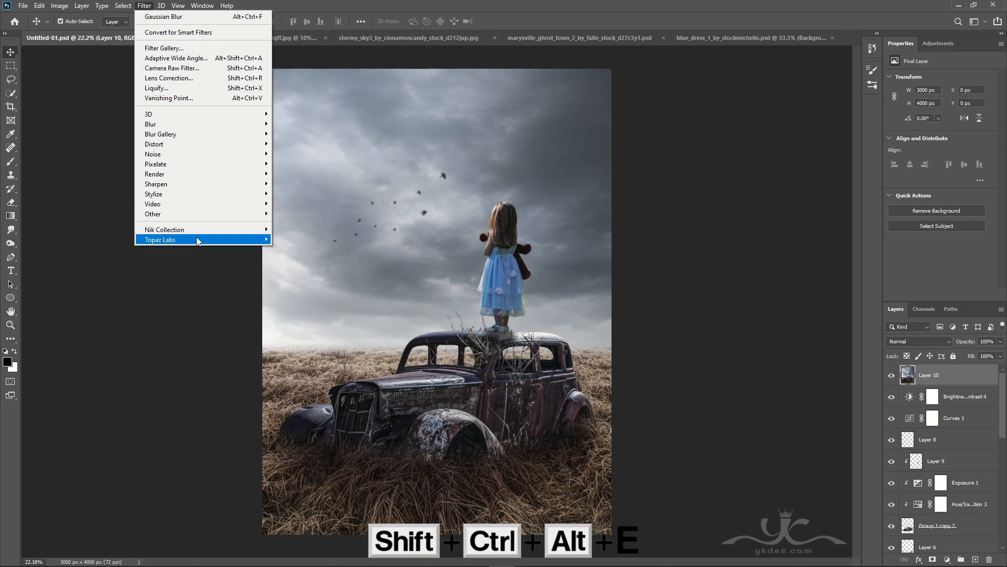
pyautogui.moveTo(231, 241)
pyautogui.click(315, 289)
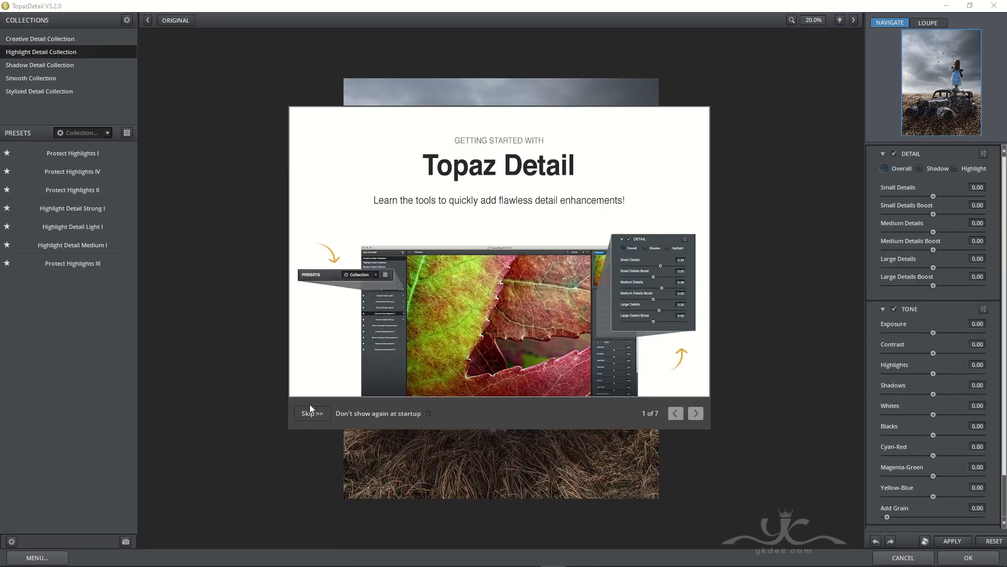
pyautogui.click(309, 411)
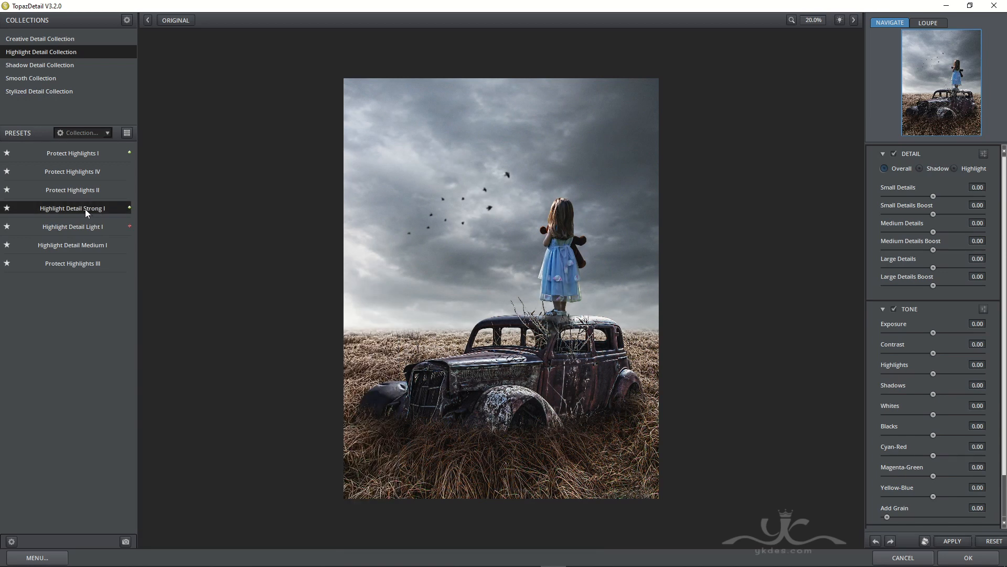
pyautogui.click(82, 191)
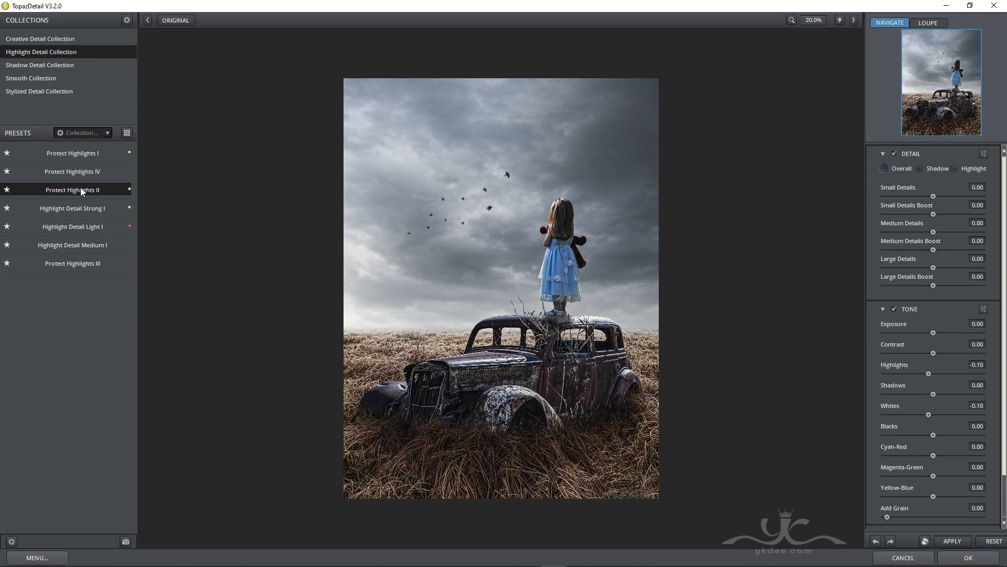
pyautogui.click(83, 202)
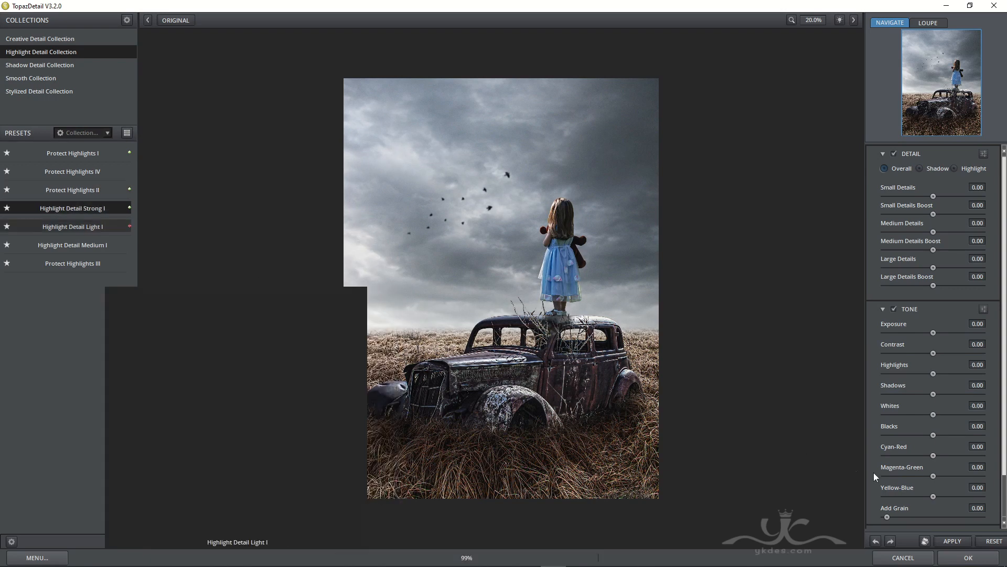
pyautogui.click(969, 557)
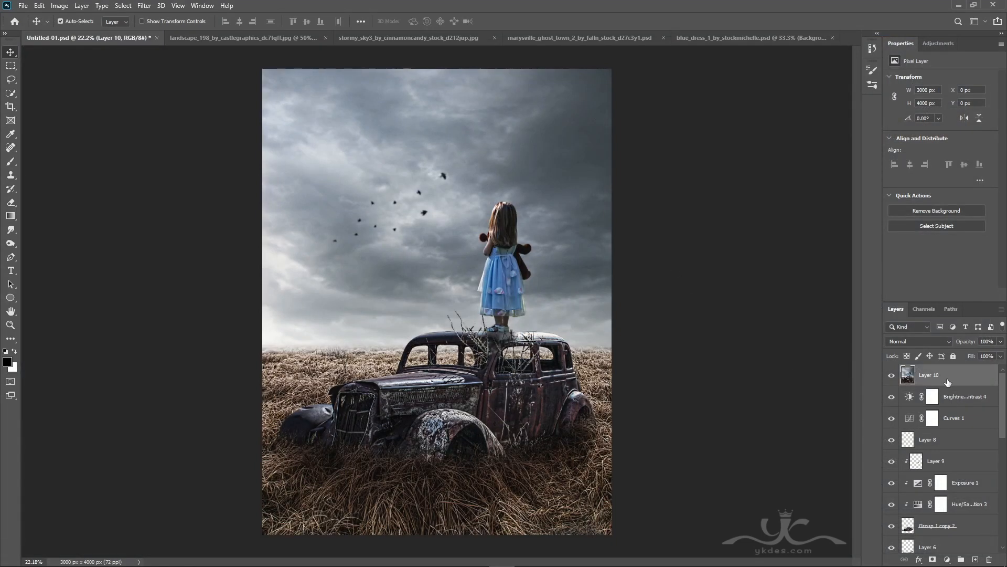
# Step: Open the merged layer in Color Efex Pro 4, choose the Brilliance / Warmth filter and raise its warmth slightly
pyautogui.click(144, 5)
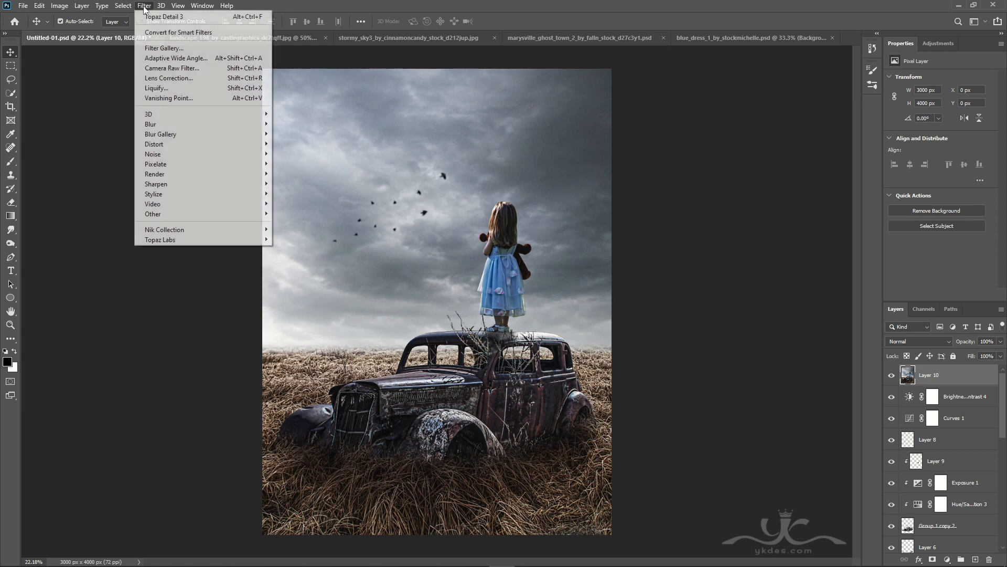
pyautogui.moveTo(192, 231)
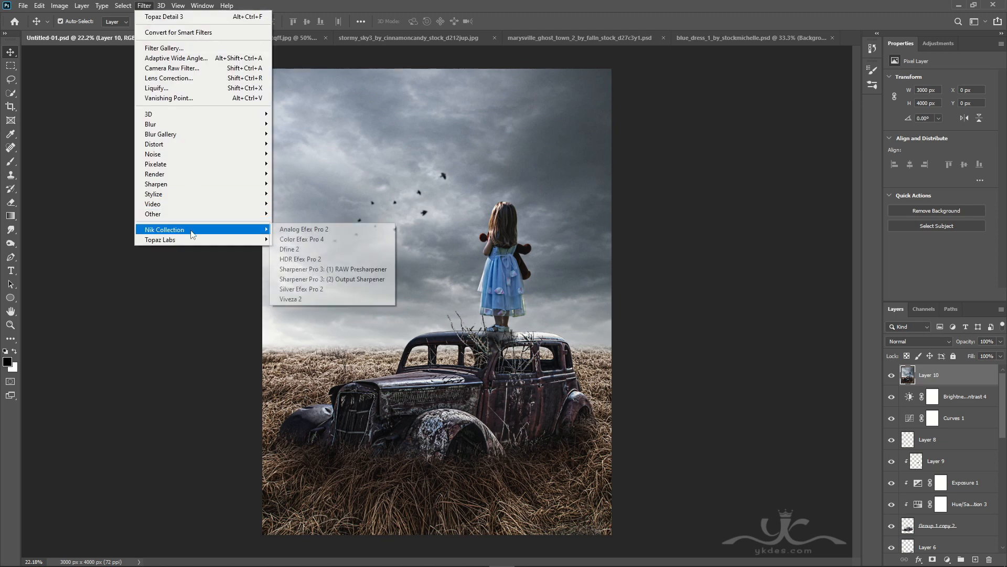
pyautogui.click(303, 239)
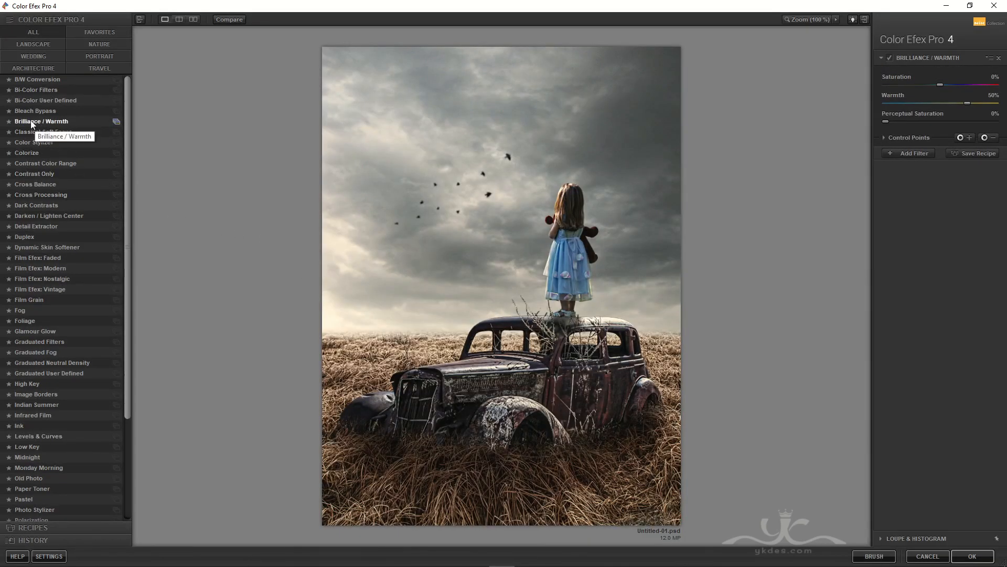
pyautogui.click(44, 122)
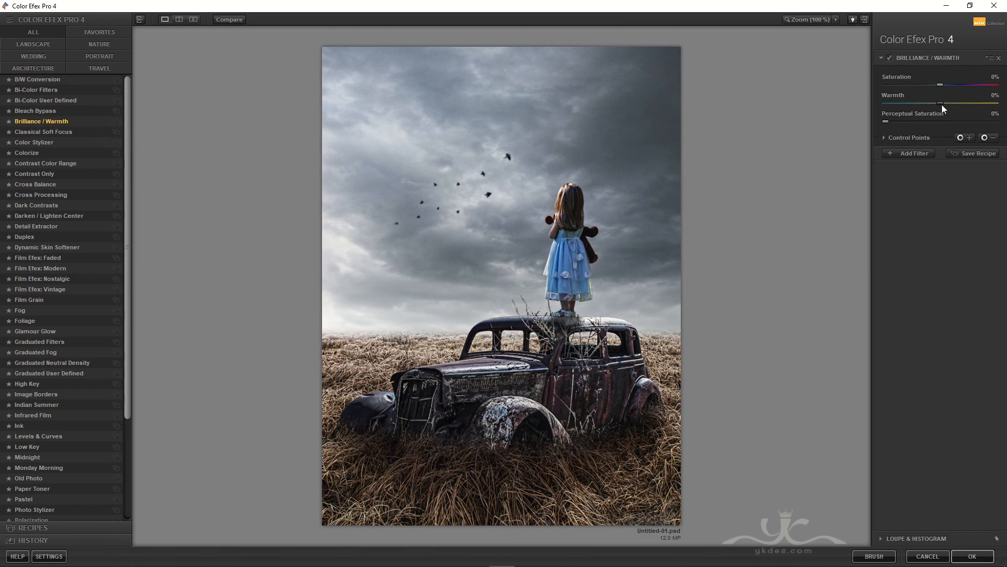
pyautogui.moveTo(942, 105); pyautogui.dragTo(952, 105)
# Step: Add a Cross Processing filter to the stack and set its method to T04 with 33% strength
pyautogui.click(923, 152)
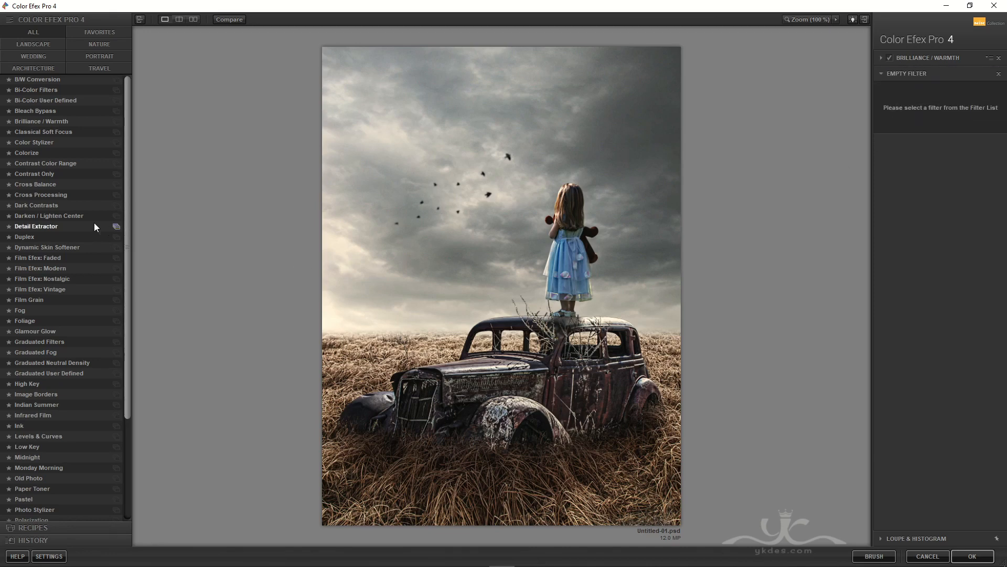
pyautogui.click(52, 196)
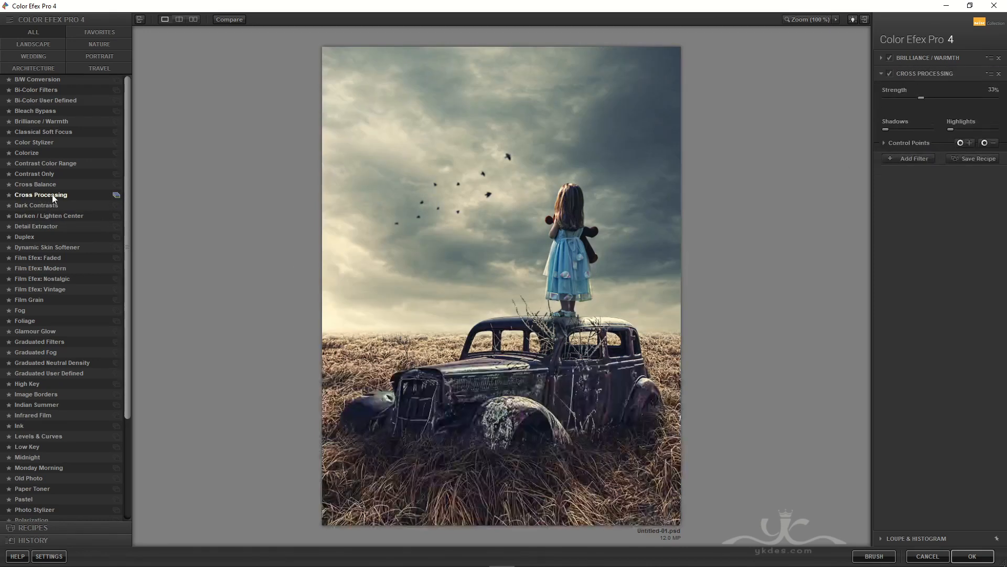
pyautogui.click(980, 96)
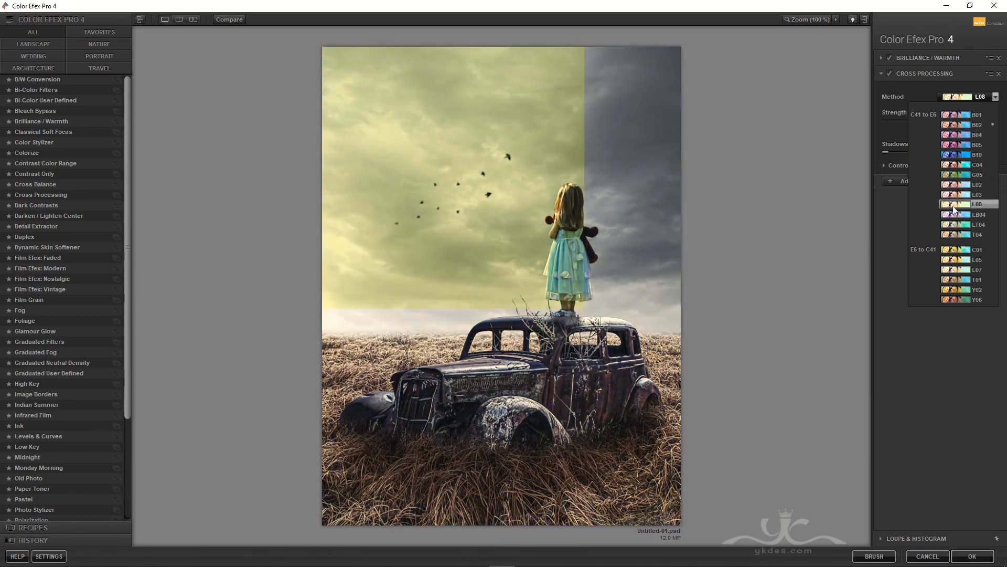
pyautogui.click(953, 235)
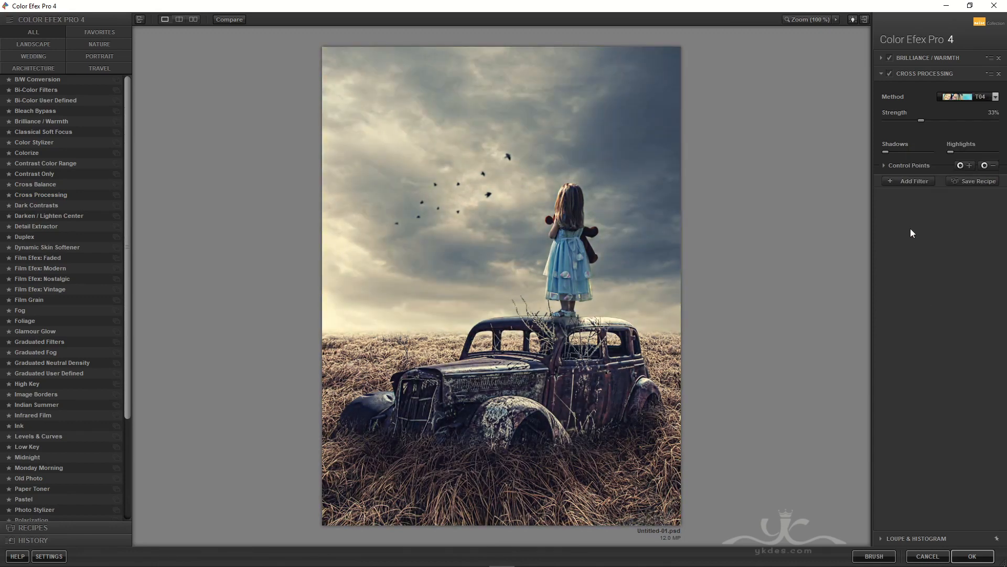
# Step: Add a Glamour Glow filter with about 17% glow and 53% glow warmth, and apply the filter stack to the image
pyautogui.click(910, 181)
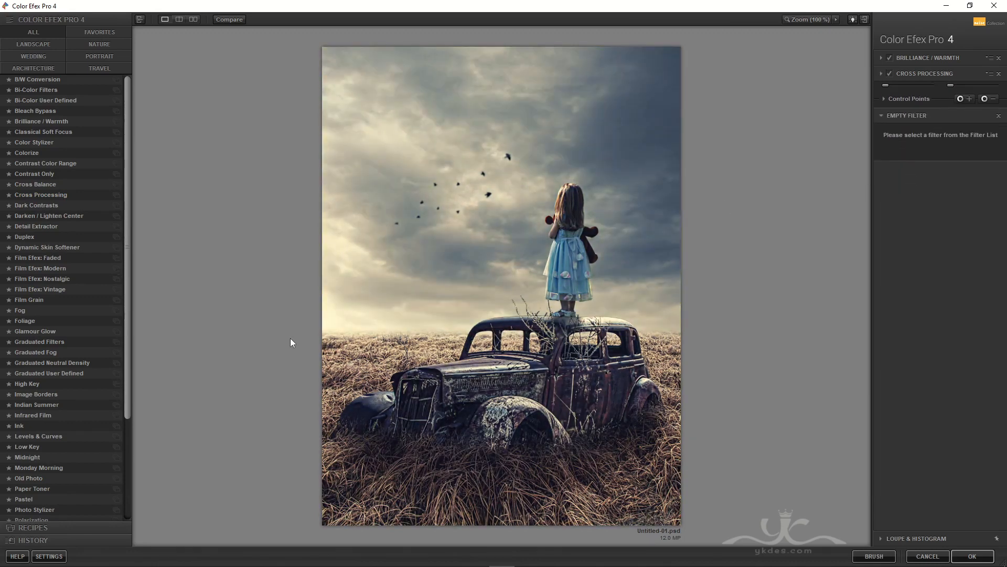
pyautogui.click(41, 331)
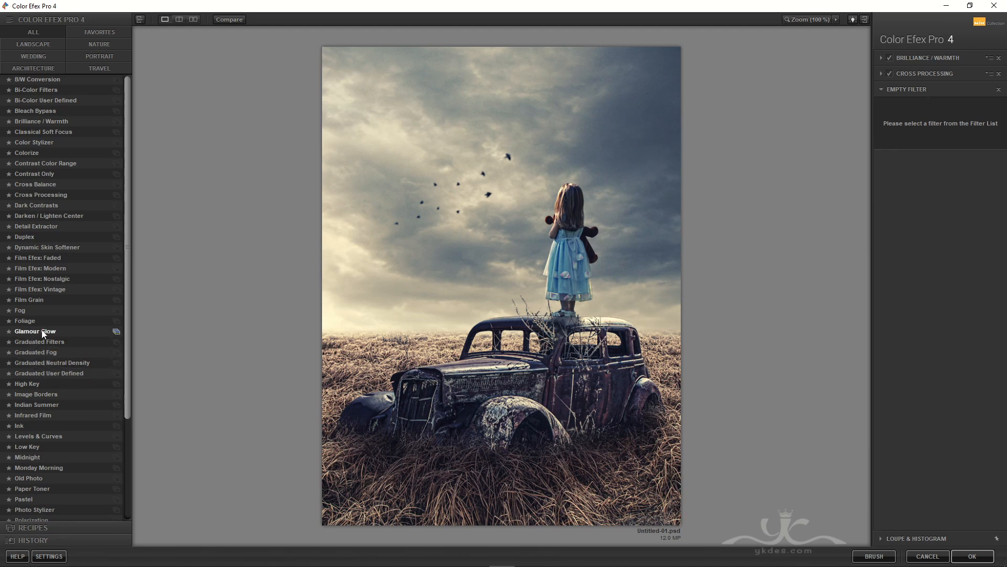
pyautogui.moveTo(944, 155); pyautogui.dragTo(956, 154)
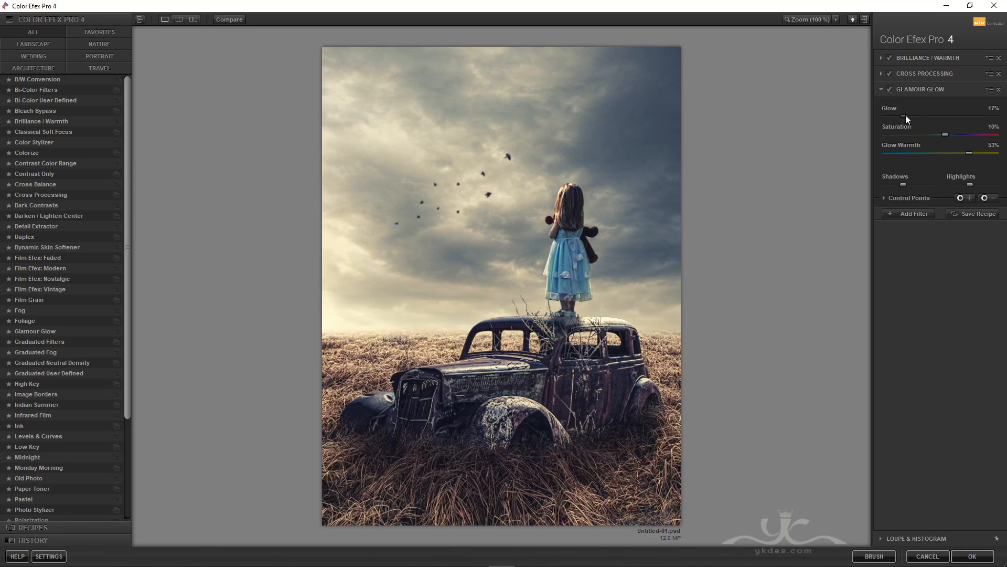
pyautogui.moveTo(906, 115); pyautogui.dragTo(905, 116)
pyautogui.click(971, 555)
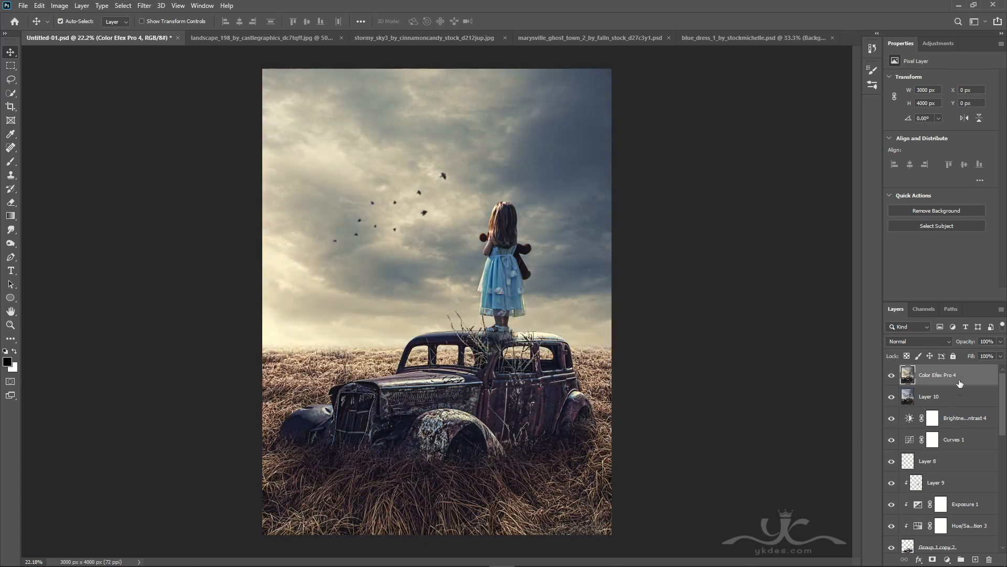
# Step: Add a Color Lookup adjustment on top with the FallColors.look 3D LUT at 50% opacity, and compare the image without it
pyautogui.click(947, 559)
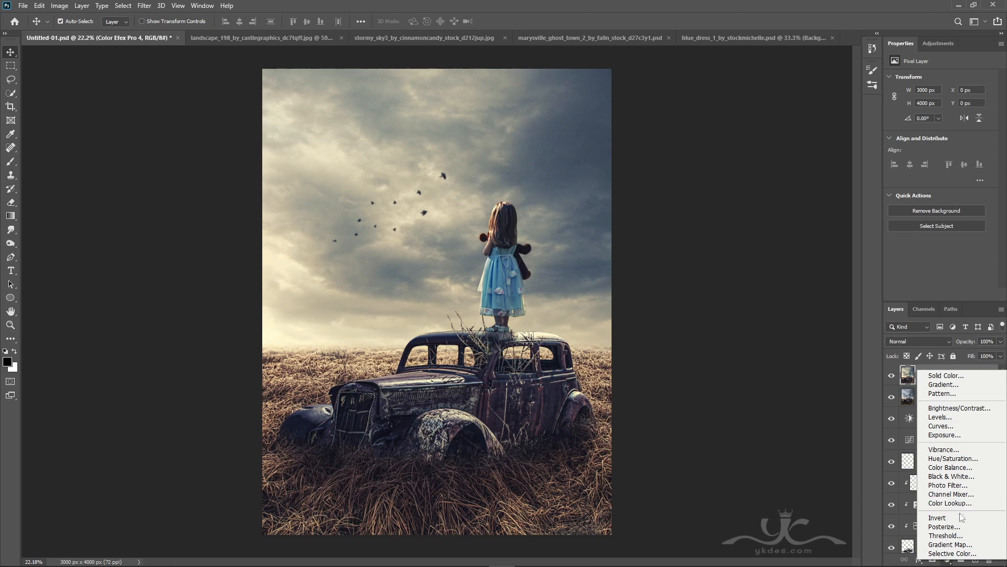
pyautogui.click(963, 505)
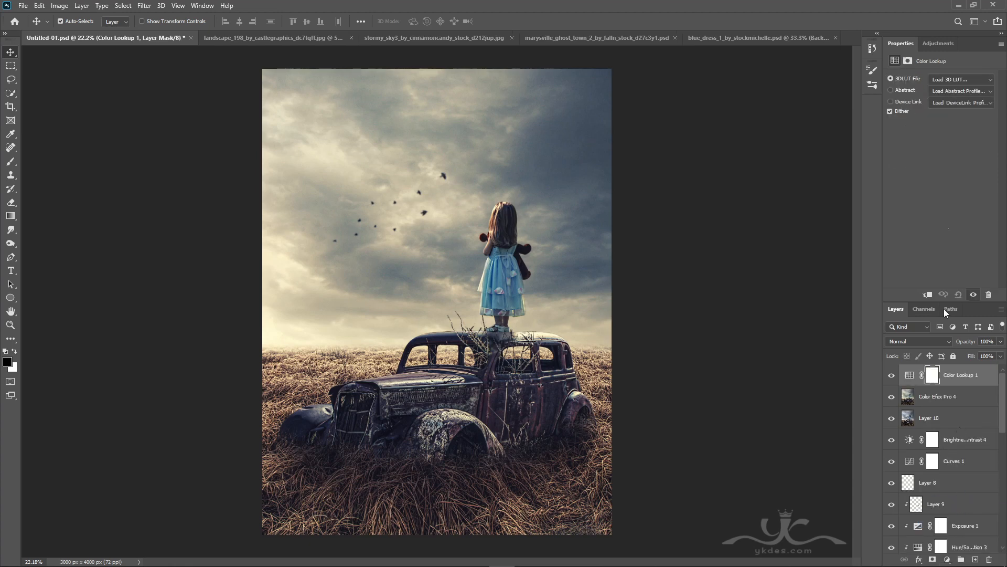
pyautogui.click(958, 79)
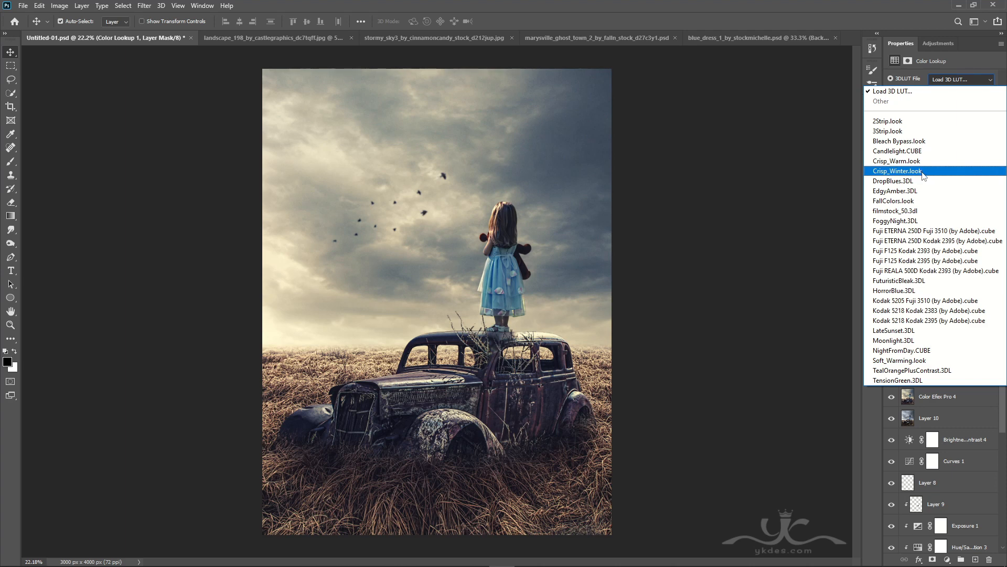
pyautogui.click(899, 201)
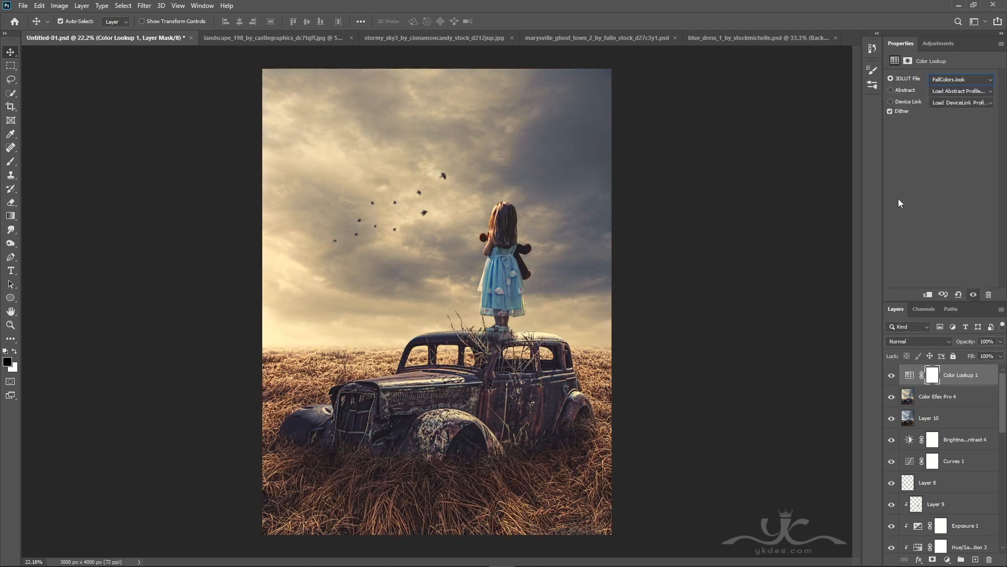
pyautogui.click(1001, 342)
pyautogui.moveTo(1001, 353); pyautogui.dragTo(977, 353)
pyautogui.click(982, 376)
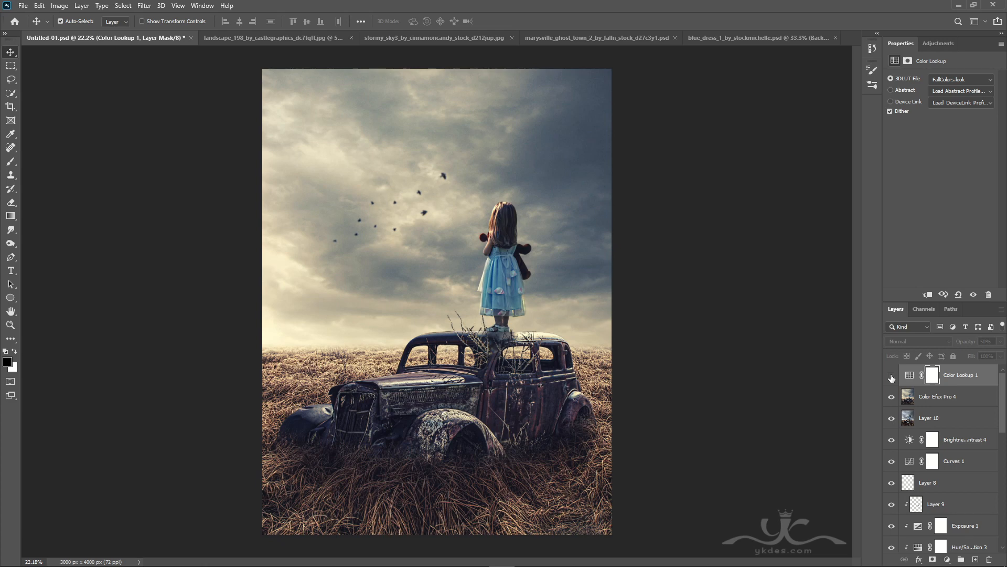
# Step: Add an Exposure adjustment on top with exposure +0.38, gamma correction 0.89 and 82% opacity
pyautogui.click(946, 559)
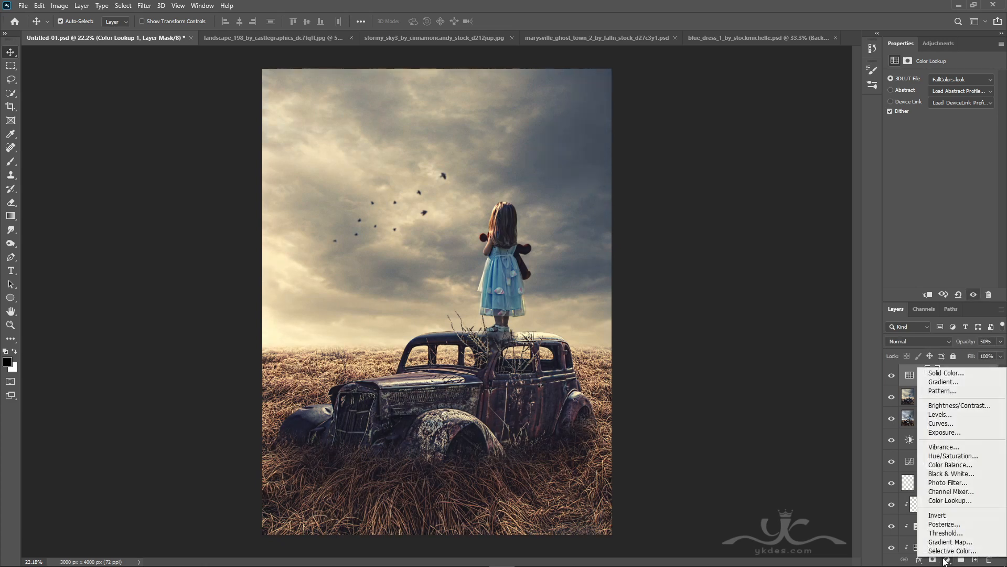
pyautogui.click(950, 432)
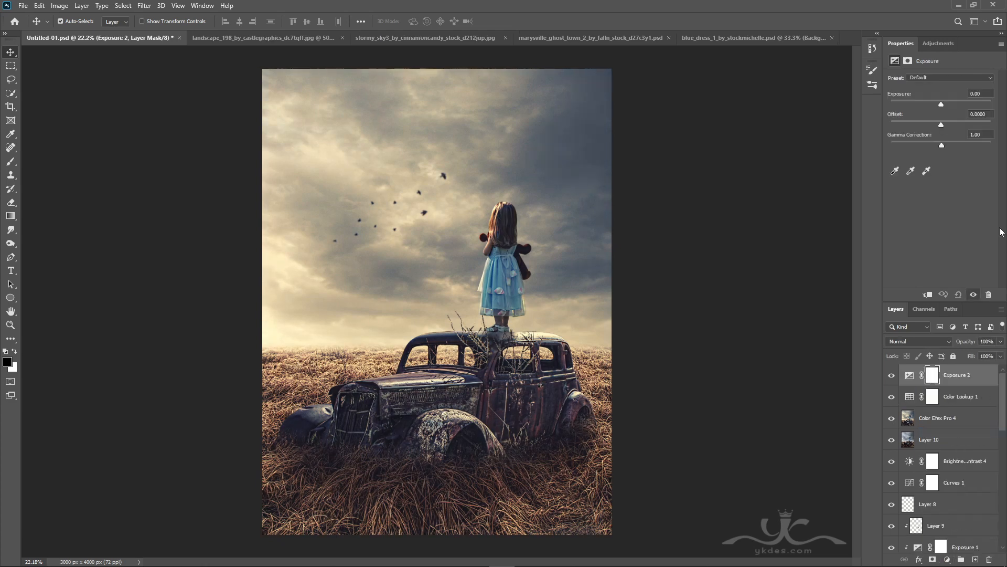
pyautogui.moveTo(942, 102); pyautogui.dragTo(944, 102)
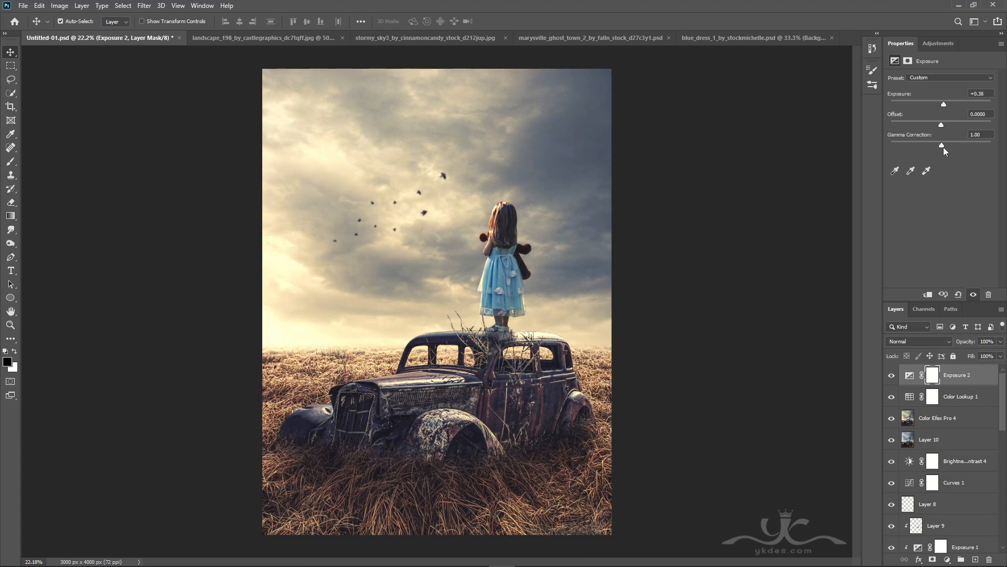
pyautogui.moveTo(945, 144); pyautogui.dragTo(945, 144)
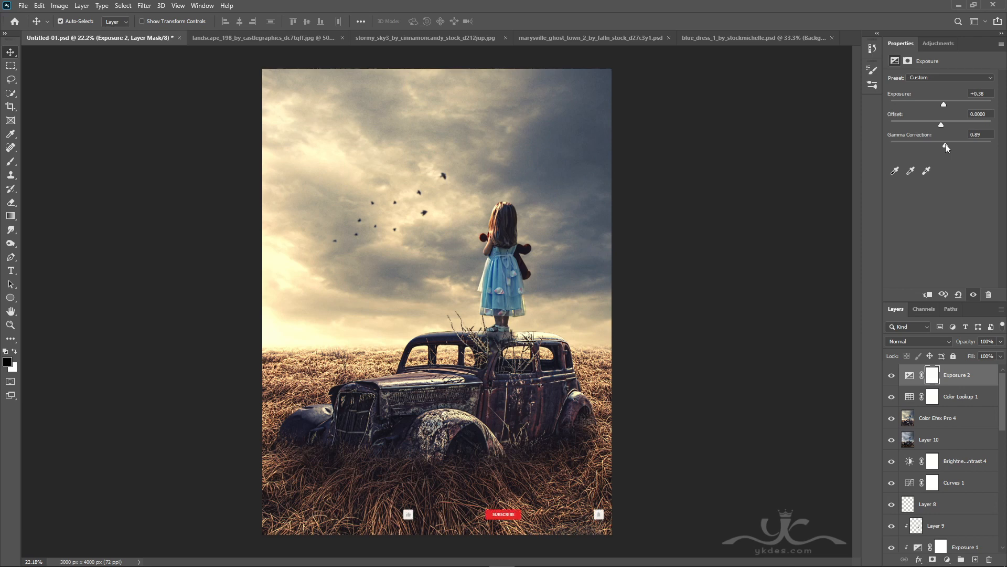
pyautogui.click(1000, 341)
pyautogui.moveTo(999, 353); pyautogui.dragTo(990, 353)
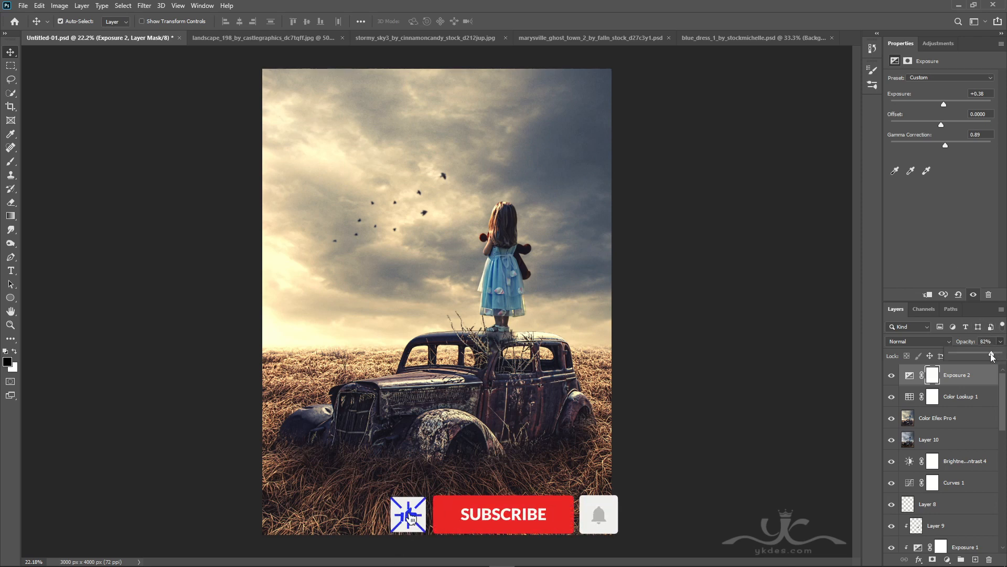
# Step: Add a Curves adjustment on top with a slightly raised black point, a midpoint at input 126, output 128, and 63% opacity
pyautogui.click(948, 559)
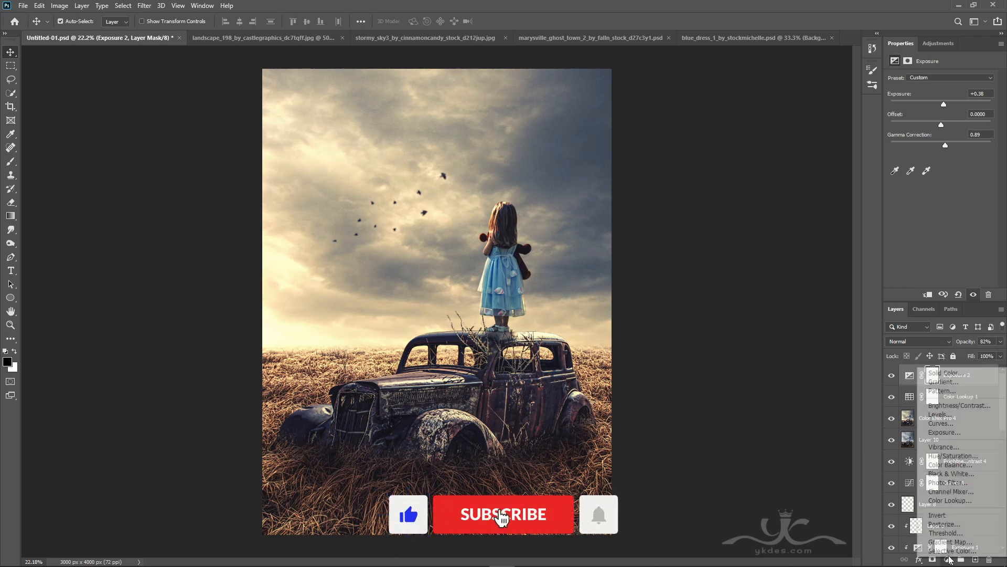
pyautogui.click(942, 423)
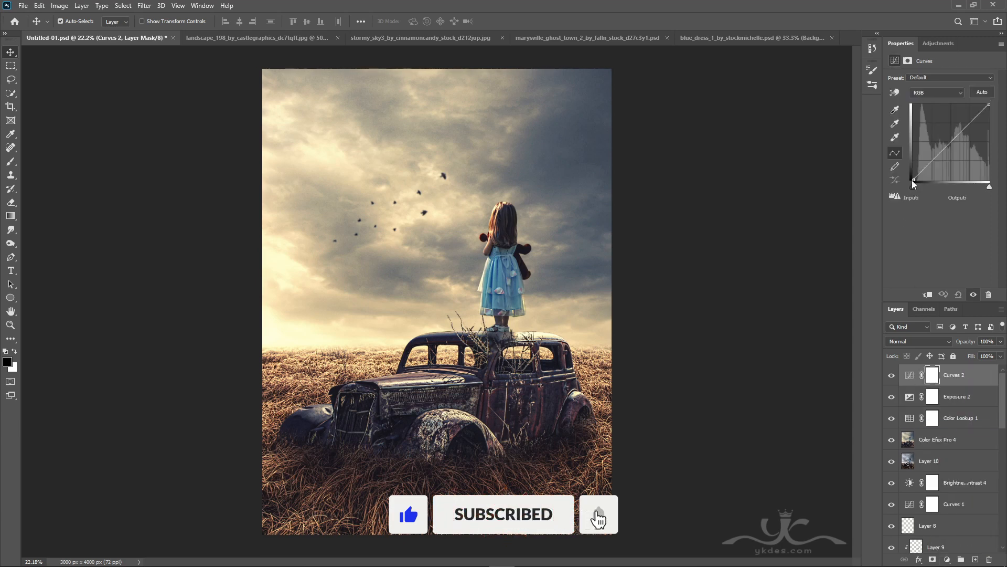
pyautogui.moveTo(912, 181); pyautogui.dragTo(910, 176)
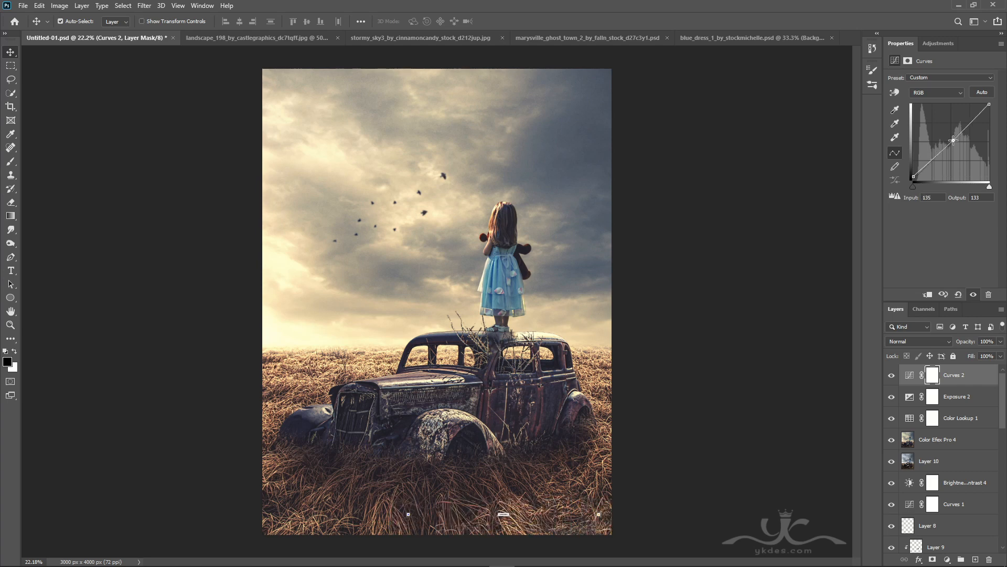
pyautogui.moveTo(955, 138); pyautogui.dragTo(951, 142)
pyautogui.click(1000, 341)
pyautogui.moveTo(998, 354); pyautogui.dragTo(993, 356)
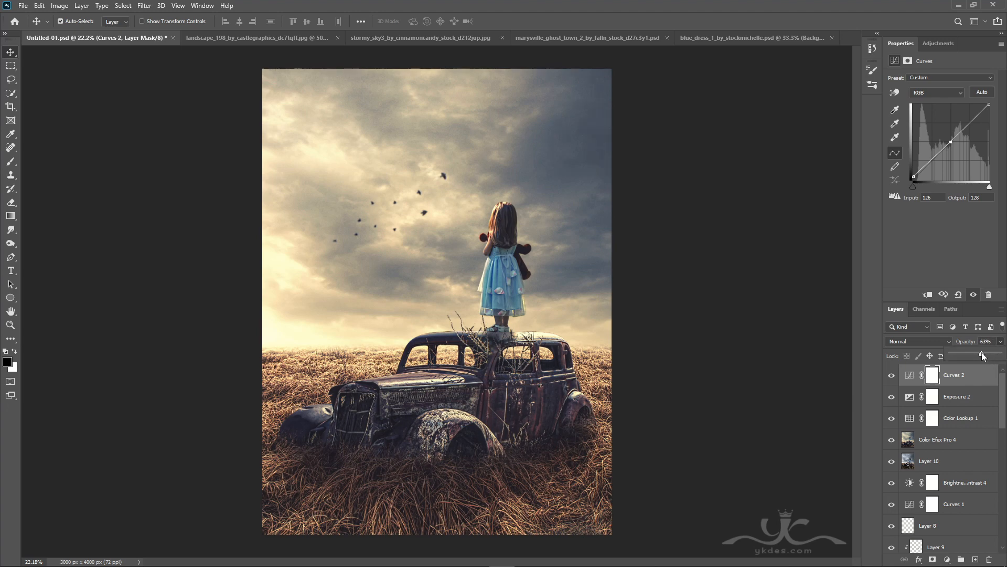
# Step: Raise the exposure of the Exposure 2 adjustment layer to +0.52
pyautogui.click(971, 396)
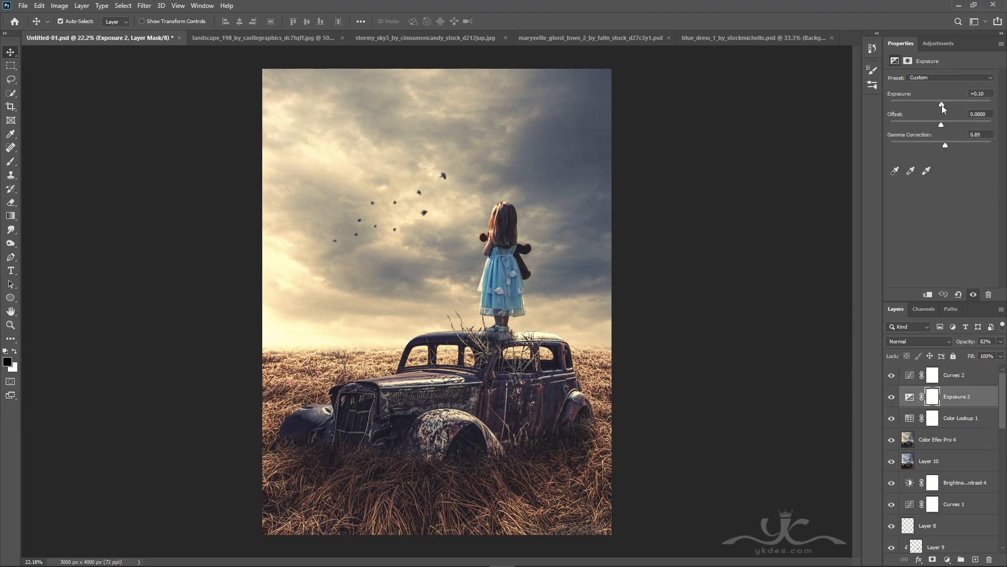
pyautogui.moveTo(942, 105); pyautogui.dragTo(945, 108)
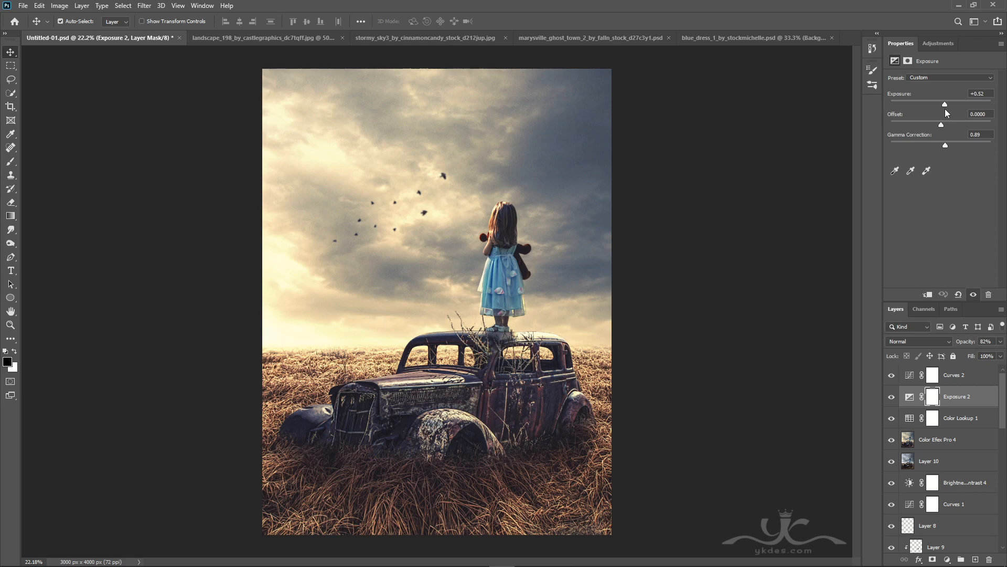
# Step: Add a Color Balance adjustment above Curves 2 with midtones cyan–red -12 and yellow–blue +19, and compare the image with and without it
pyautogui.click(957, 376)
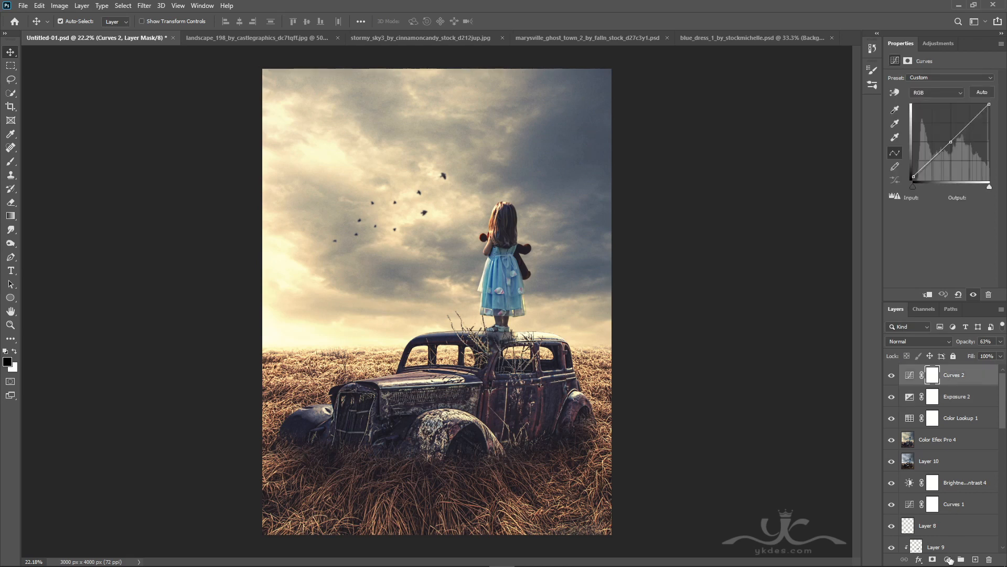
pyautogui.click(947, 560)
pyautogui.click(936, 466)
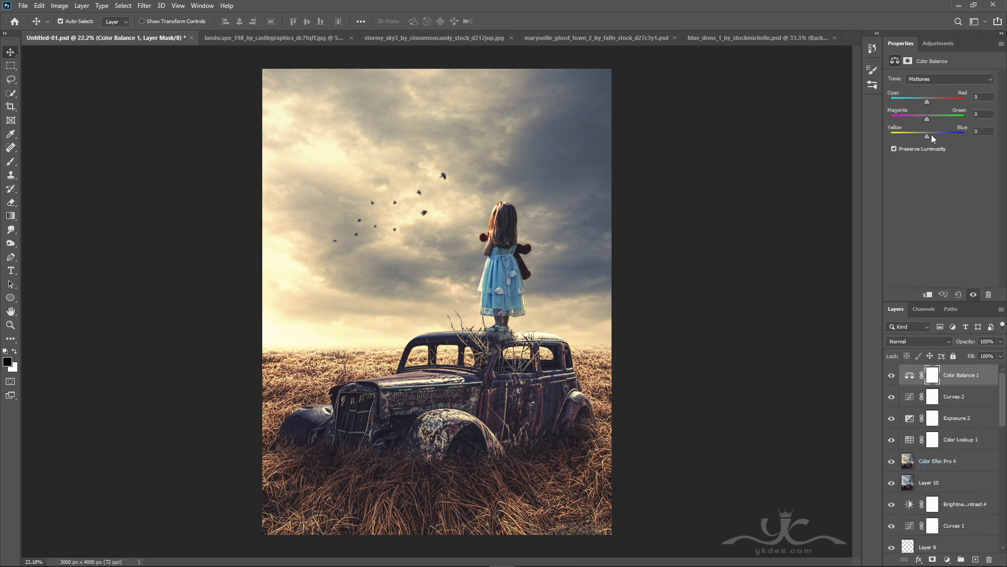
pyautogui.moveTo(932, 134); pyautogui.dragTo(930, 136)
pyautogui.moveTo(927, 100); pyautogui.dragTo(922, 102)
pyautogui.click(891, 376)
pyautogui.click(891, 376)
pyautogui.click(892, 376)
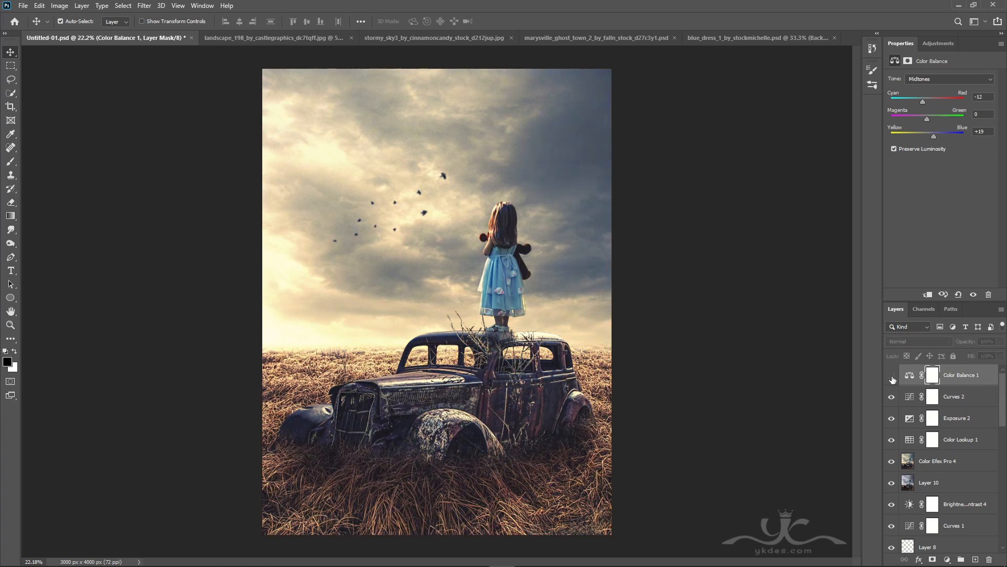
pyautogui.click(891, 375)
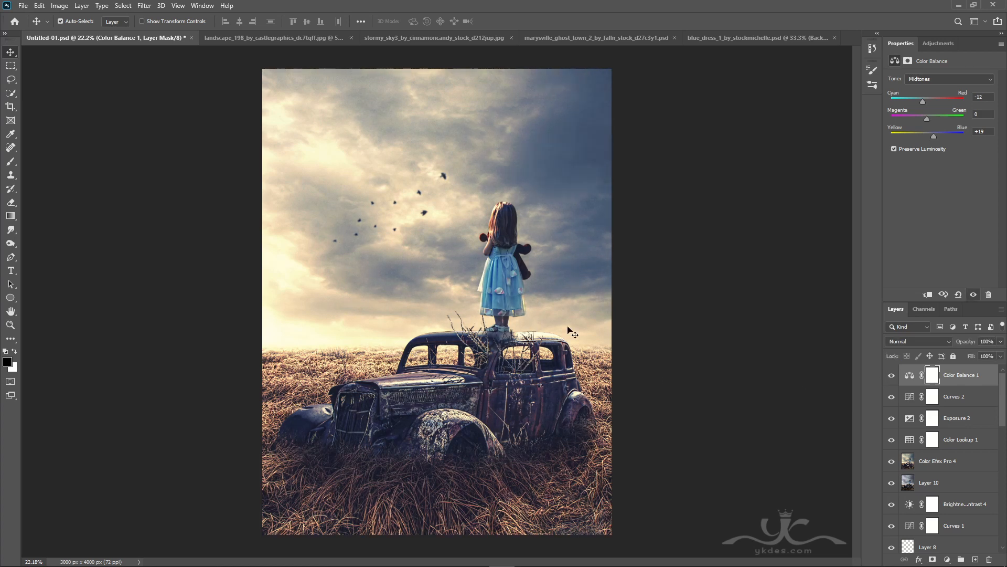